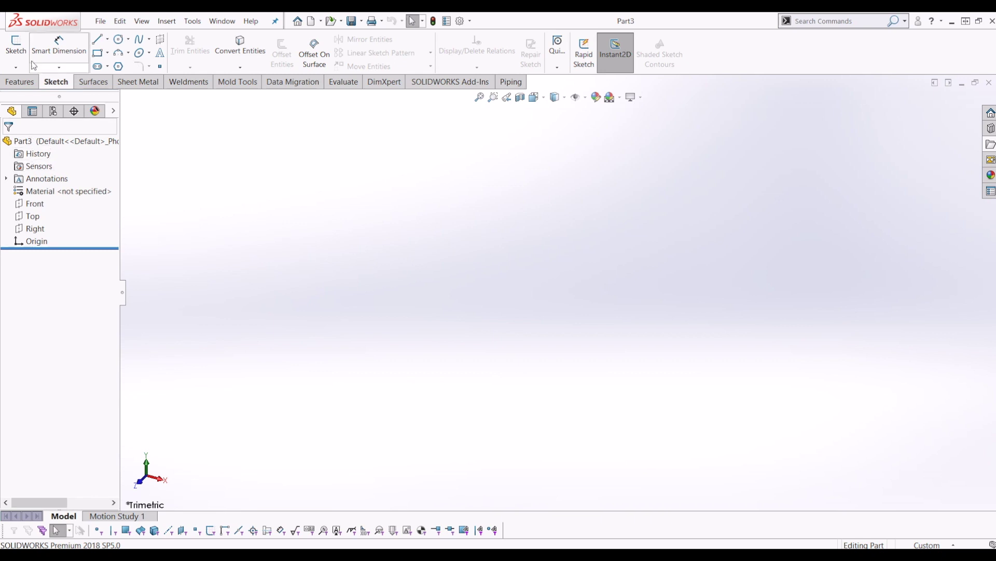
Step: Start a sketch on the Front plane and draw a corner rectangle about 57 mm tall up and right from the origin
click(22, 61)
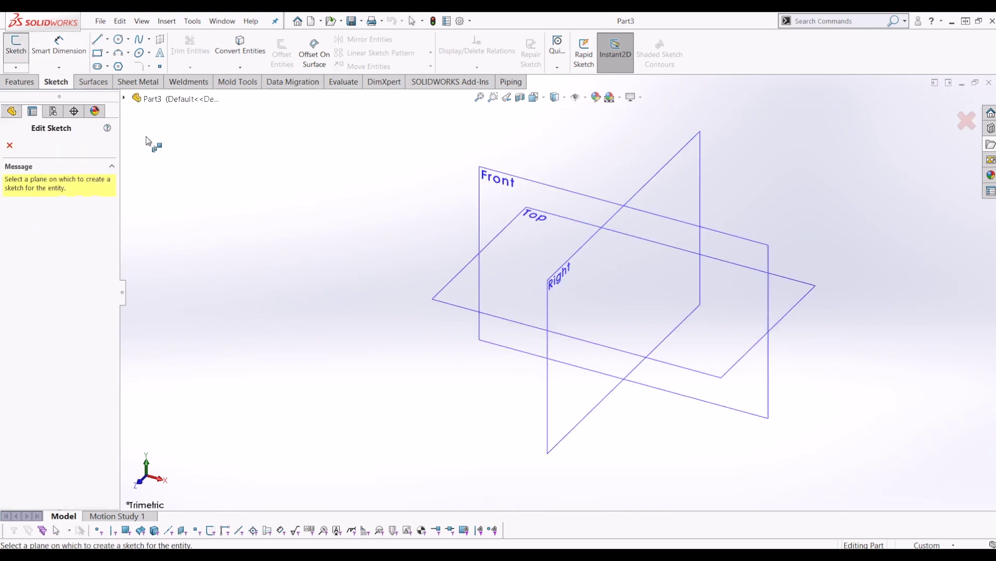
click(551, 200)
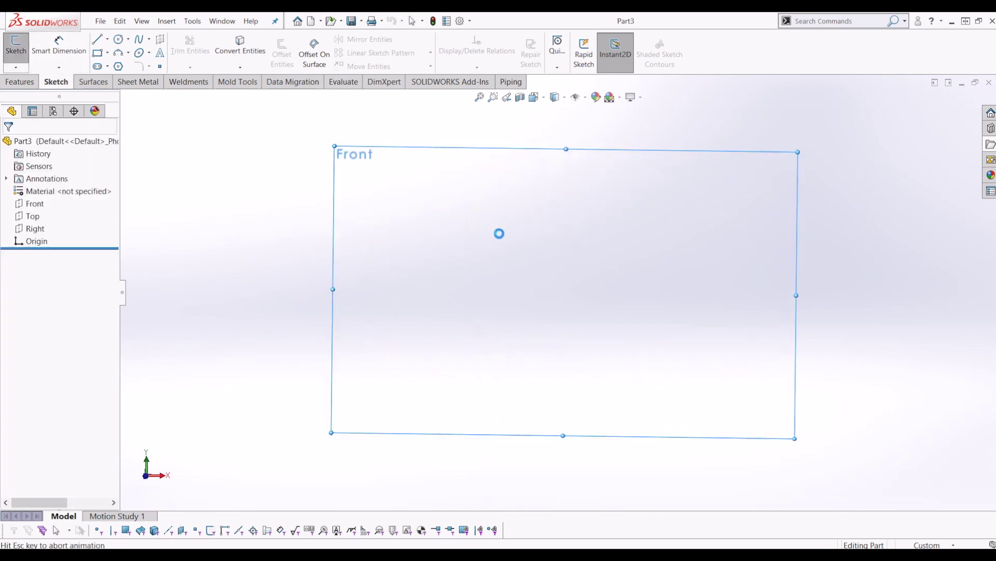
click(109, 54)
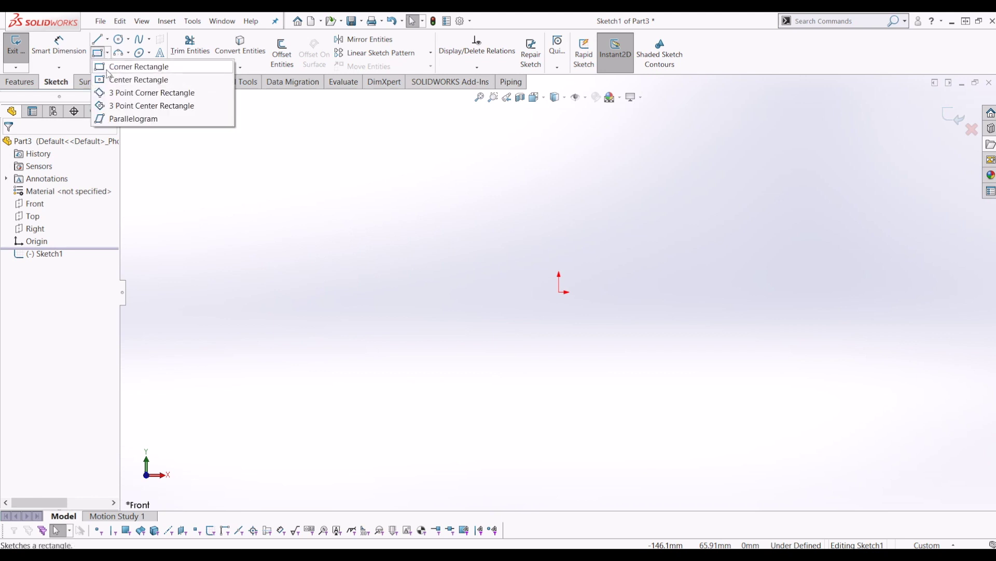
click(115, 66)
click(559, 292)
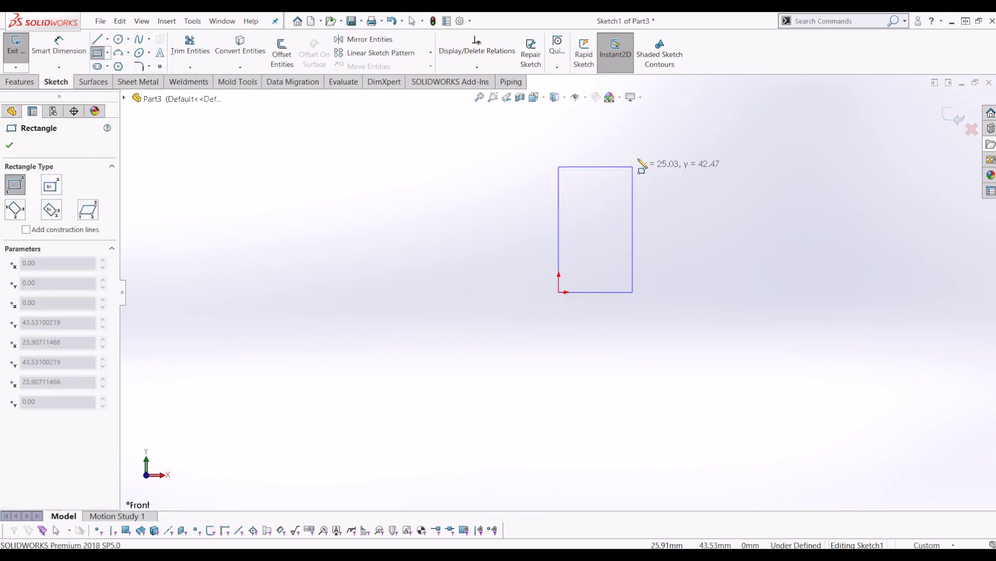
click(606, 124)
Step: Dimension the rectangle to 100 mm high and 40 mm wide
click(72, 49)
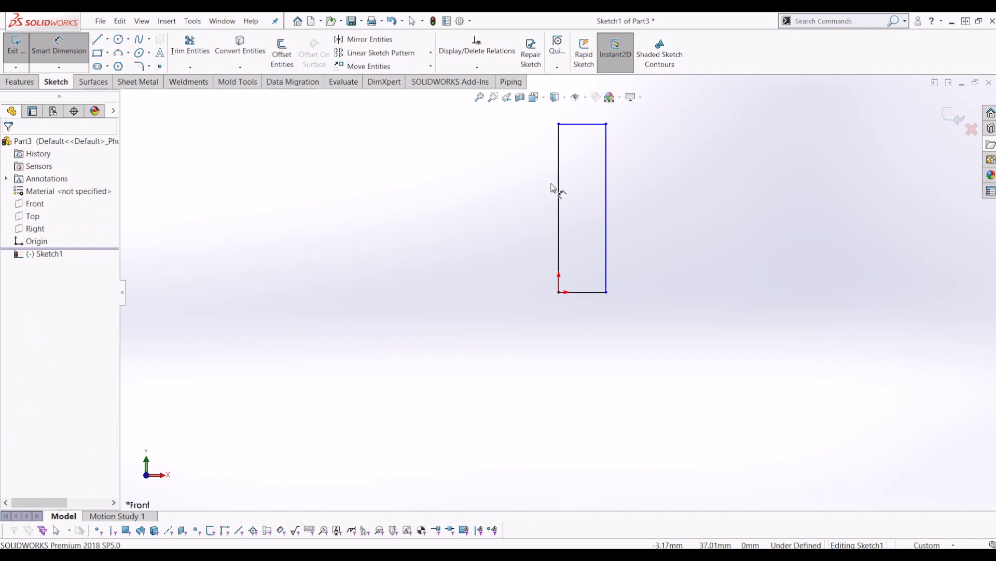
click(559, 192)
click(535, 205)
text(1)
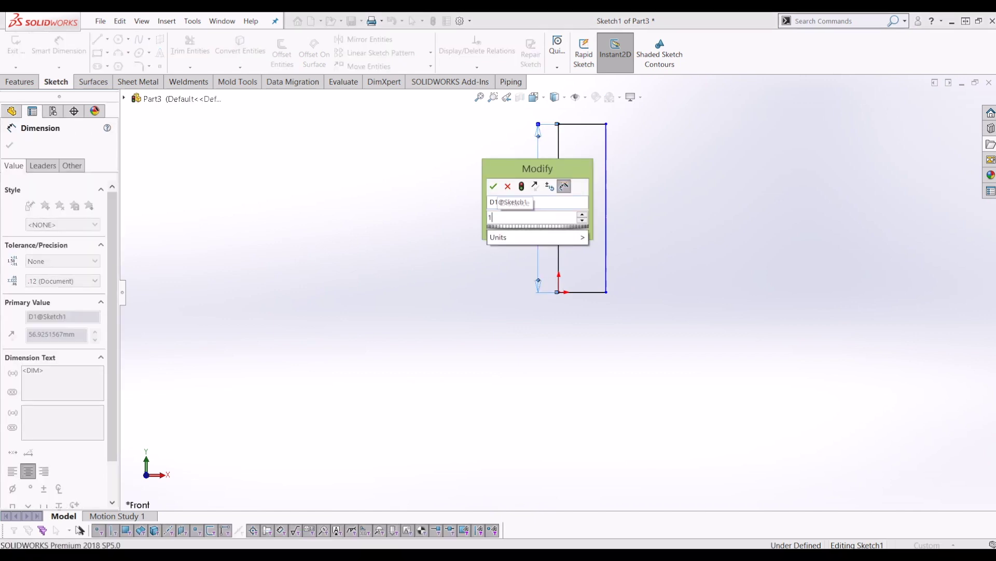
key(Return)
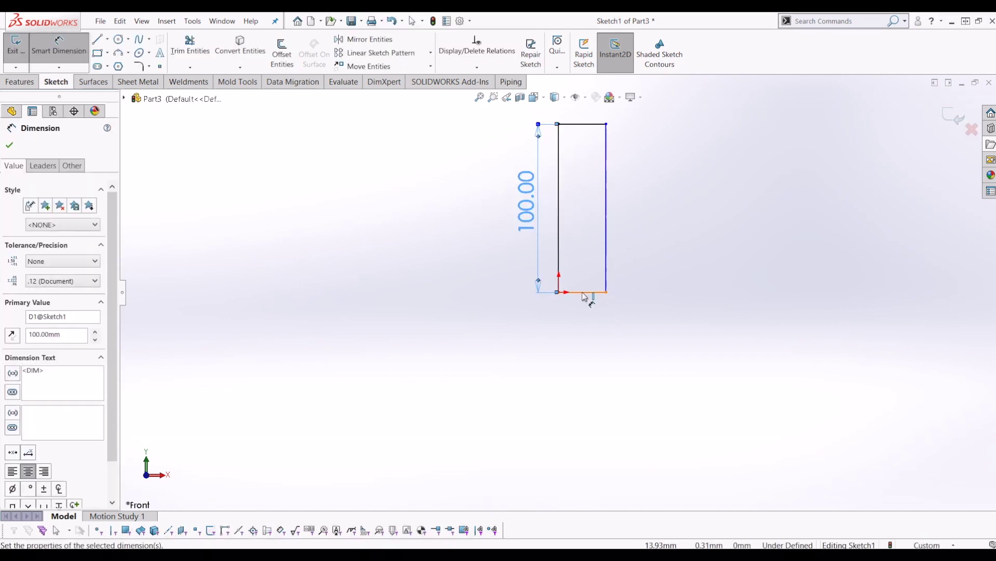
click(584, 292)
click(583, 329)
text(40)
key(Return)
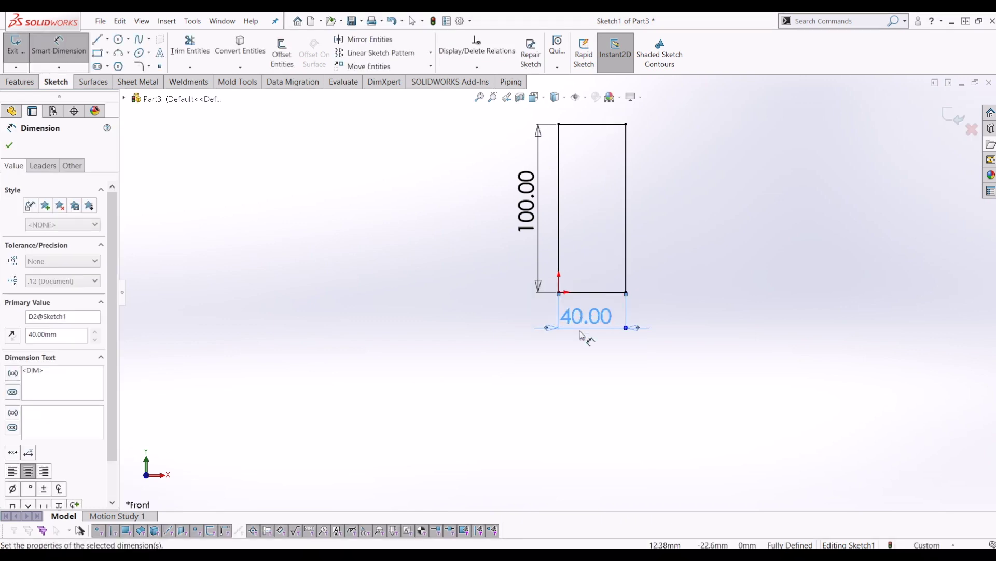
Step: Draw a vertical line between the midpoints of the rectangle's top and bottom edges and make it construction geometry
scroll(715, 171, up, 2)
scroll(706, 158, down, 1)
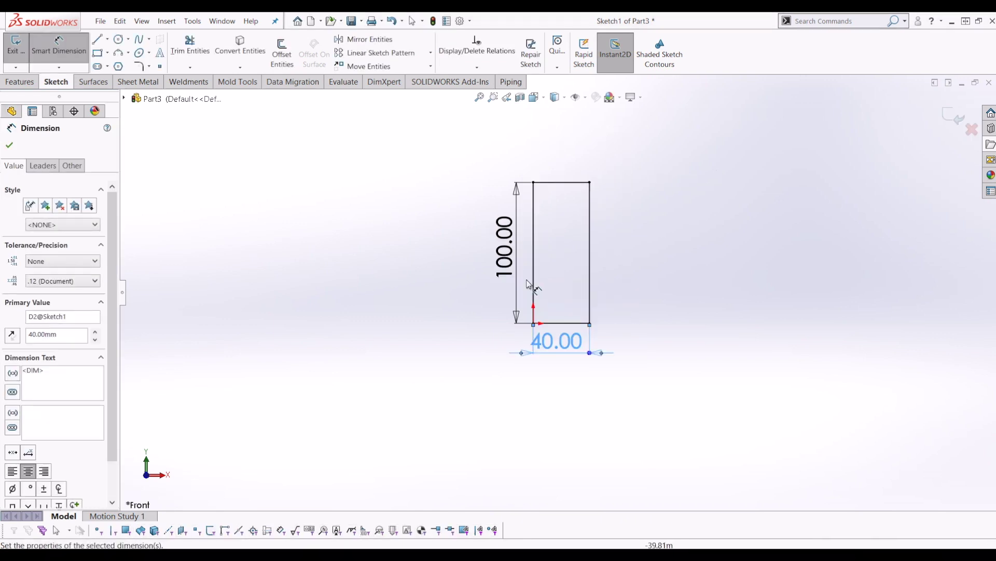
click(97, 40)
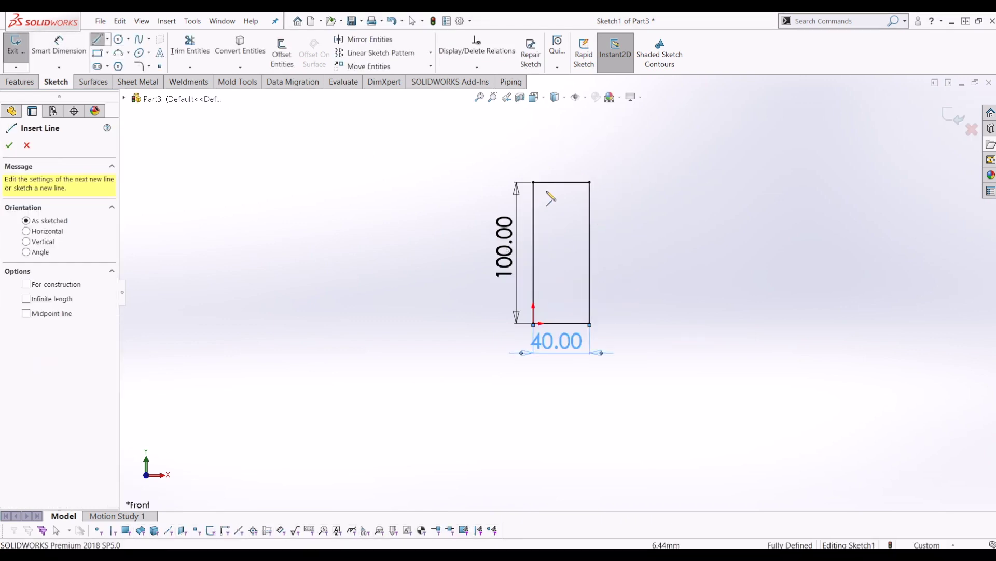
click(562, 181)
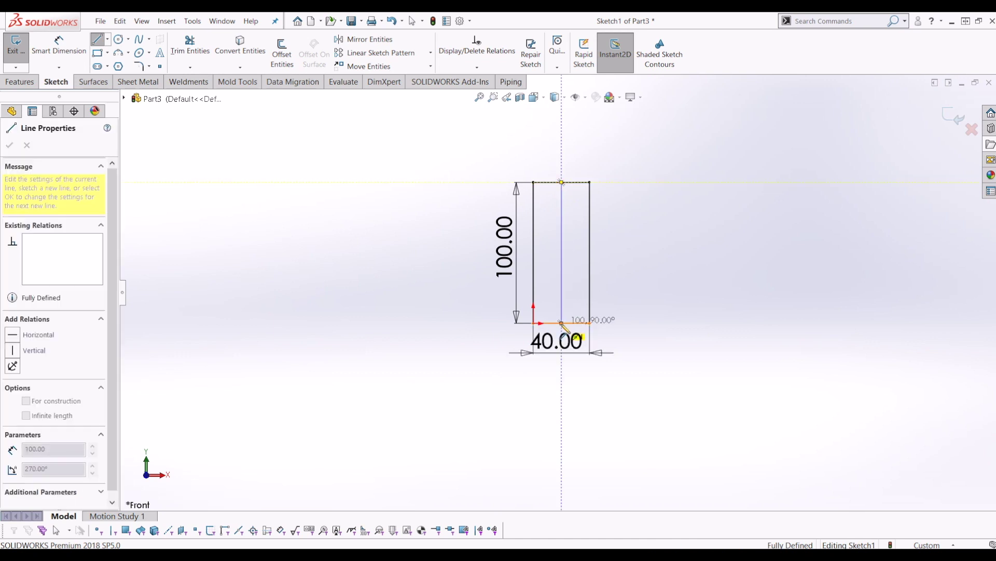
click(561, 323)
key(Escape)
click(563, 289)
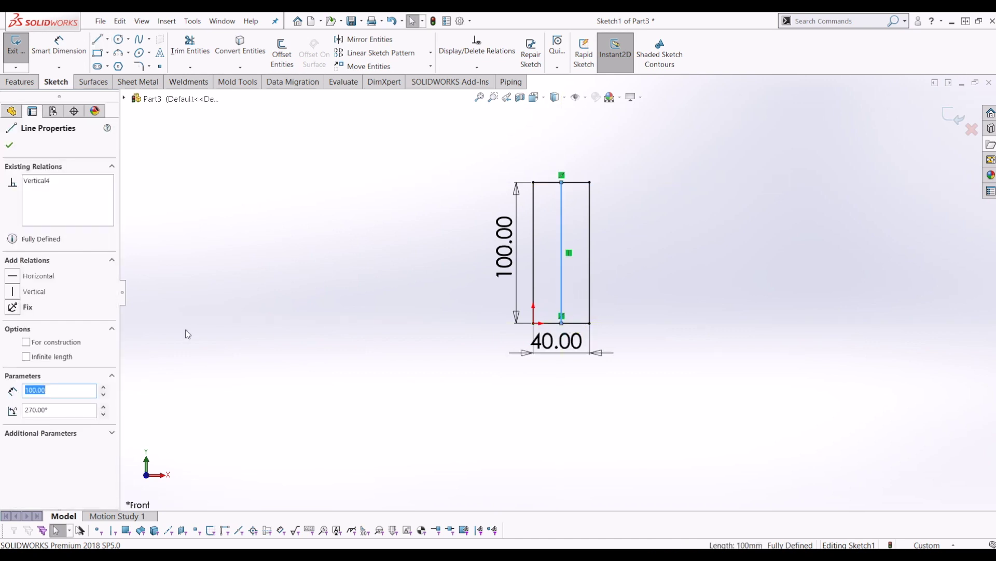
key(Escape)
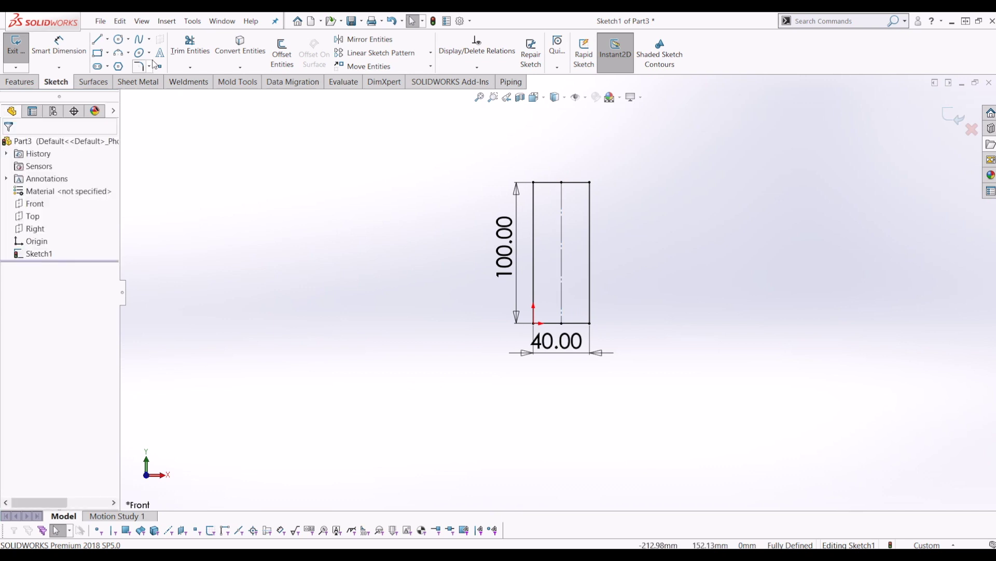
Step: Draw a circle about 24 mm in diameter centred on the construction line near the rectangle's top edge
click(115, 37)
click(562, 208)
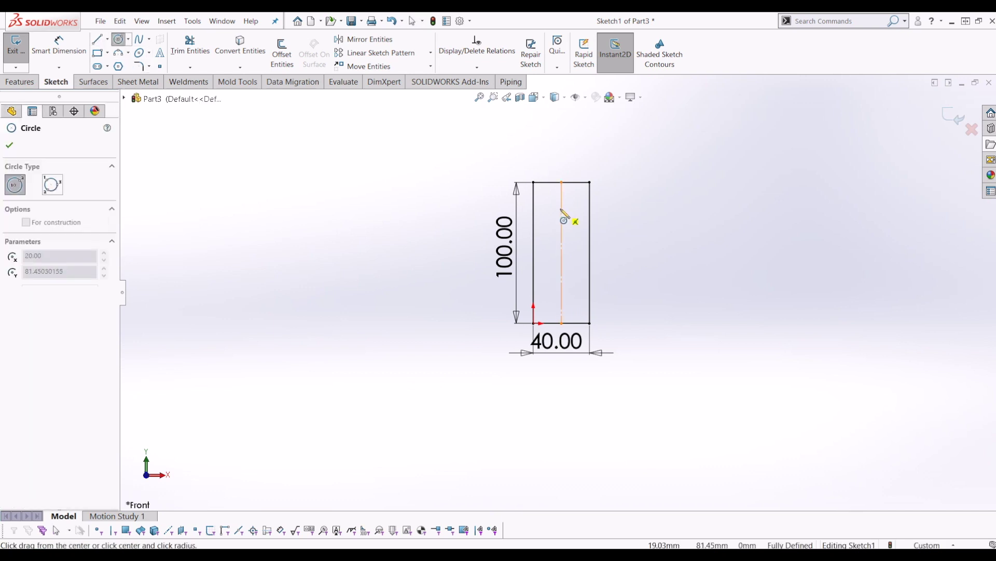
click(570, 223)
click(571, 223)
Step: Set the circle's diameter to 20 mm with Smart Dimension
click(34, 56)
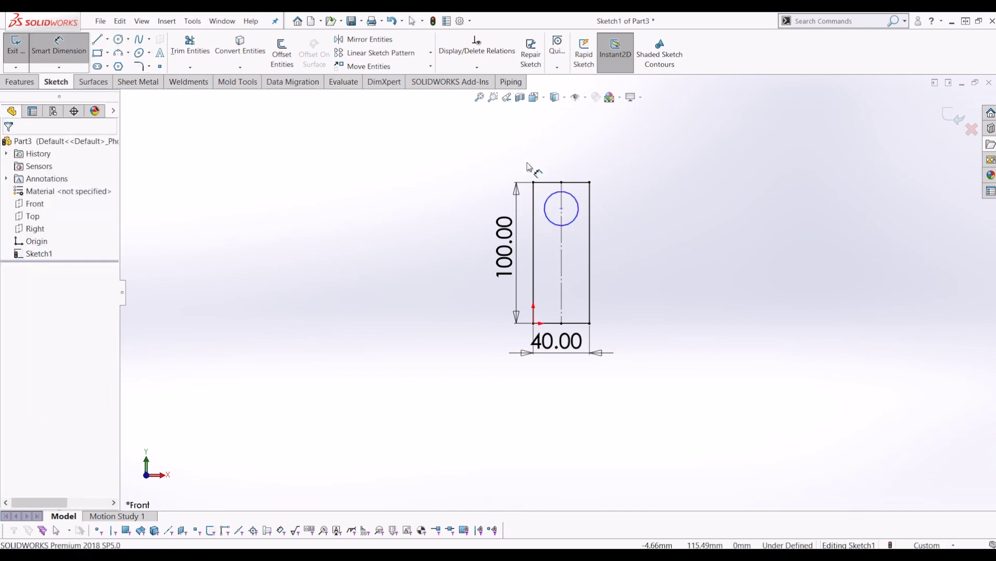
click(578, 224)
click(667, 172)
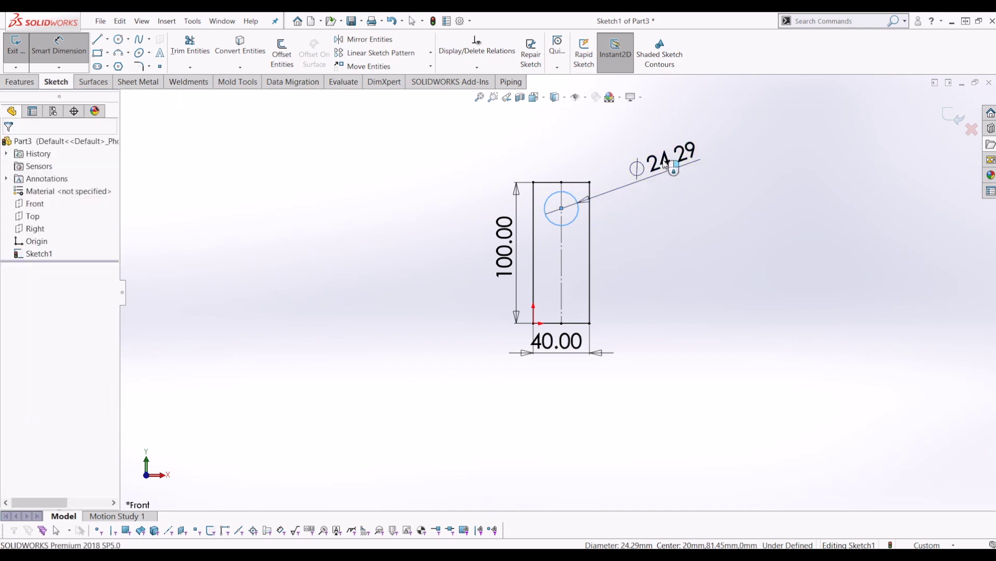
text(20)
key(Return)
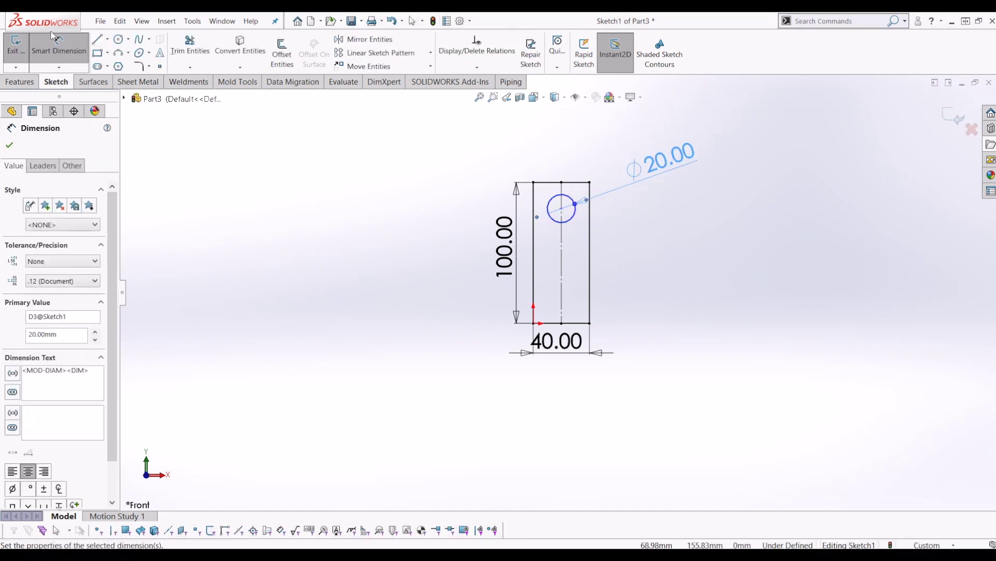
Step: Dimension the circle's centre 80 mm above the rectangle's bottom edge
click(561, 208)
click(577, 324)
click(634, 282)
text(85)
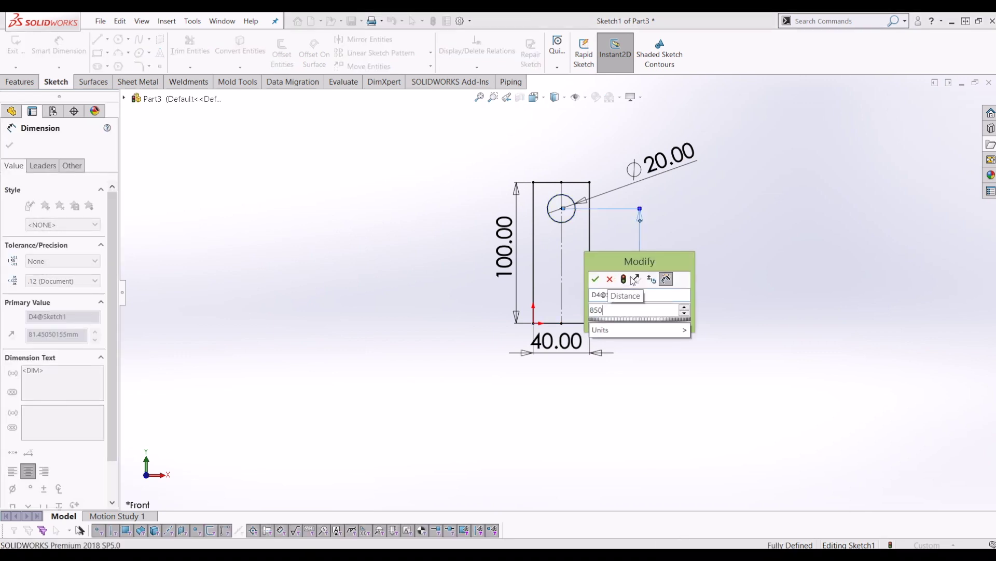
text(0)
key(Return)
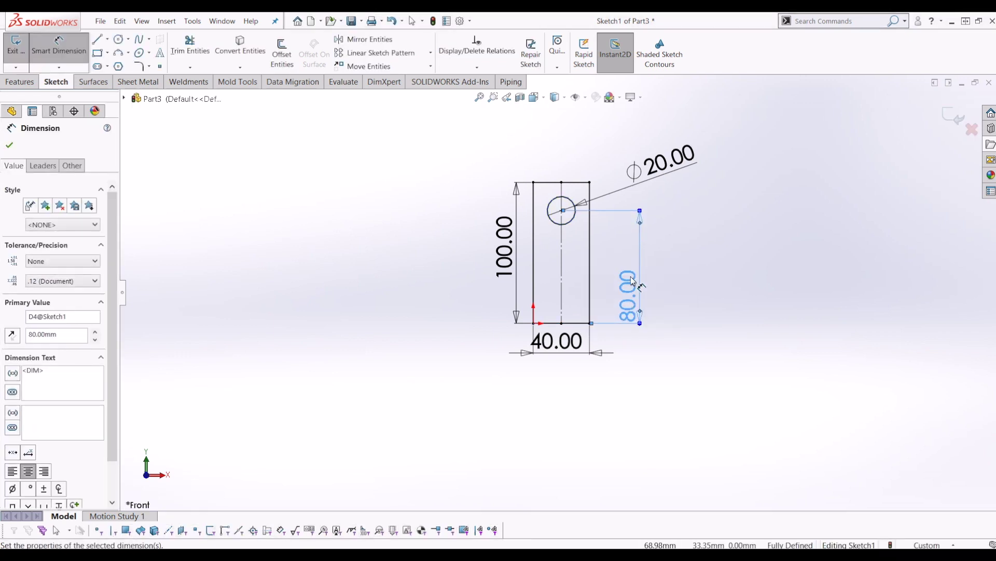
Step: Move the 40 mm and 80 mm dimensions further away from the profile and exit the sketch
drag(556, 357, 485, 369)
key(Escape)
drag(629, 300, 641, 300)
key(Escape)
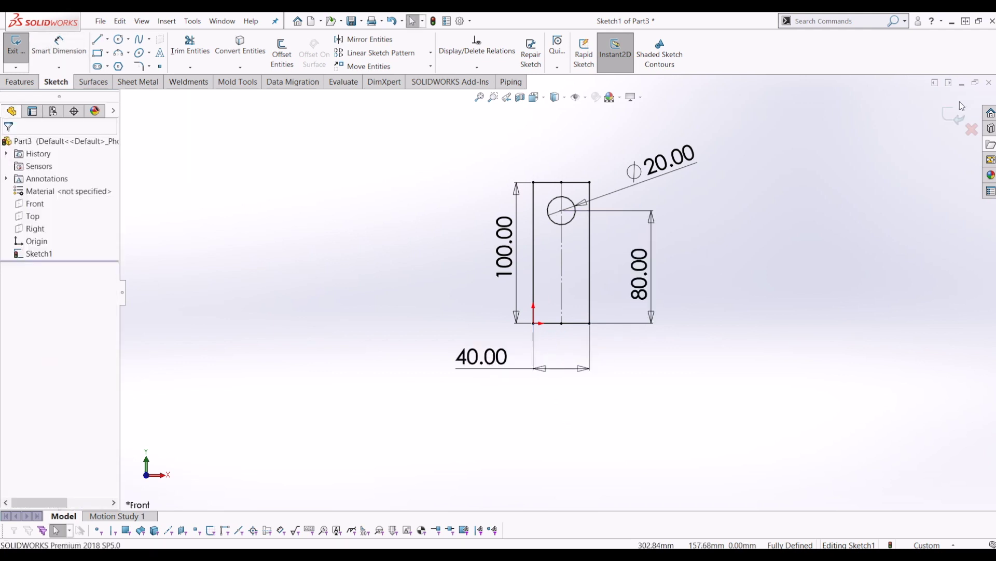
click(956, 111)
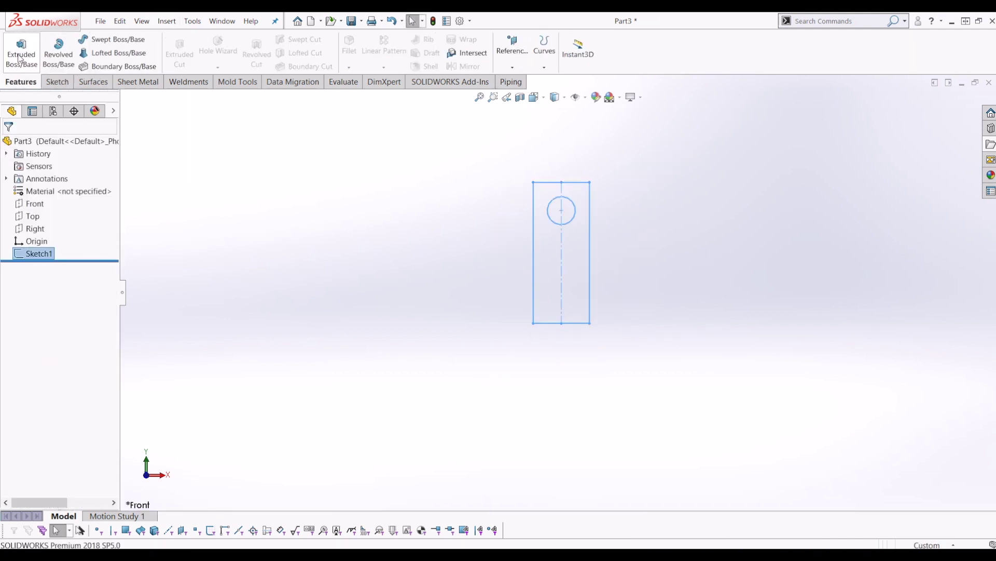
Step: Extrude the sketch as a blind boss to a depth of 100 mm in the reversed direction
click(22, 52)
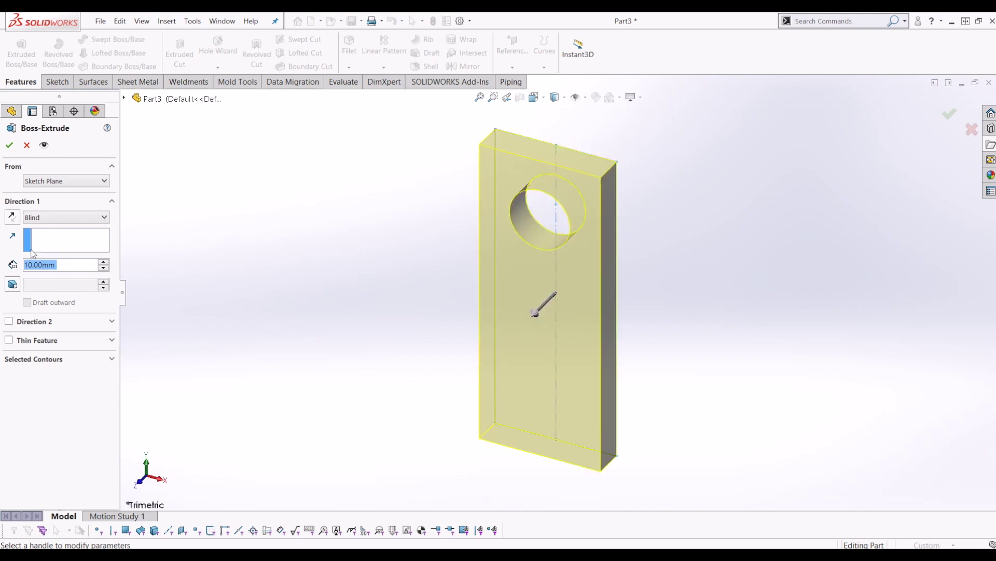
click(18, 221)
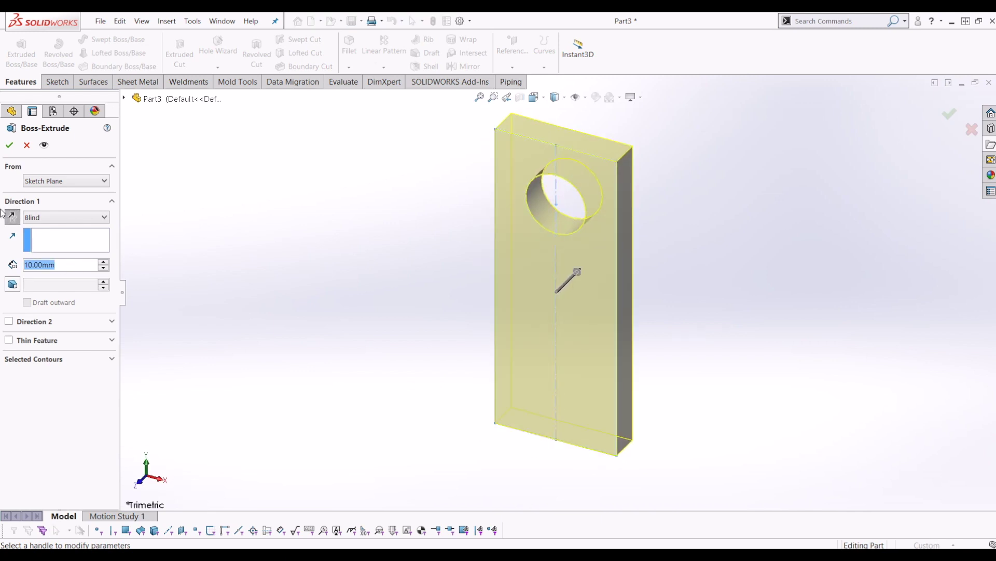
text(100)
key(Return)
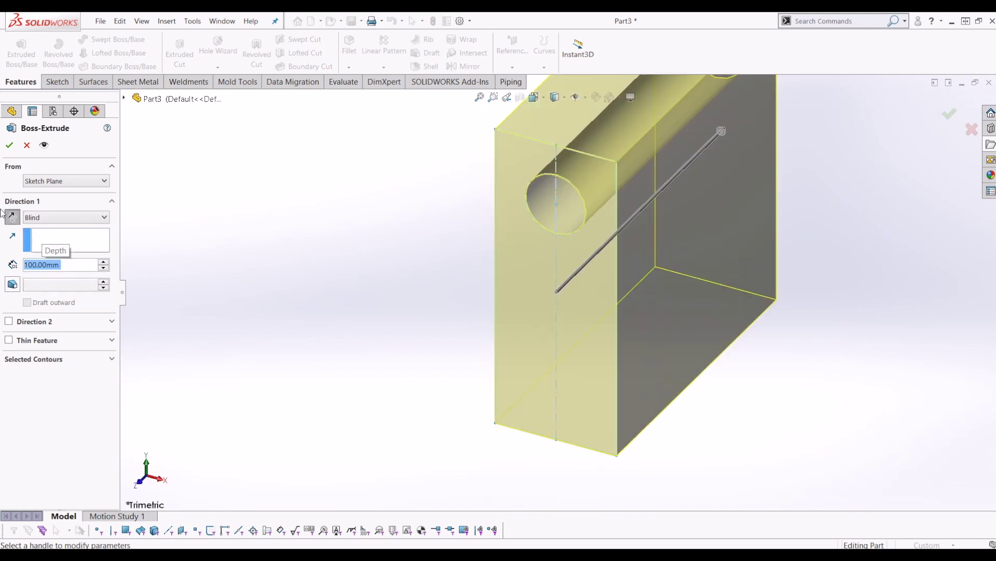
click(9, 145)
Step: Start a sketch on the large right-hand side face of the block
middle_drag(400, 237, 541, 174)
click(870, 421)
scroll(735, 276, up, 4)
scroll(385, 245, down, 3)
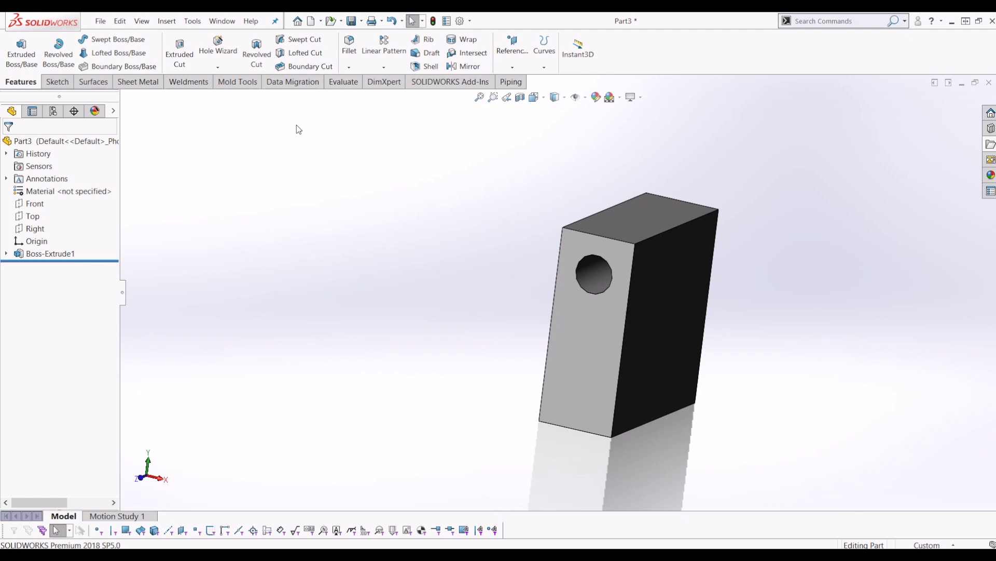
middle_drag(286, 132, 447, 229)
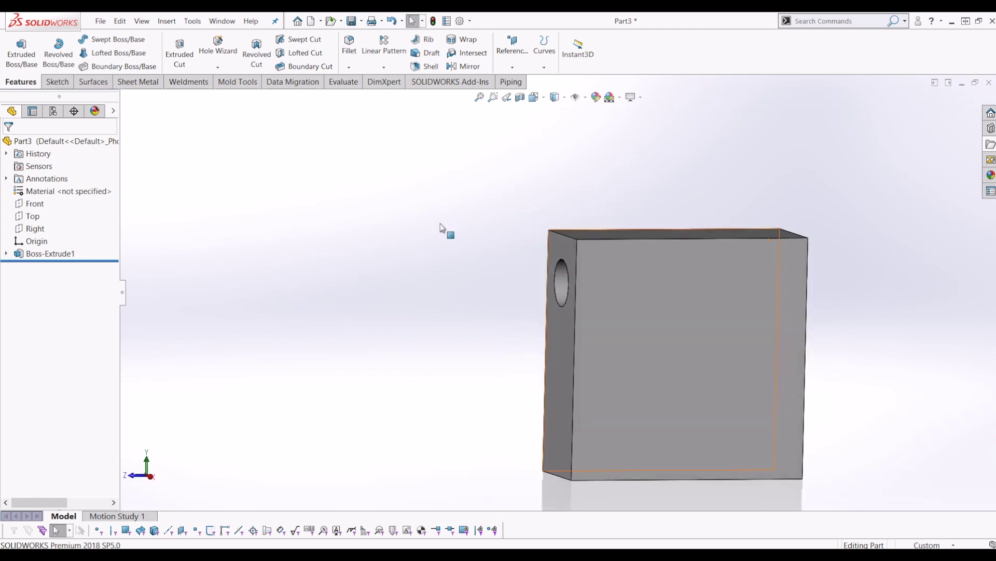
click(688, 308)
click(57, 82)
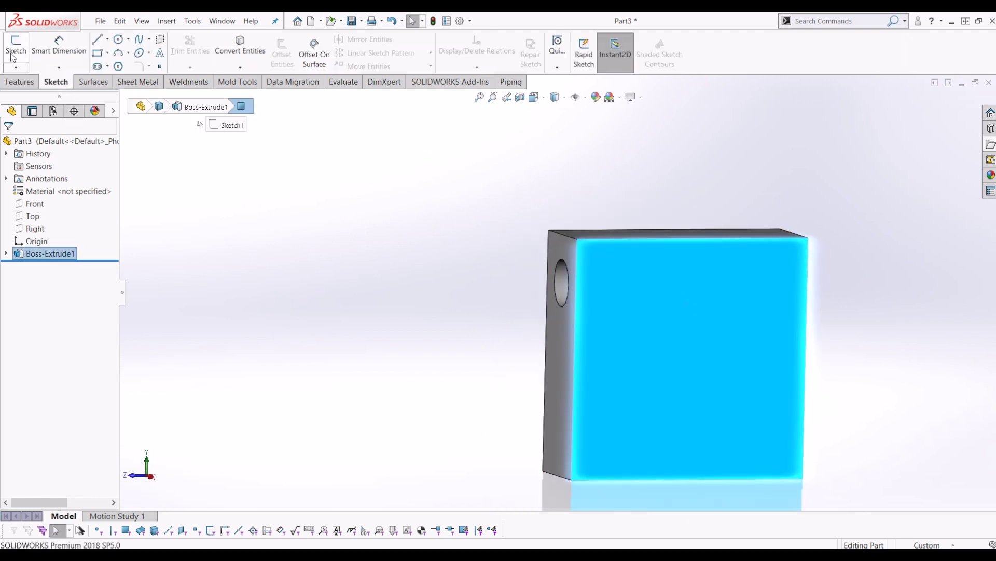
click(16, 42)
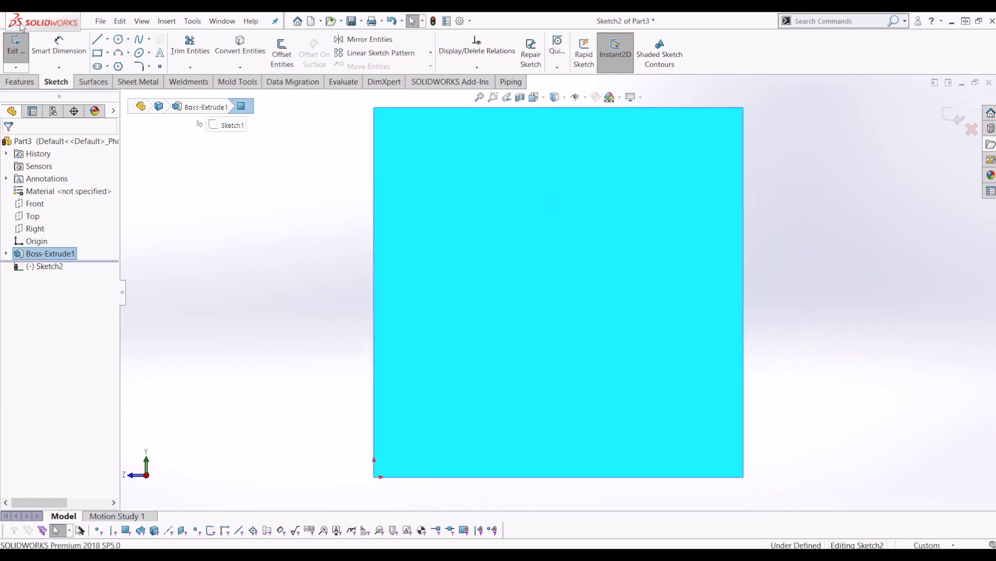
Step: Sketch a corner rectangle about 41 mm wide and 66 mm tall running down from the face's top edge
click(97, 53)
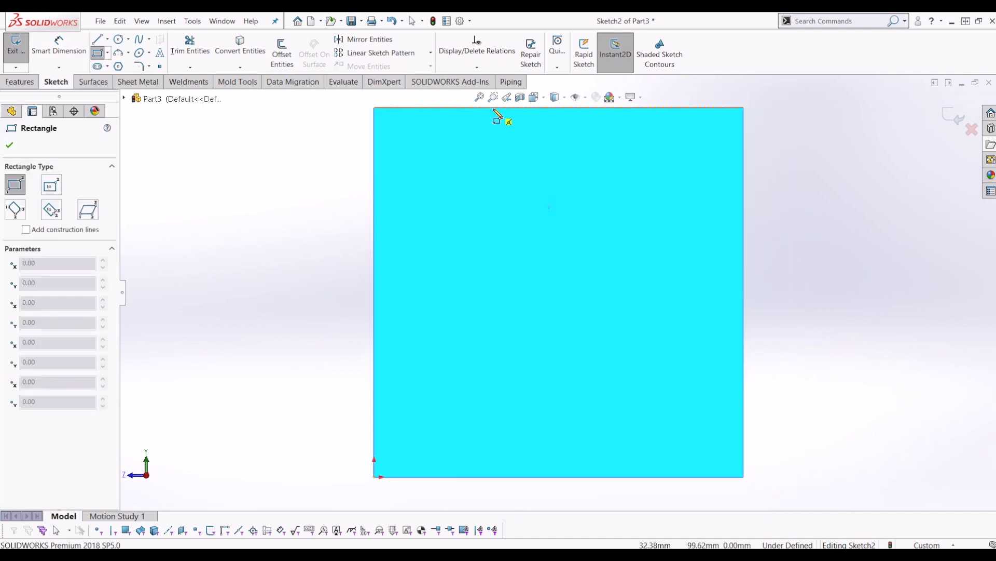
drag(490, 108, 619, 352)
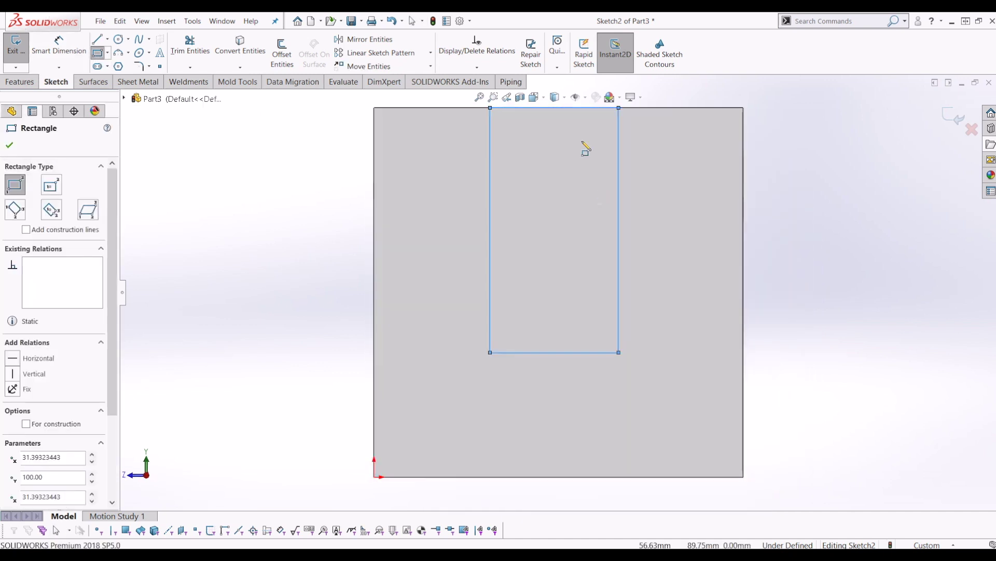
key(Escape)
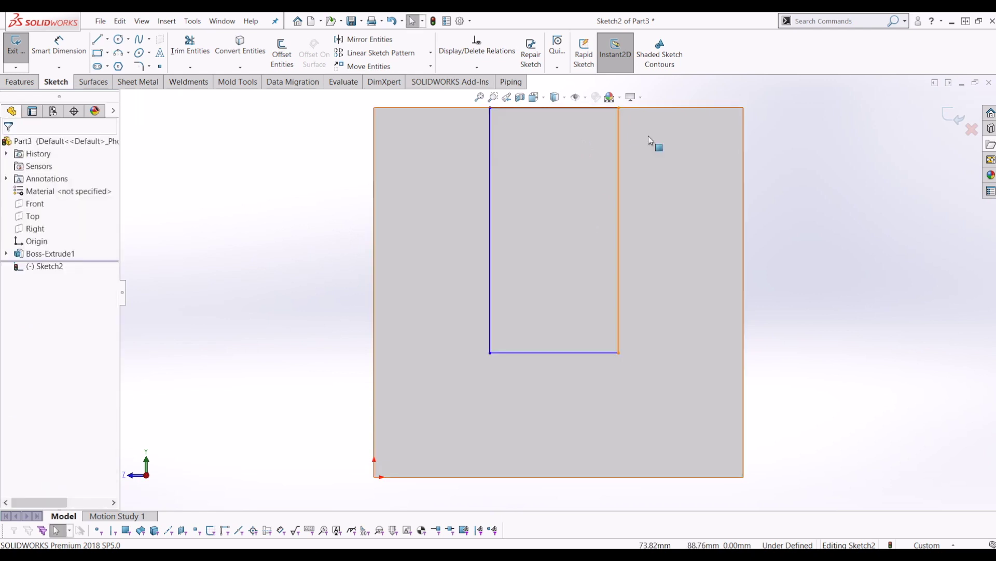
mouse_move(622, 107)
mouse_down()
mouse_move(670, 113)
mouse_move(640, 108)
mouse_up()
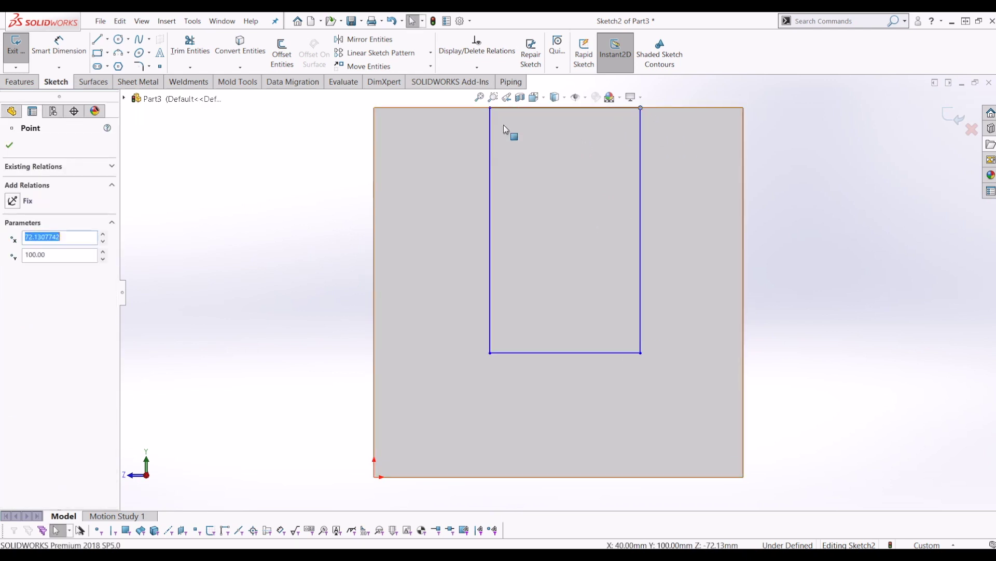
Step: Dimension the rectangle's left side 20 mm from the face's left edge
click(45, 35)
click(487, 253)
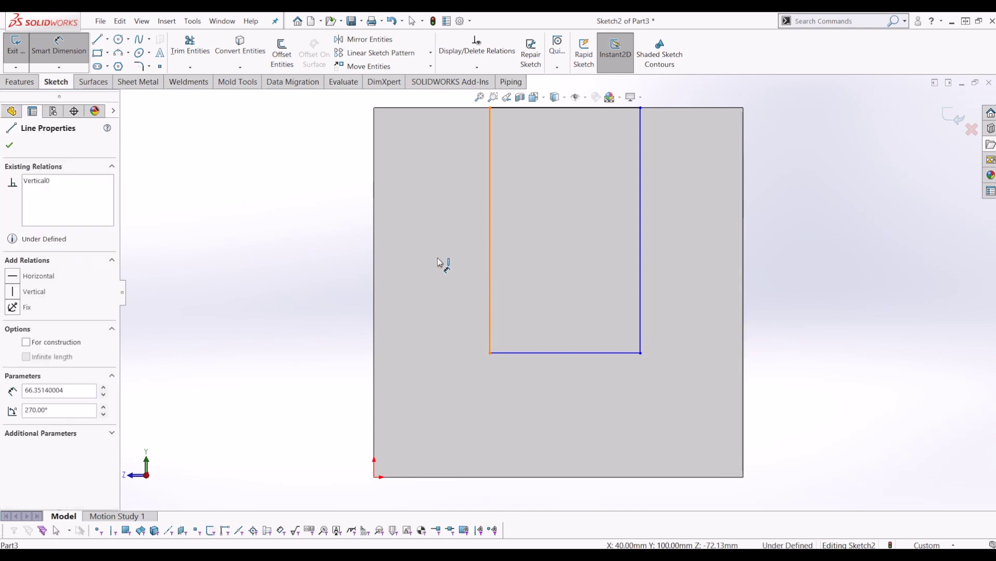
click(375, 262)
click(400, 267)
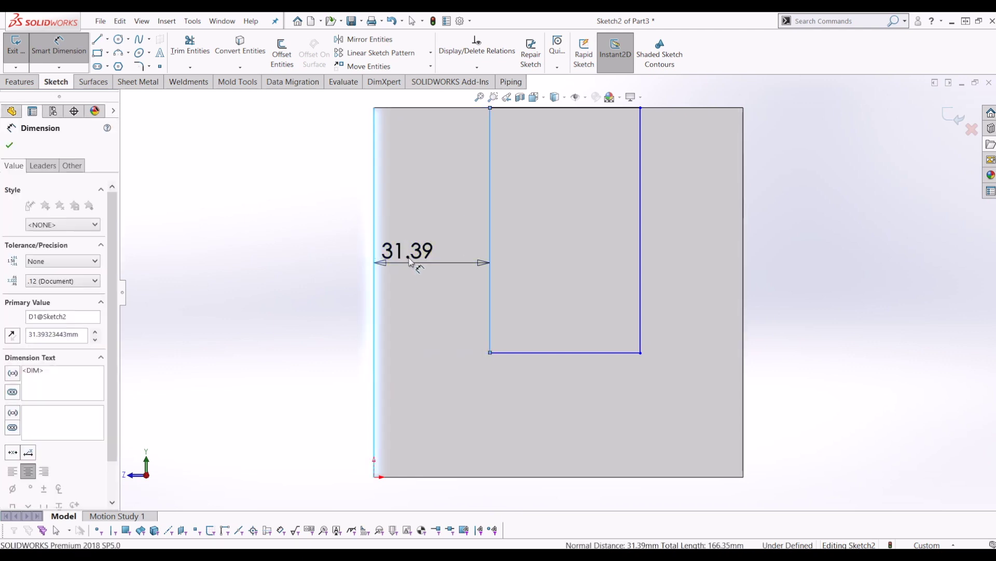
text(20)
key(Return)
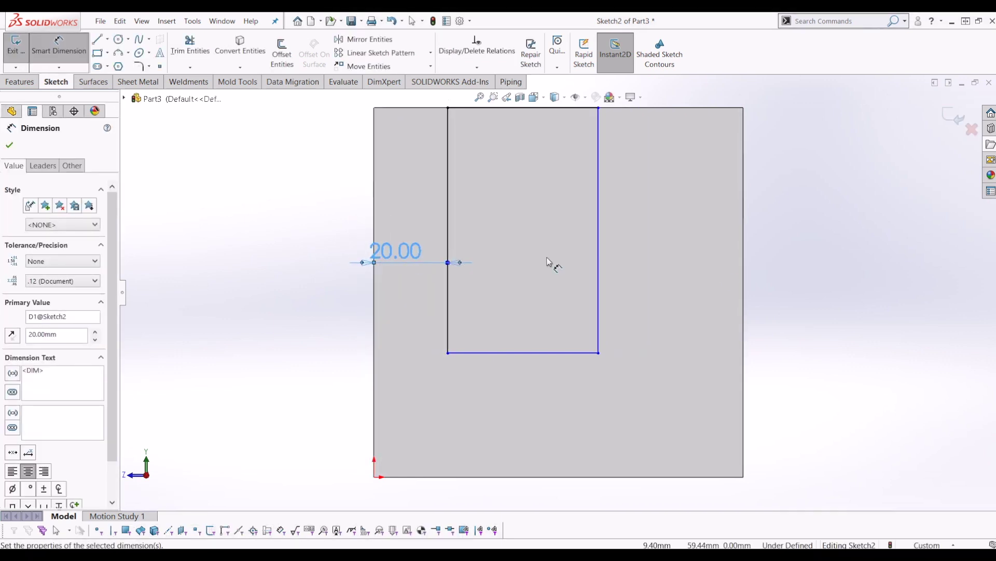
Step: Dimension the rectangle's right side 20 mm from the face's right edge
click(600, 299)
click(743, 303)
click(704, 305)
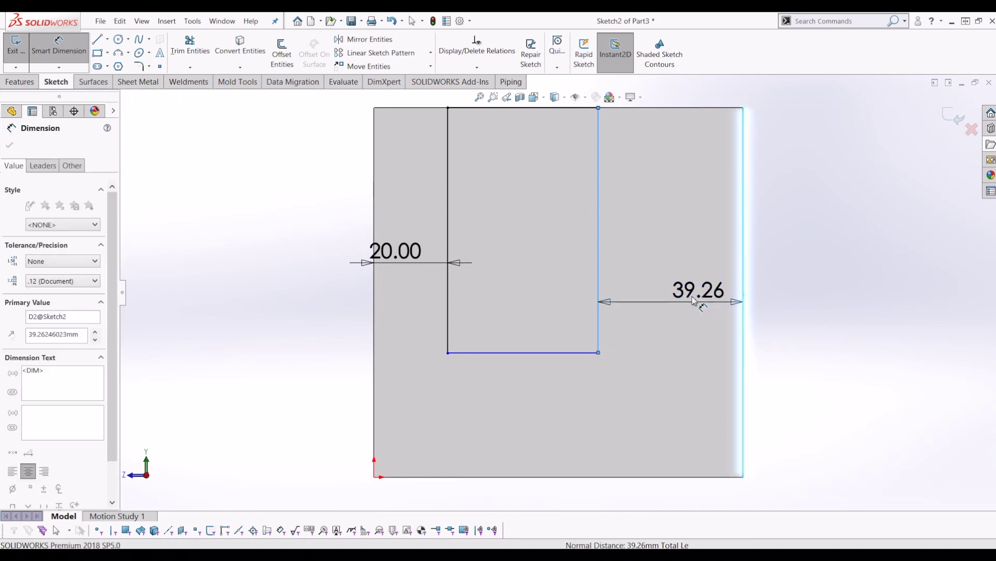
text(20)
key(Return)
Step: Dimension the rectangle's bottom side 20 mm from the face's bottom edge and exit the sketch
click(615, 366)
click(567, 476)
click(580, 429)
text(20)
key(Return)
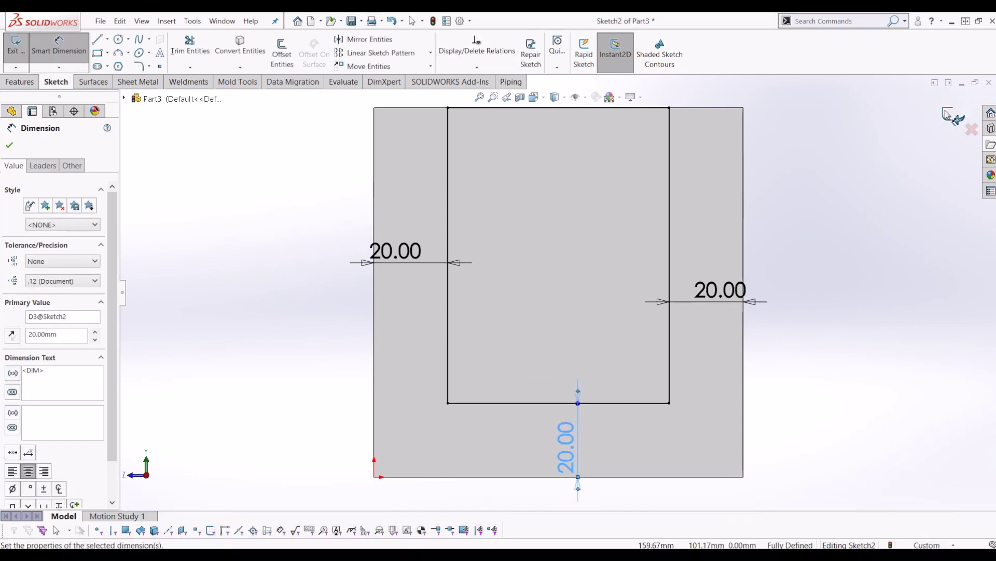
click(948, 114)
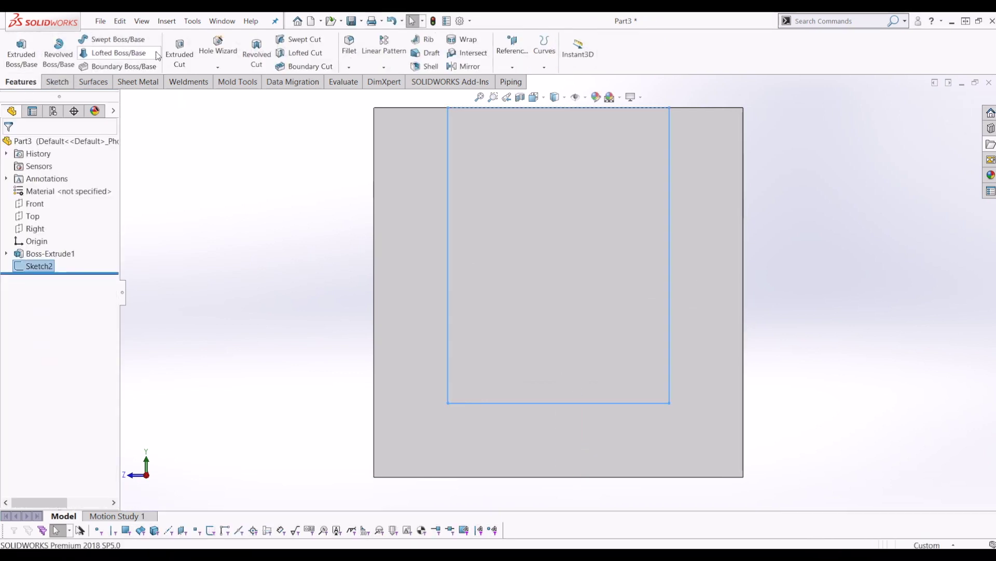
Step: Cut the rectangular profile through all of the block with an Extruded Cut to form a U shape
click(180, 52)
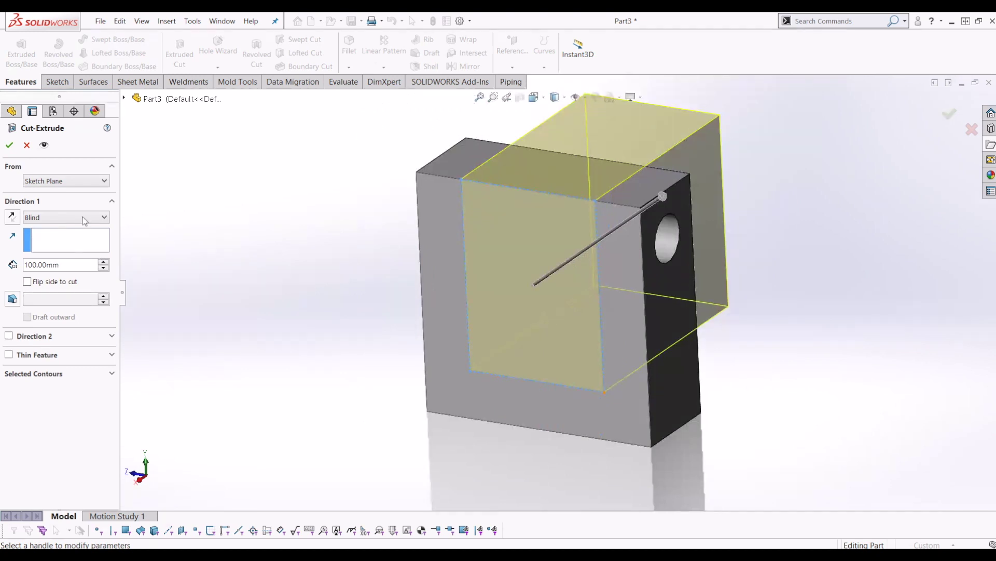
click(84, 218)
click(75, 236)
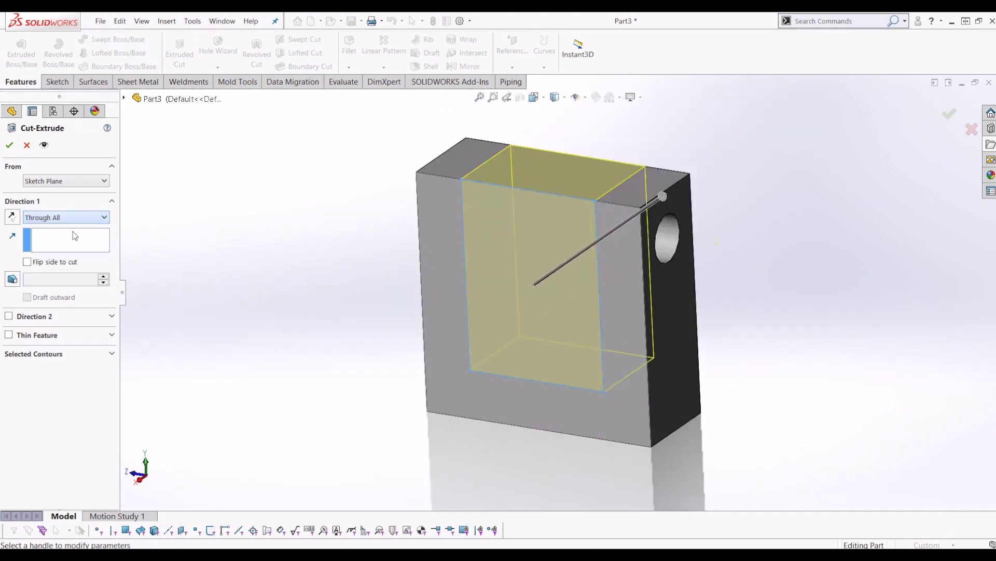
click(9, 144)
middle_drag(454, 252, 597, 226)
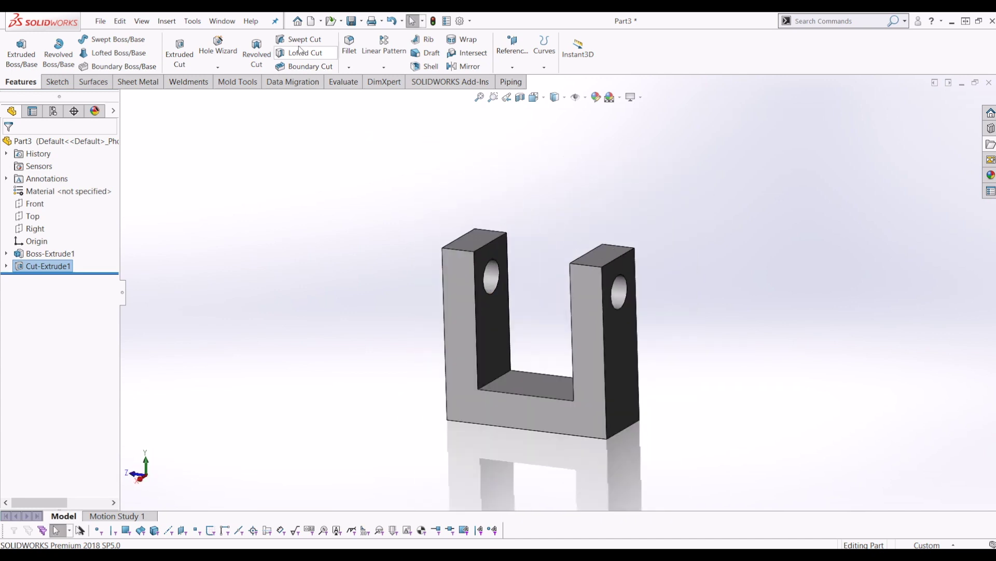
Step: Fillet the four short outer edges on top of both upright arms with a 20 mm radius
click(350, 43)
click(481, 242)
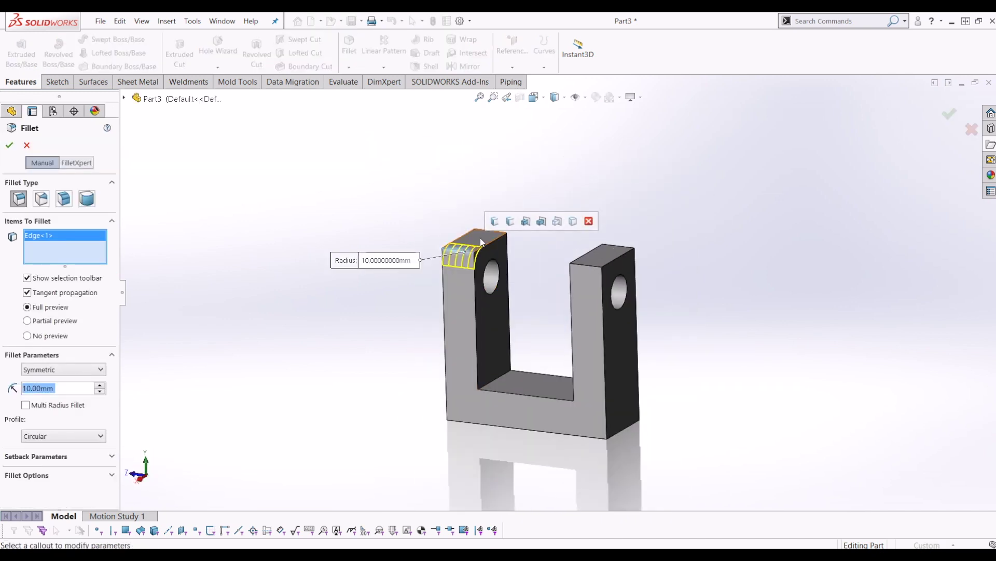
click(618, 254)
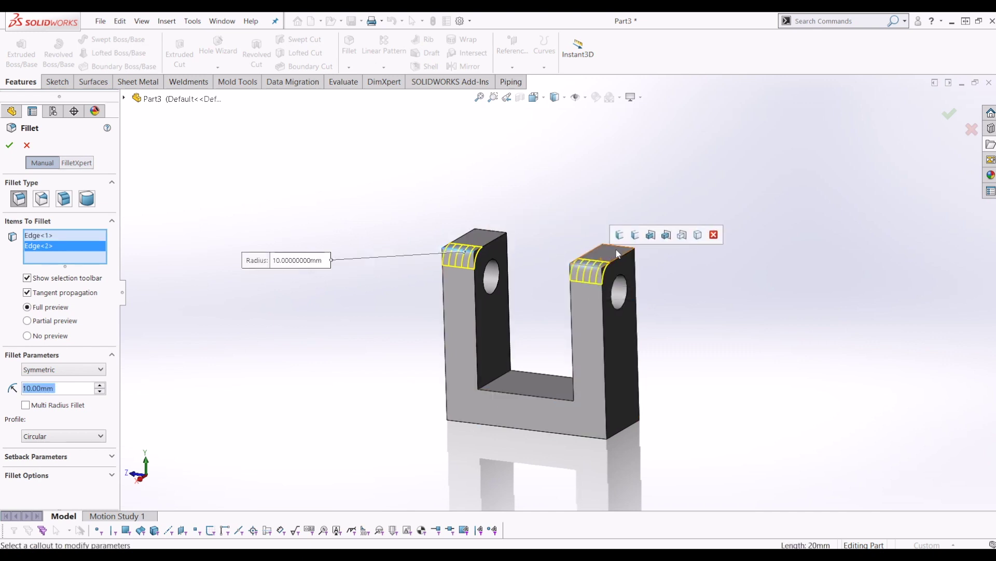
click(625, 251)
click(483, 236)
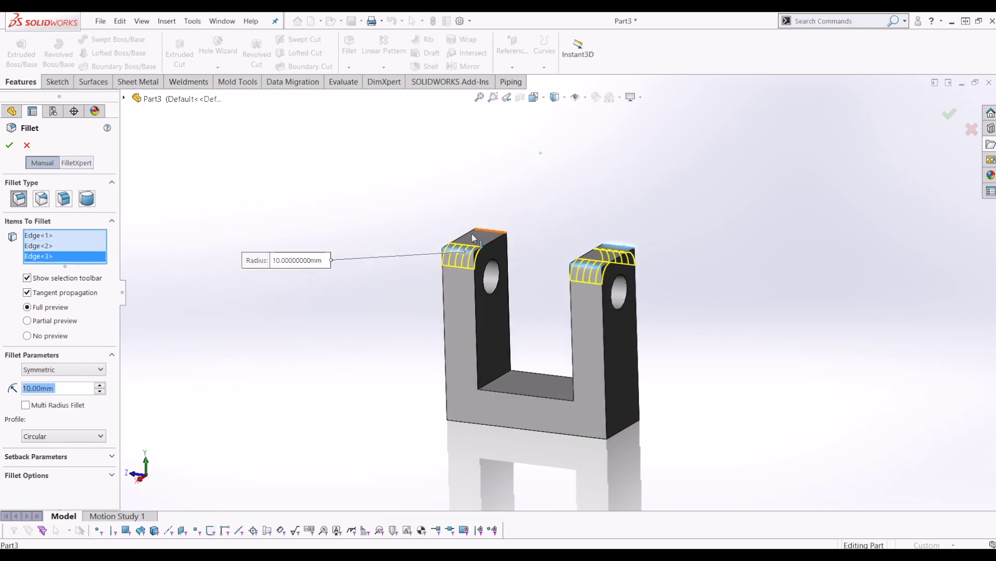
text(20)
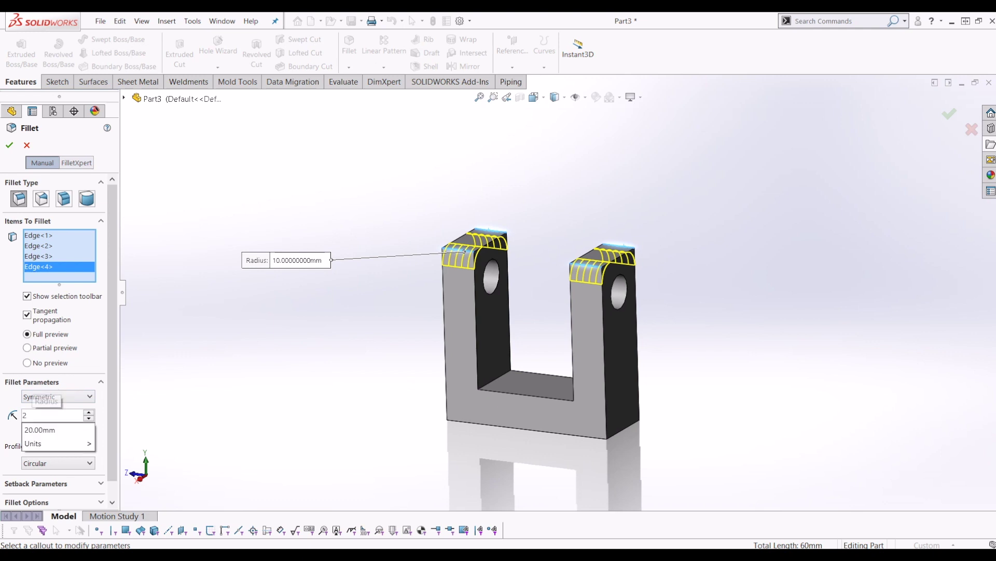
key(Return)
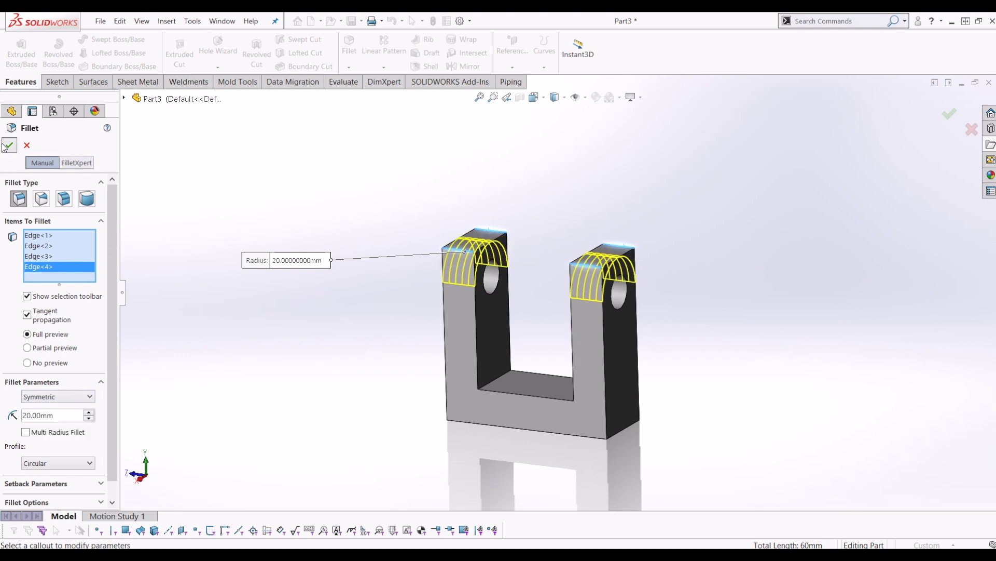
click(9, 145)
mouse_move(415, 291)
middle_down()
mouse_move(561, 291)
mouse_move(725, 332)
mouse_move(445, 271)
mouse_move(398, 278)
mouse_move(409, 295)
middle_up()
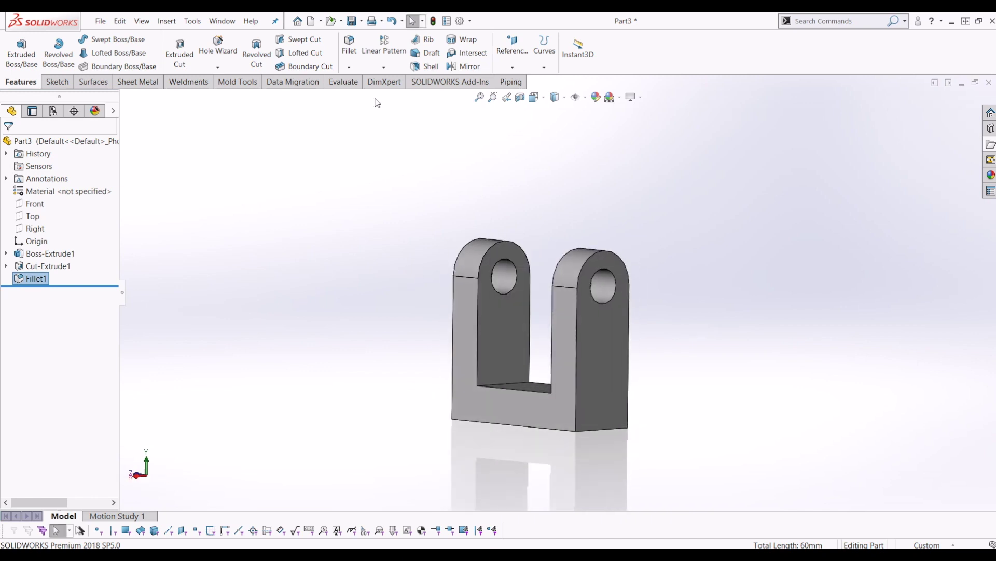
Step: Save the part as Block in the Upload folder
click(352, 22)
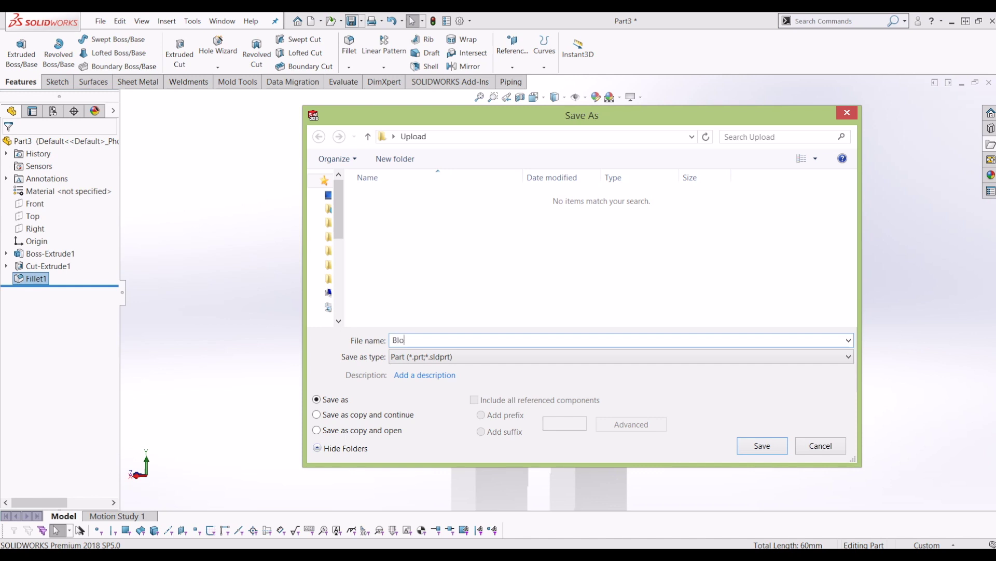
click(751, 445)
middle_drag(621, 204, 609, 240)
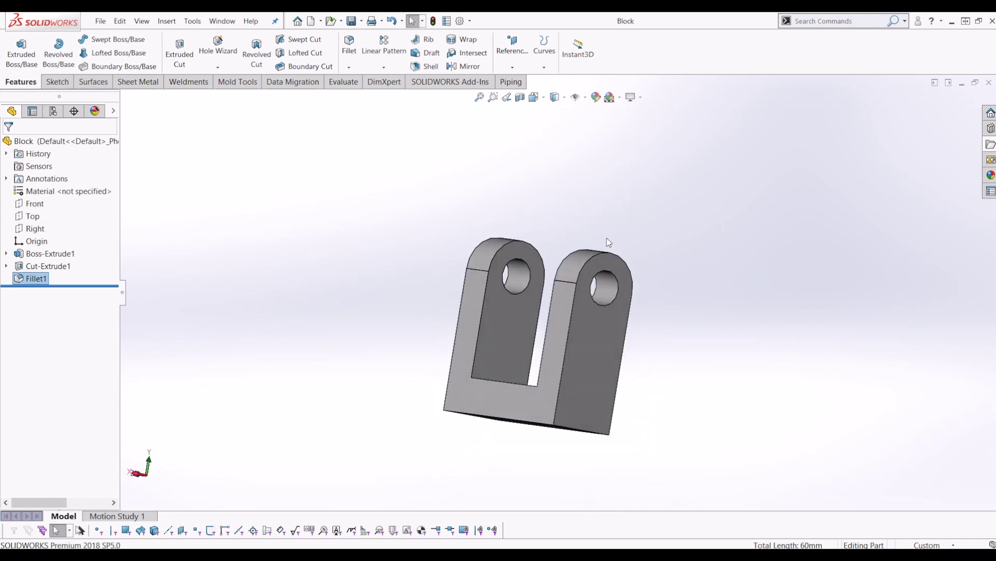
middle_drag(391, 264, 419, 283)
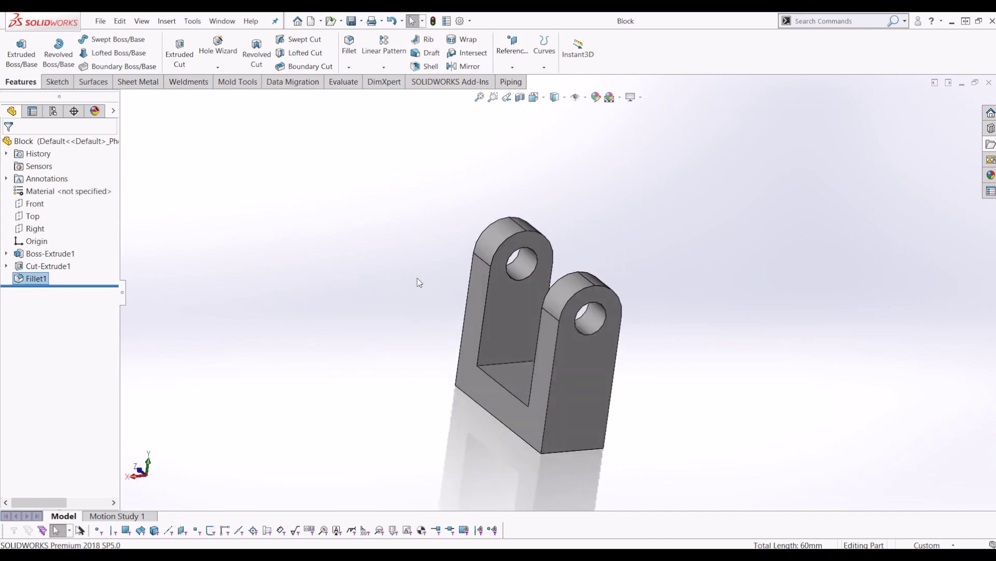
Step: Create a new part and start a sketch on the Front plane
click(311, 21)
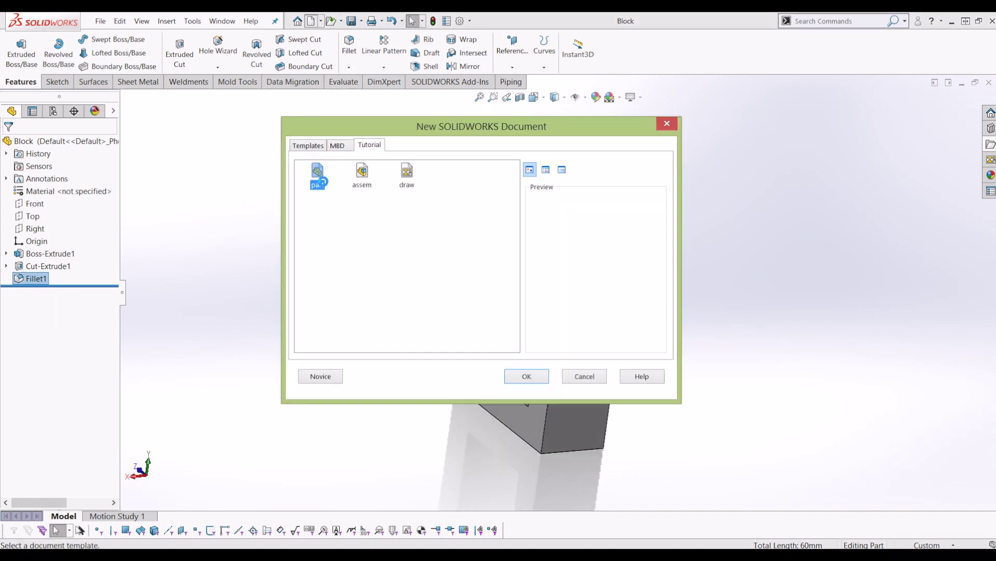
click(57, 83)
click(17, 46)
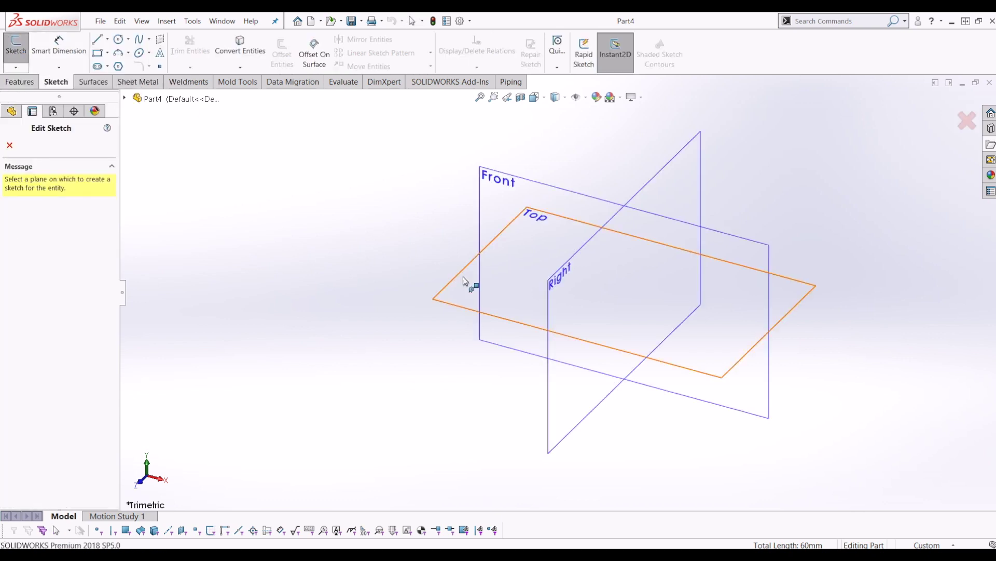
click(496, 202)
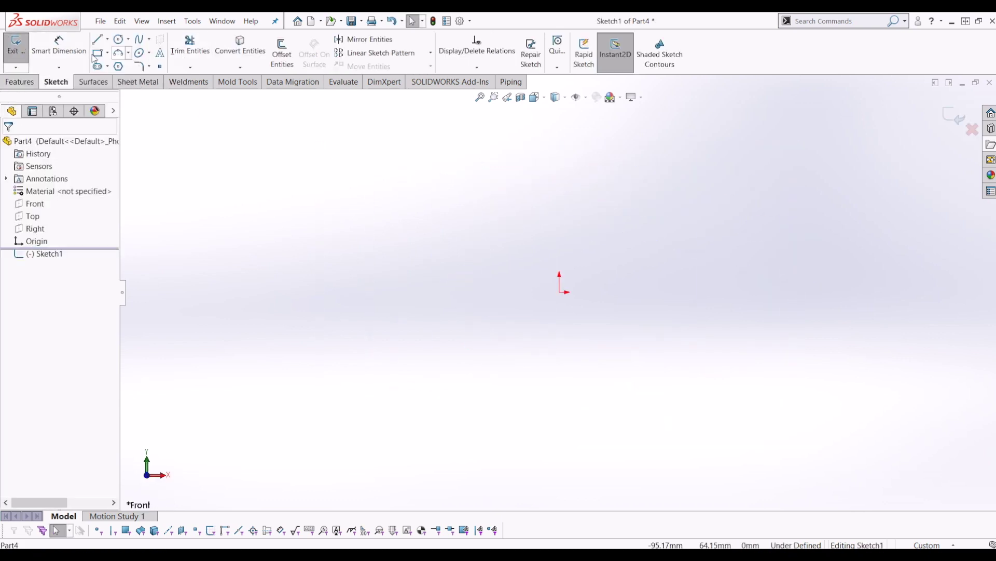
Step: Sketch a circle centred on the origin and dimension its diameter to 20 mm
click(118, 42)
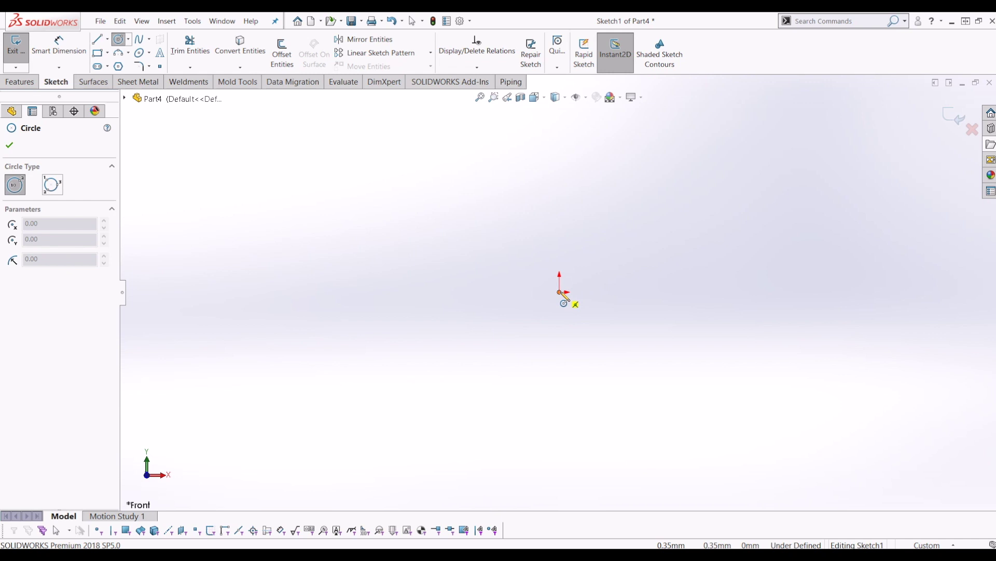
mouse_move(560, 292)
mouse_down()
mouse_move(569, 317)
mouse_move(576, 309)
mouse_up()
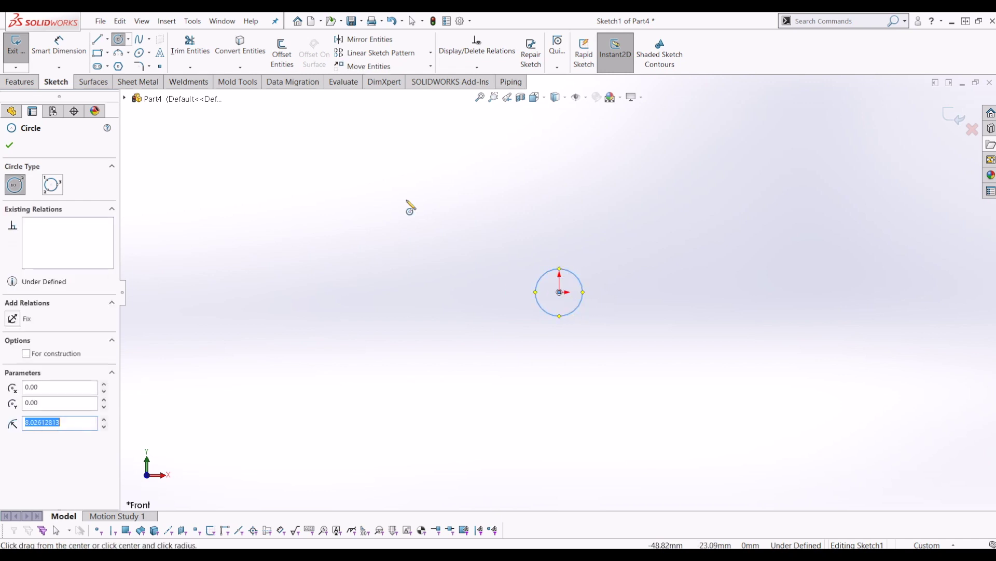
click(59, 45)
click(583, 289)
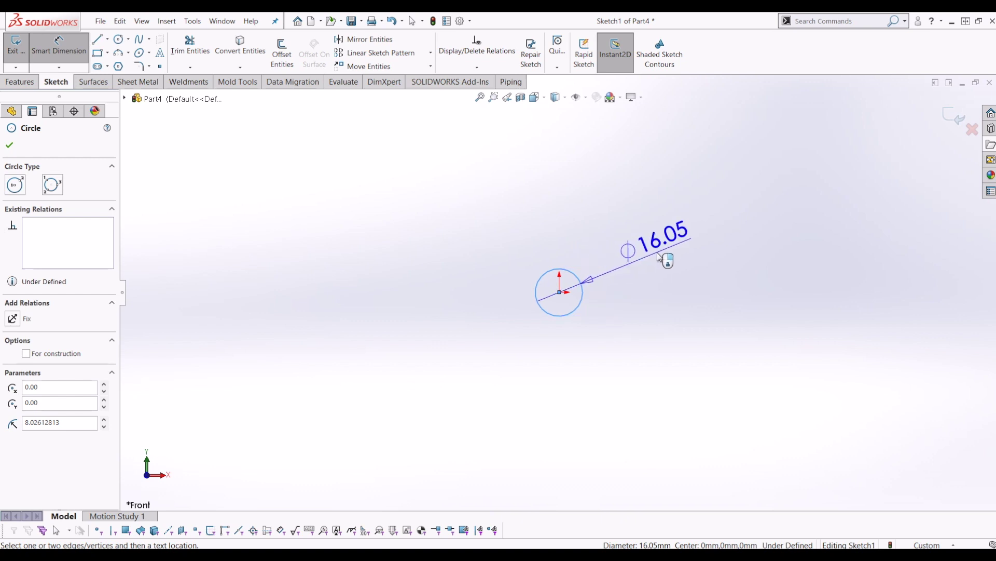
click(666, 251)
text(20)
key(Return)
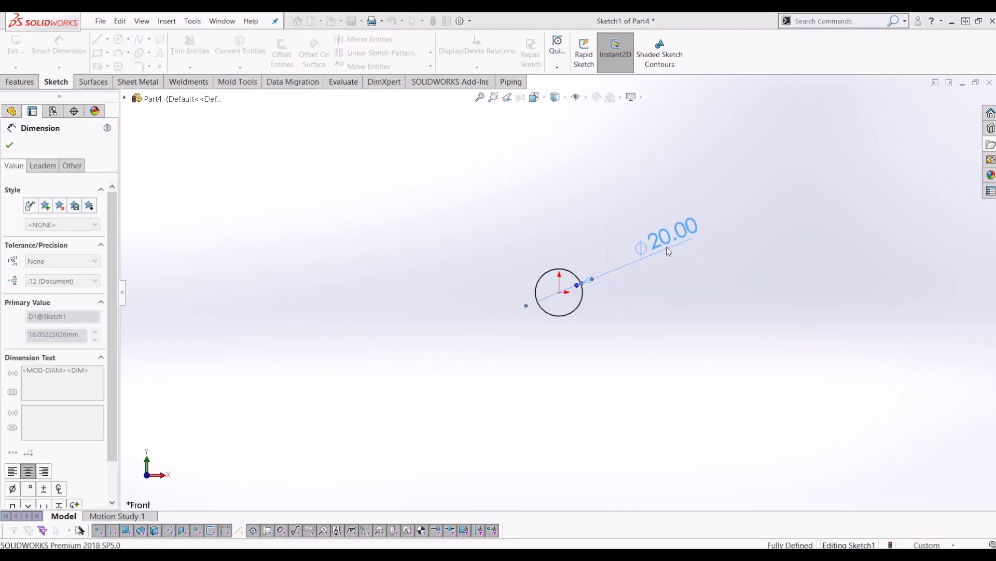
key(Escape)
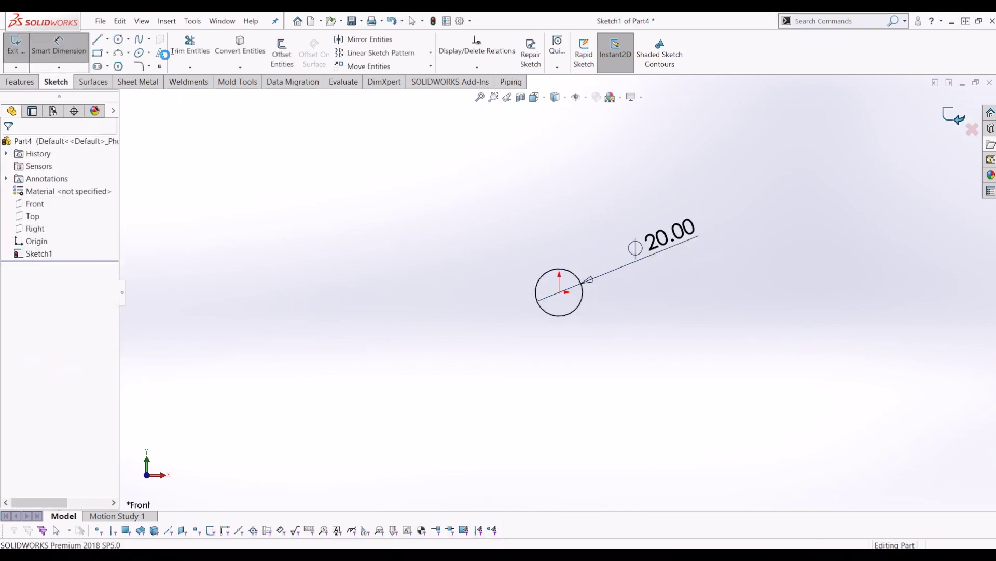
Step: Extrude the circle as a blind boss to a depth of 30 mm in the reversed direction
click(16, 44)
click(18, 55)
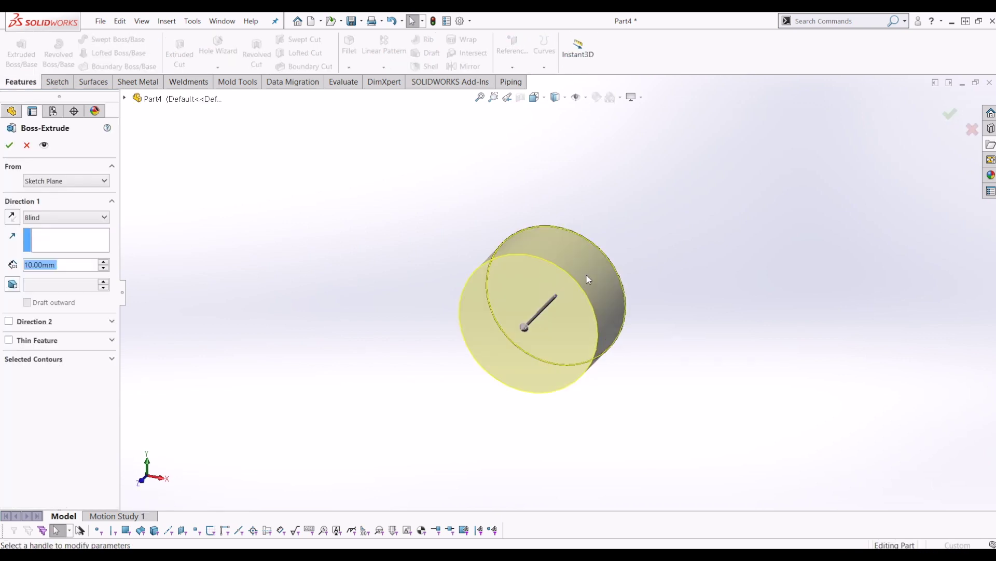
text(30)
key(Return)
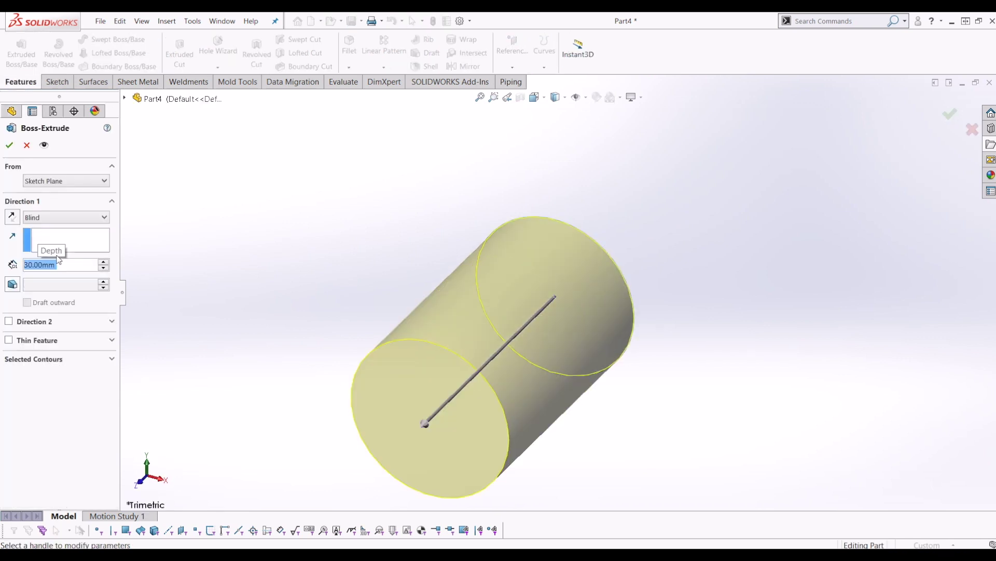
click(12, 216)
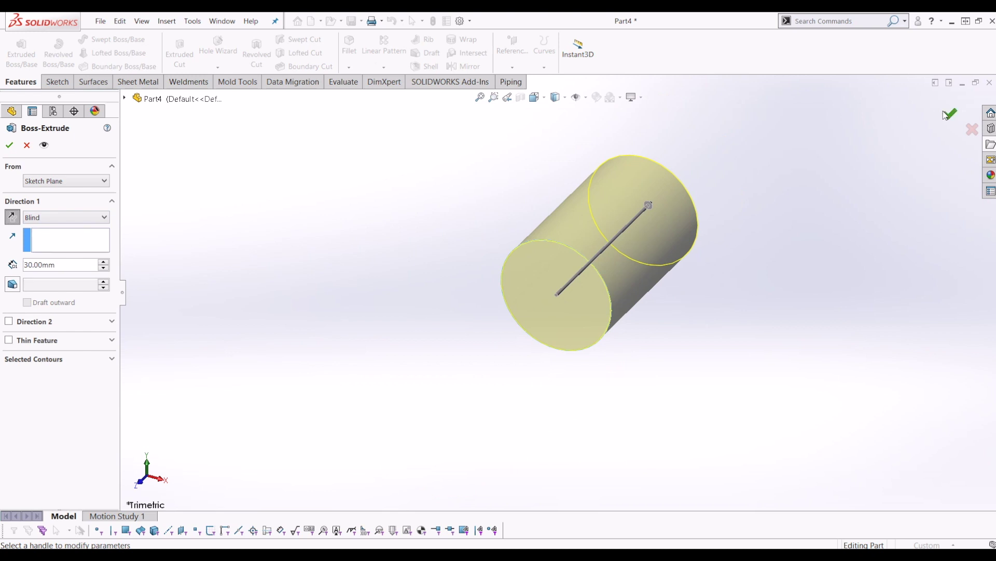
click(949, 114)
Step: Start a sketch on the cylinder's rear end face
middle_drag(785, 236, 719, 260)
click(693, 237)
click(56, 82)
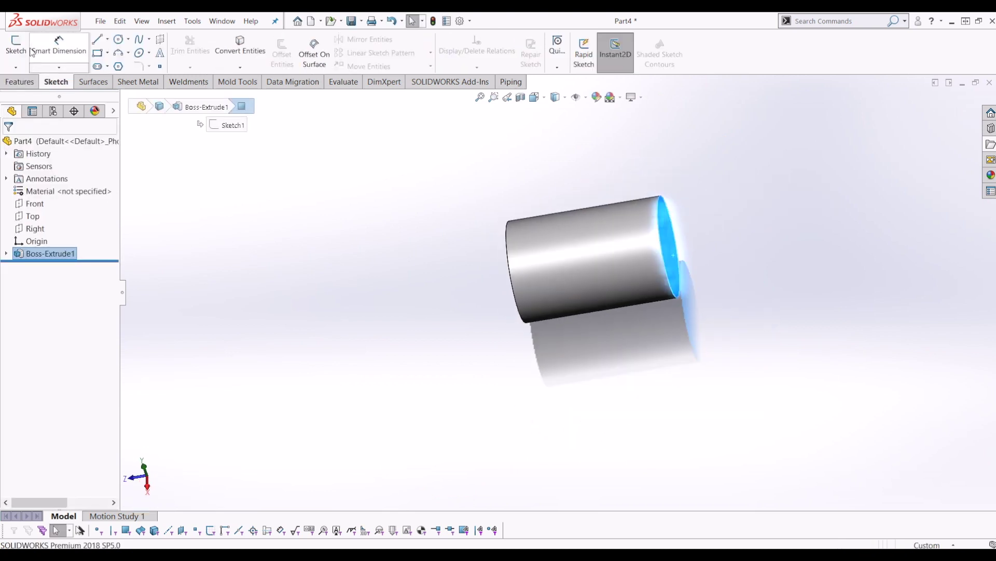
click(15, 47)
middle_drag(548, 185, 596, 195)
key(Escape)
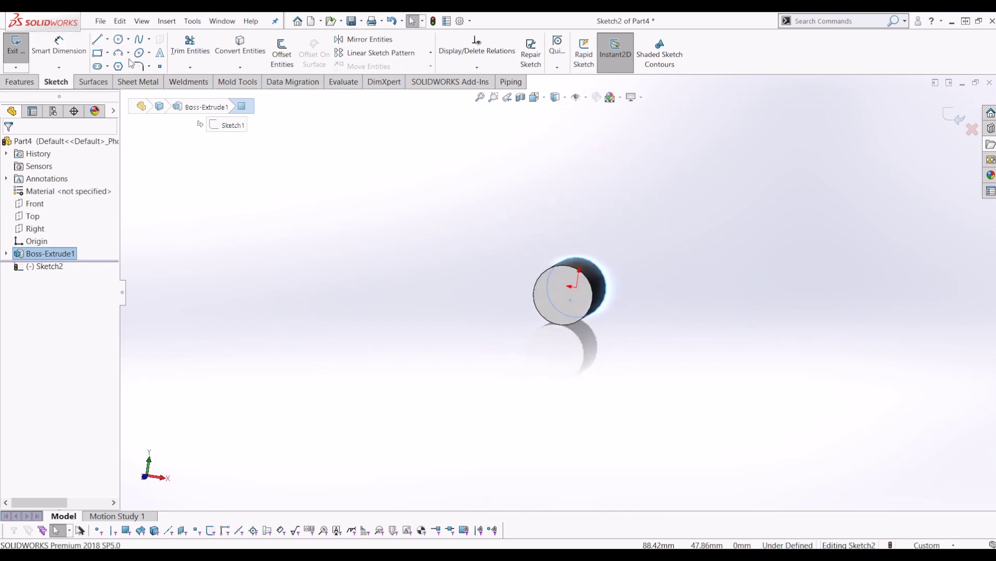
Step: Sketch a circle about 67 mm in diameter centred on the origin around the cylinder
click(118, 40)
click(577, 287)
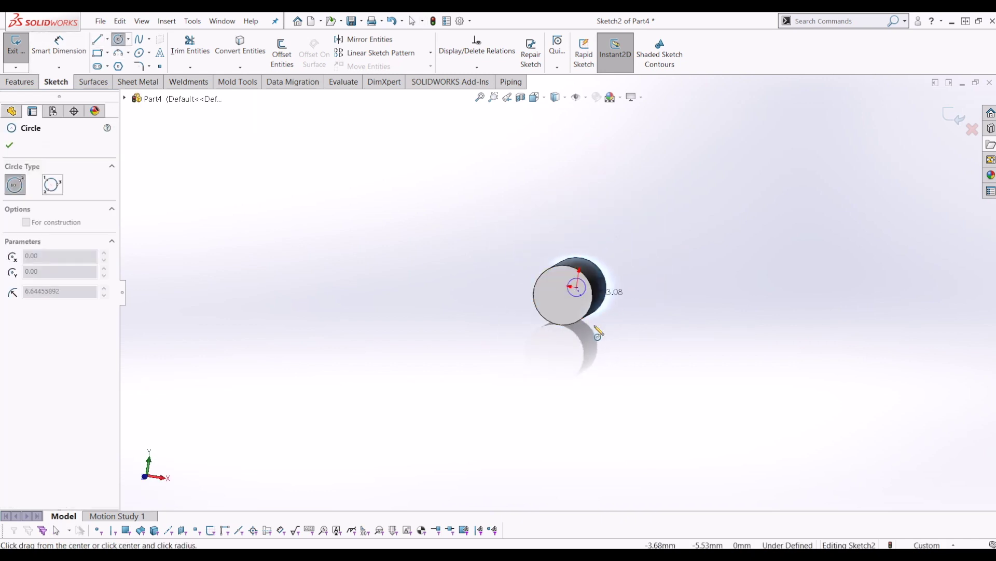
click(621, 378)
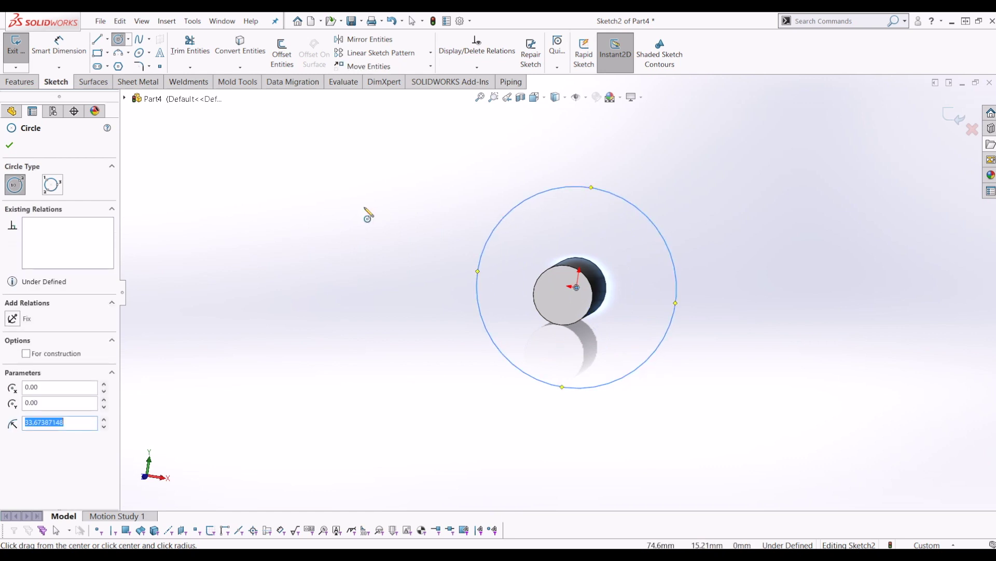
Step: Dimension the large circle's diameter to 50 mm
click(68, 52)
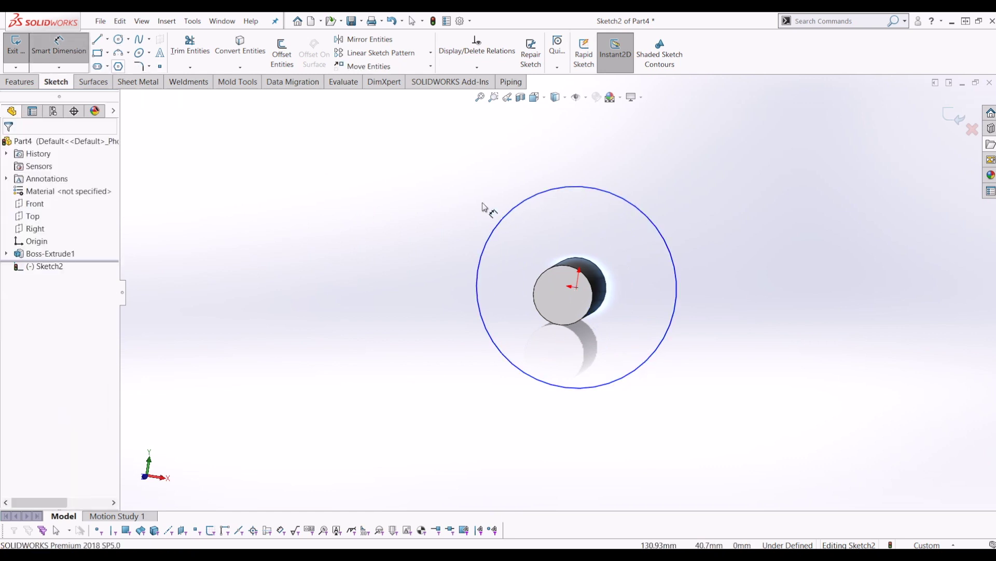
click(680, 272)
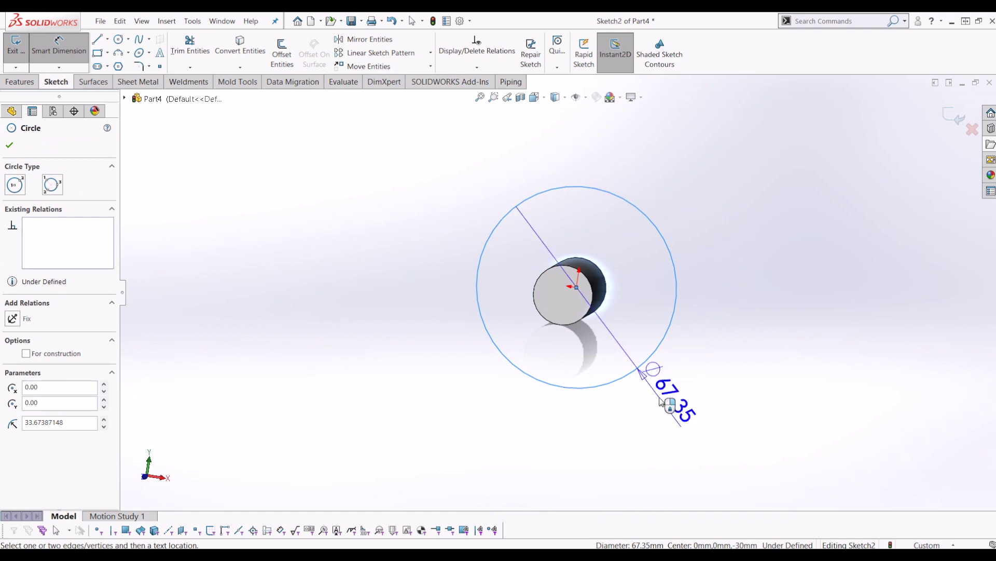
click(657, 399)
text(50)
key(Return)
Step: Sketch a vertical line about 63 mm long upward from the origin
mouse_move(678, 390)
middle_down()
mouse_move(685, 436)
mouse_move(661, 391)
mouse_move(696, 338)
middle_up()
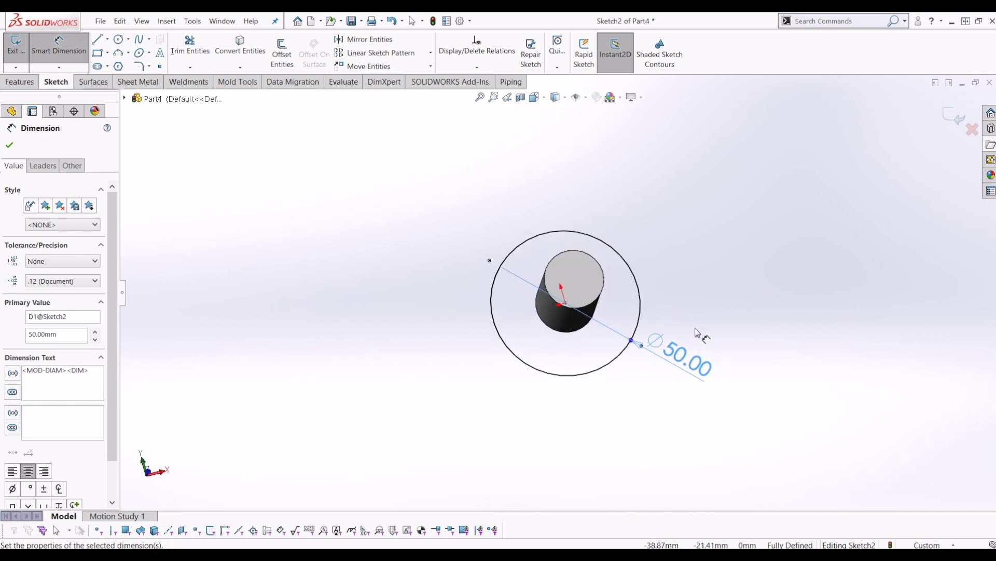
key(space)
click(421, 269)
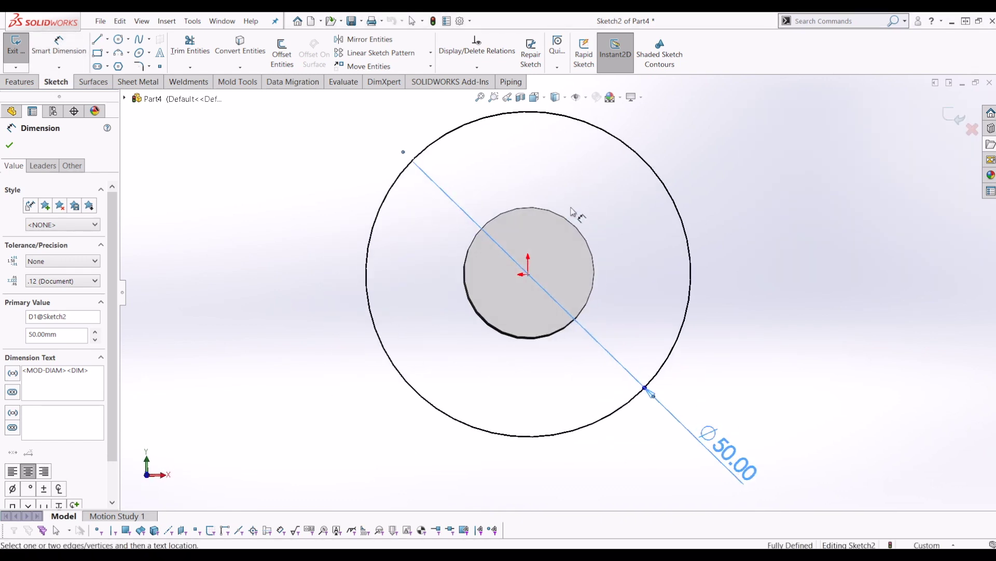
scroll(571, 209, up, 7)
scroll(534, 155, down, 2)
click(118, 39)
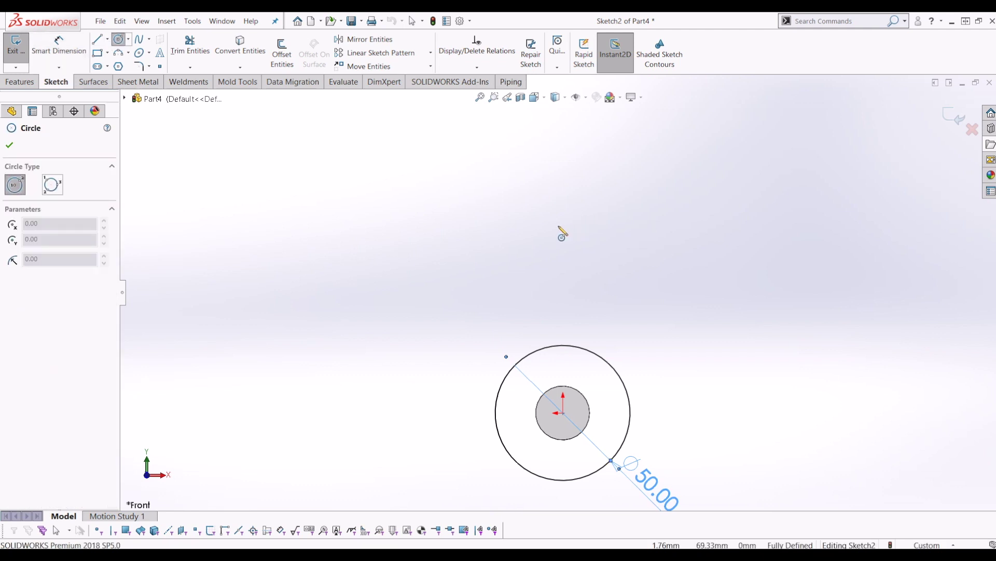
click(97, 39)
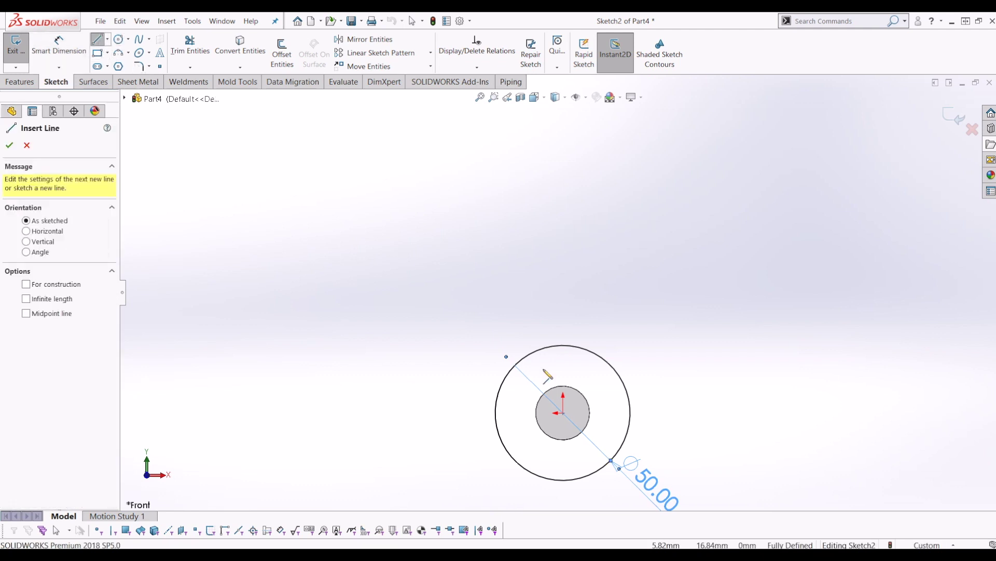
click(563, 413)
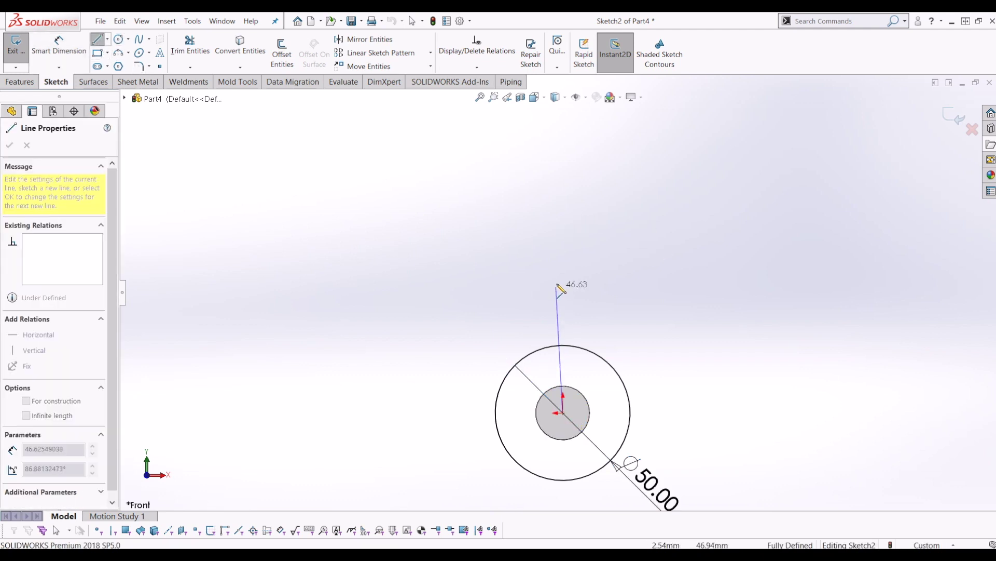
click(563, 243)
key(Escape)
Step: Convert the vertical line into construction geometry
click(564, 283)
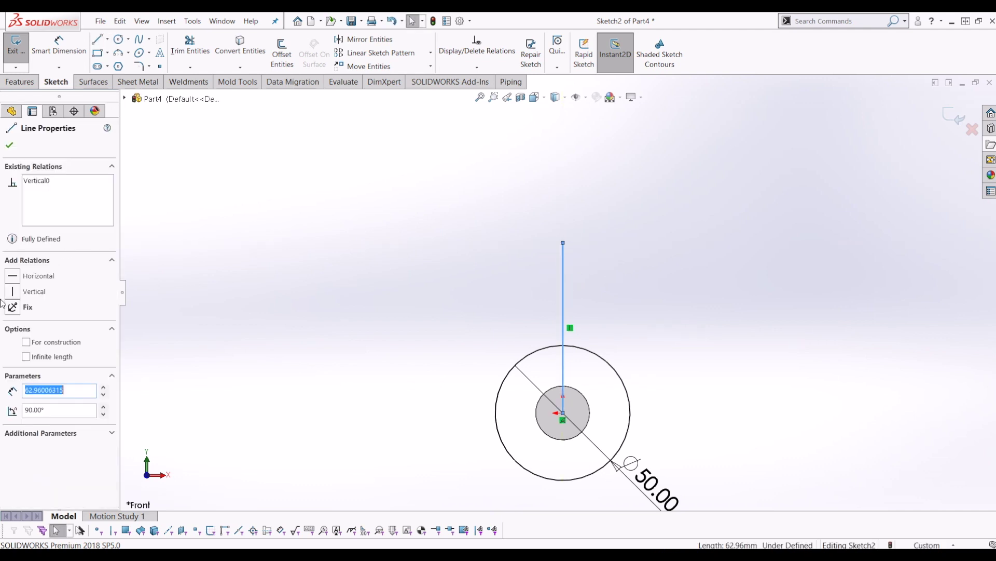
click(45, 345)
click(638, 335)
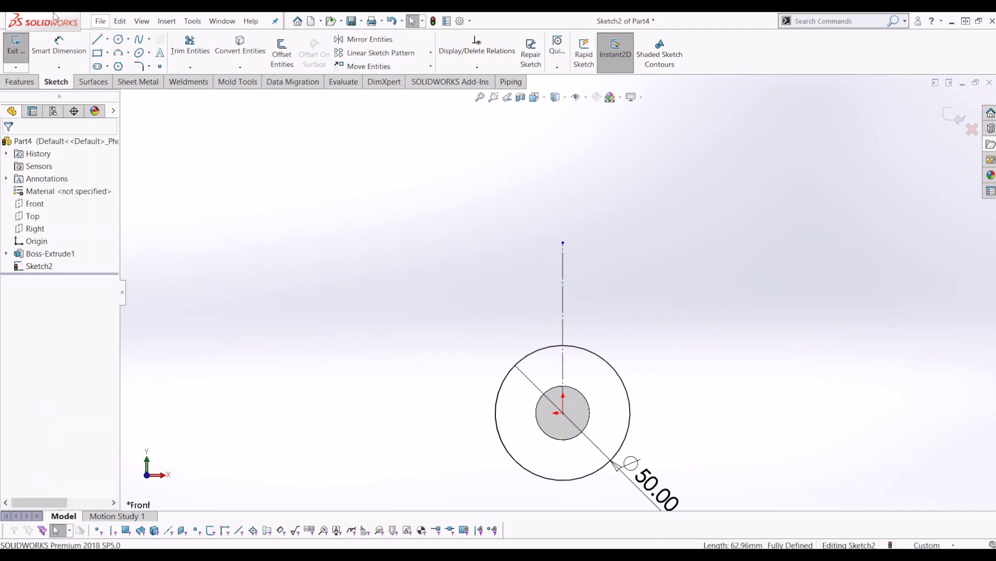
Step: Sketch a circle about 28 mm in diameter centred on the construction line's upper endpoint
click(118, 40)
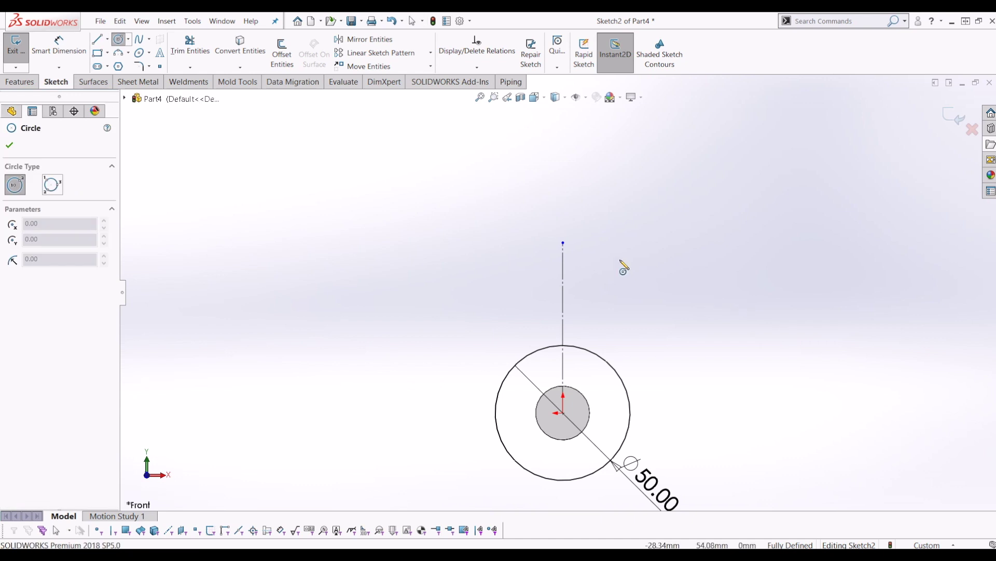
click(563, 243)
click(585, 274)
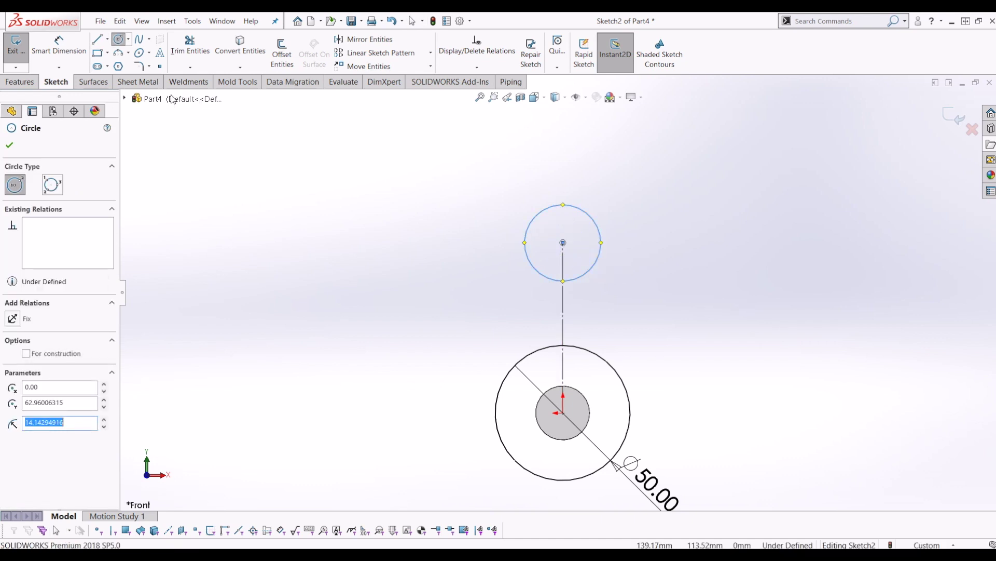
Step: Dimension the upper circle's diameter to 20 mm
click(51, 56)
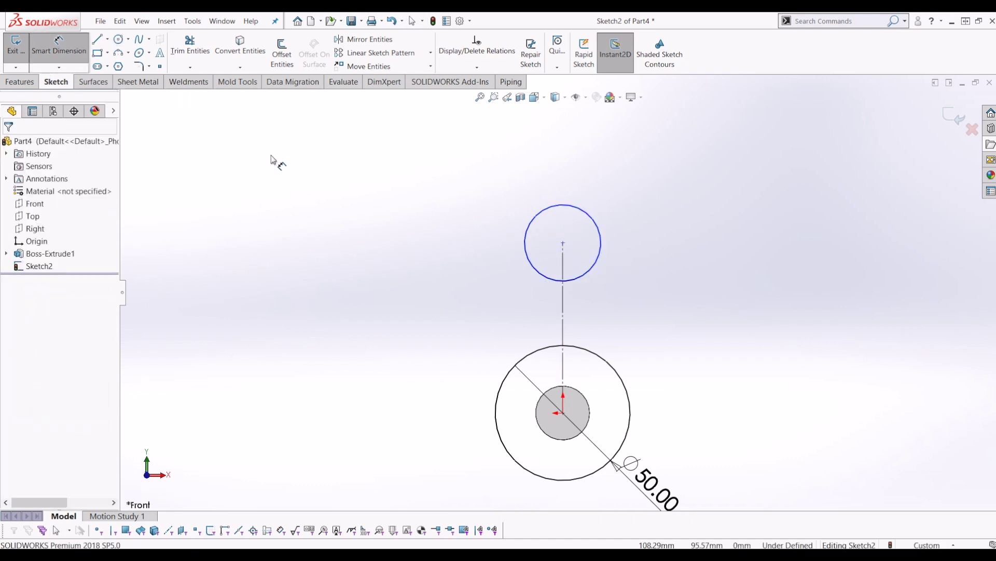
click(603, 249)
text(20)
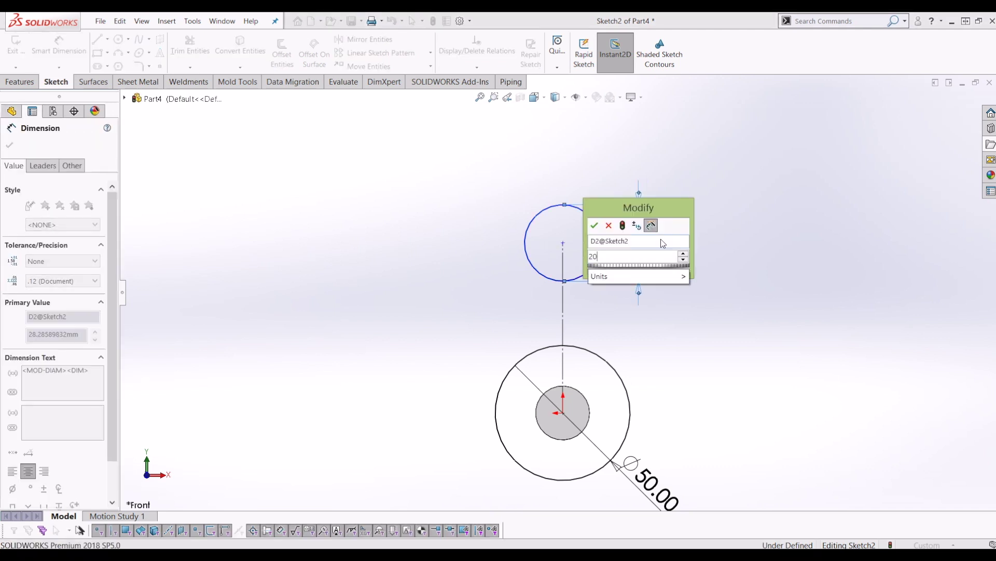
key(Return)
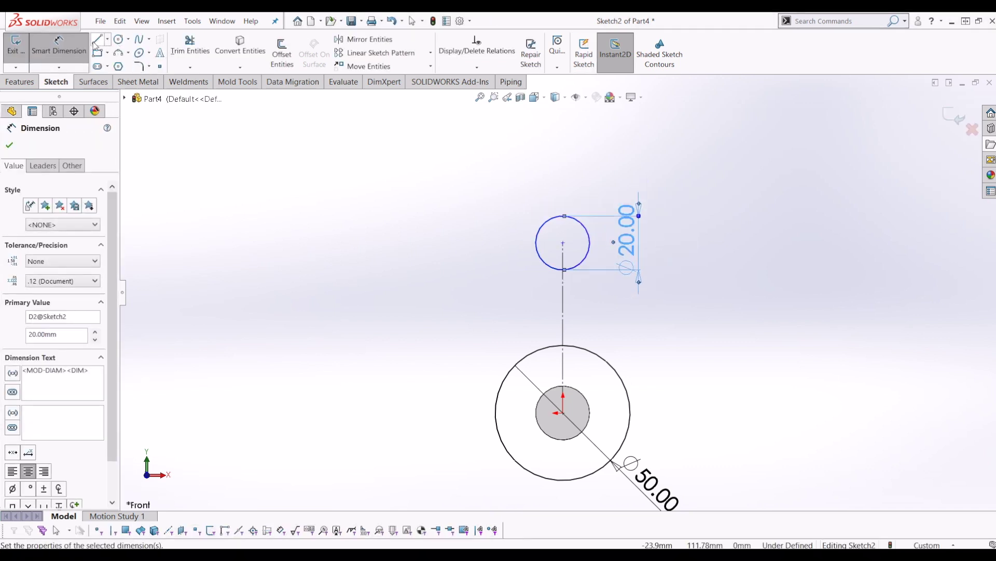
click(55, 45)
click(55, 46)
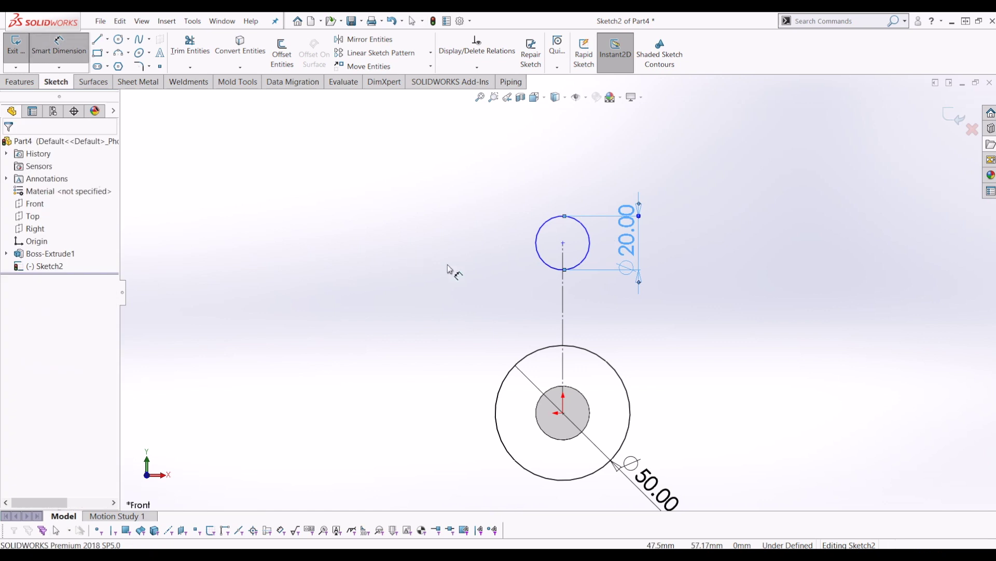
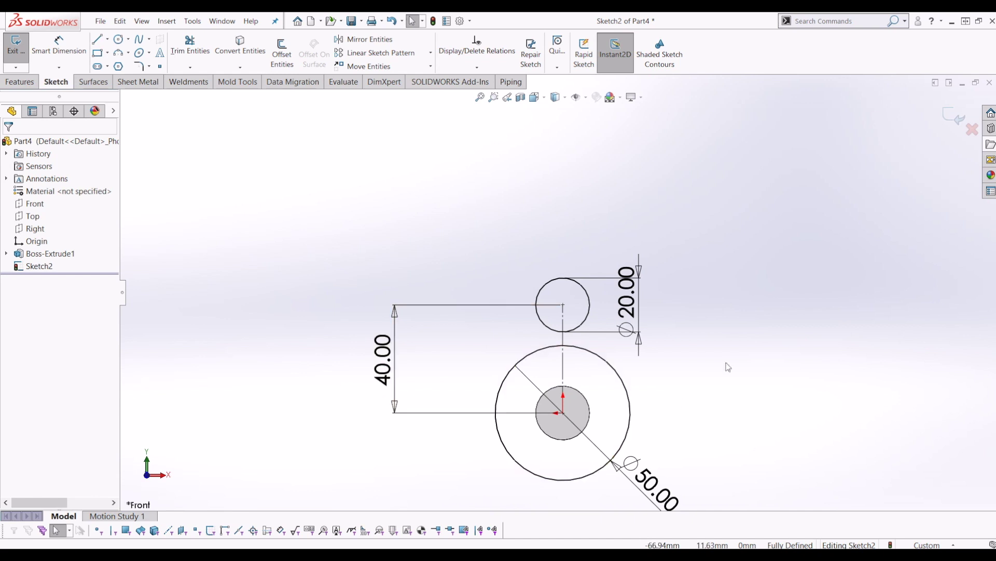
Step: Reposition the upper circle's 20 mm diameter dimension and the 40 mm centre-distance dimension clear of the circles
drag(628, 296, 636, 237)
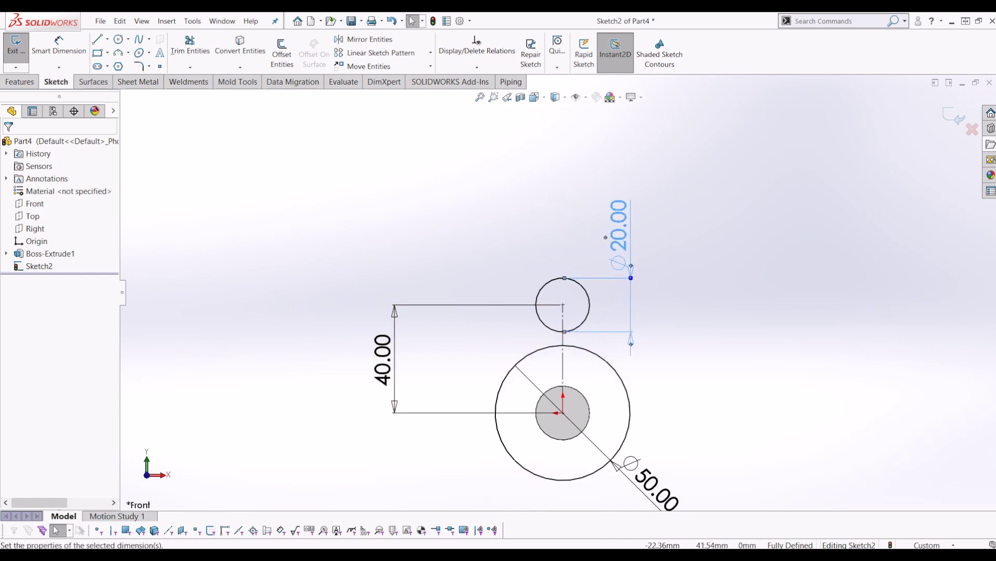
drag(387, 371, 730, 398)
scroll(731, 398, up, 3)
click(758, 410)
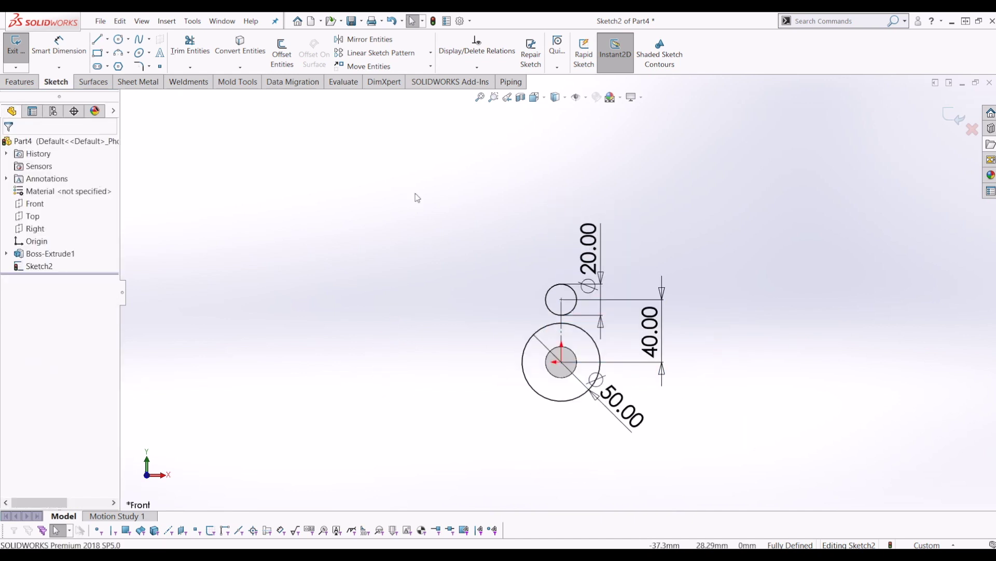
Step: Sketch two separate slanted lines on opposite sides of the circles, with the left one about 108 mm long
click(97, 39)
click(524, 224)
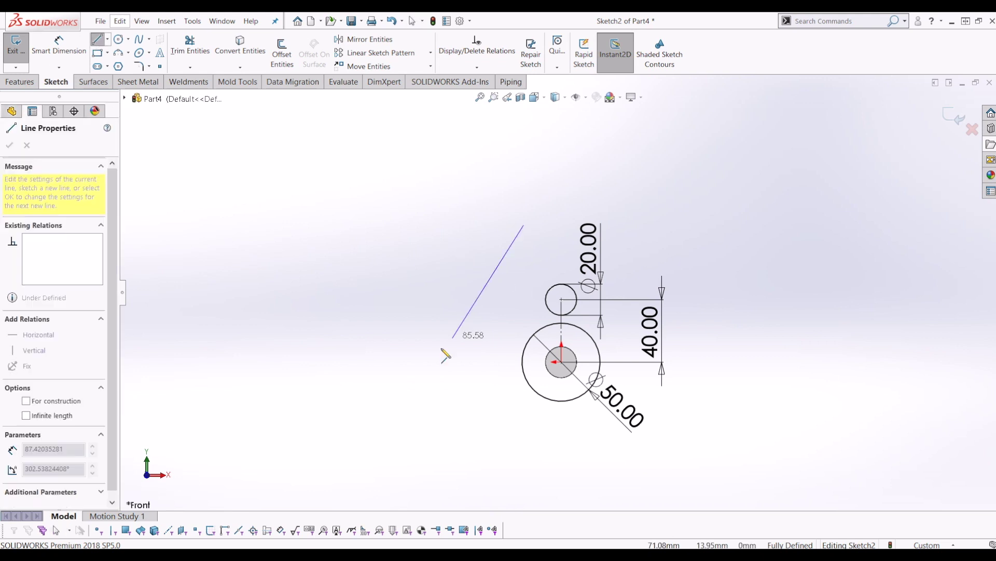
click(424, 362)
key(Escape)
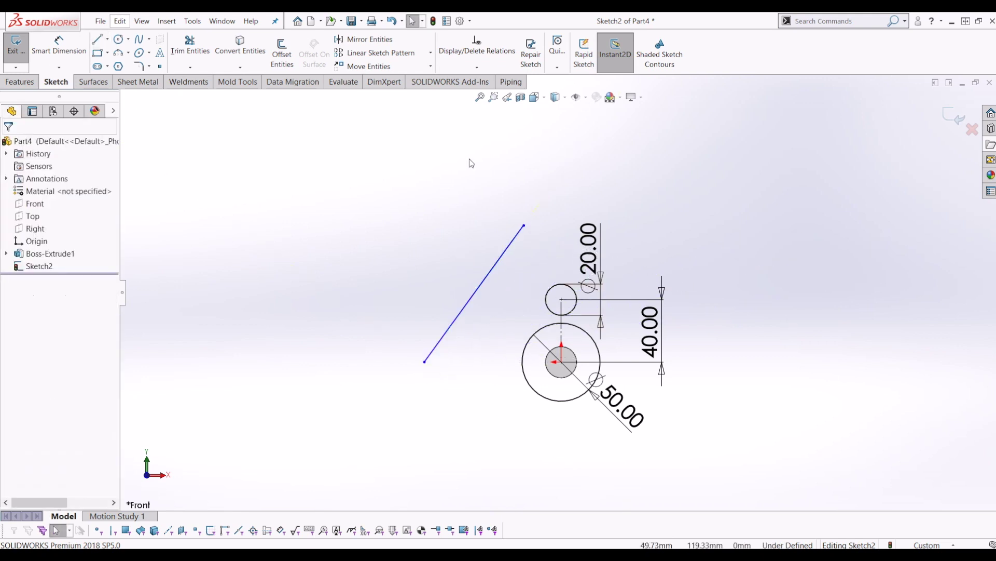
click(104, 44)
click(734, 233)
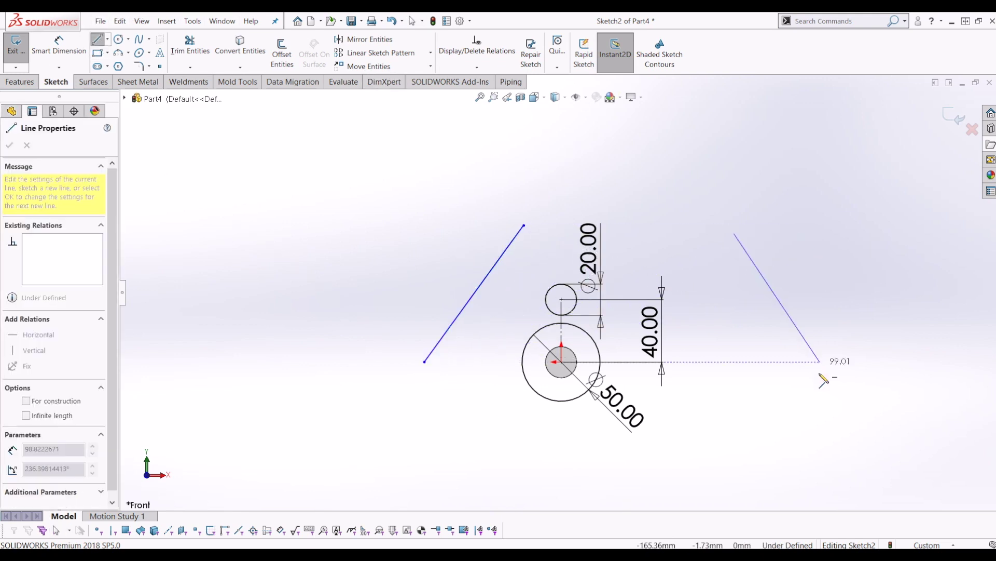
click(819, 419)
key(Escape)
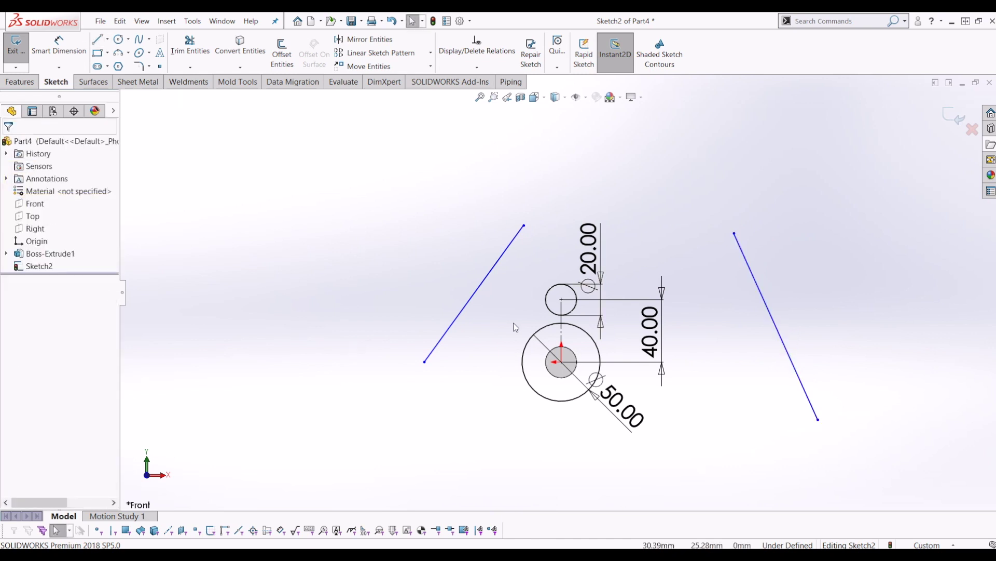
Step: Make the left slanted line tangent to both the 20 mm circle and the 50 mm circle
scroll(514, 323, down, 2)
click(475, 265)
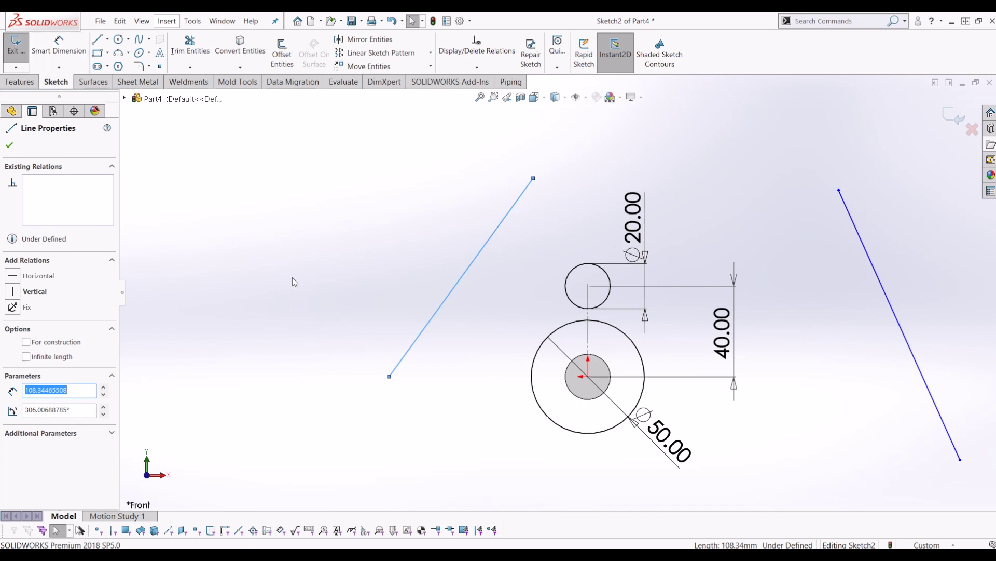
ctrl+click(573, 274)
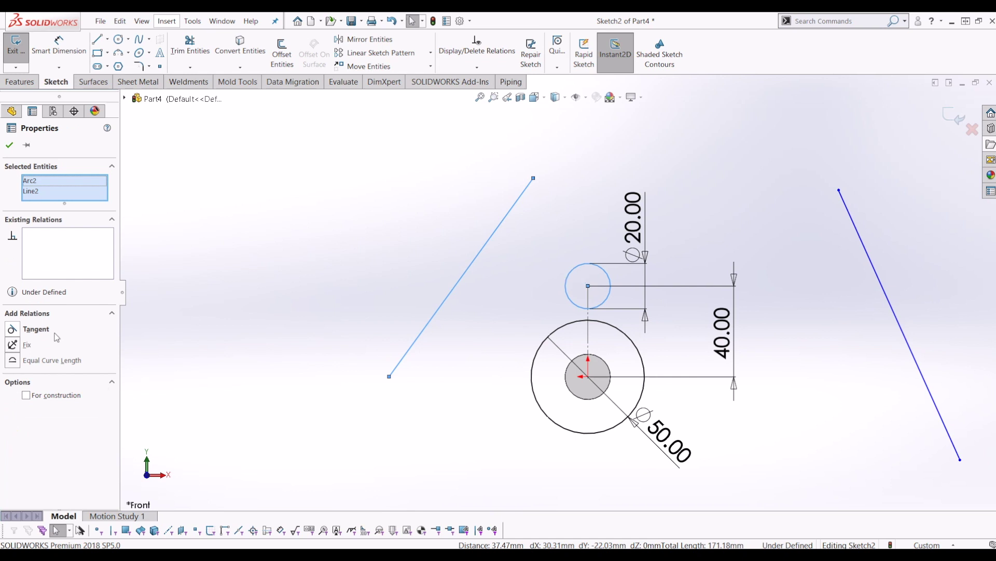
click(13, 331)
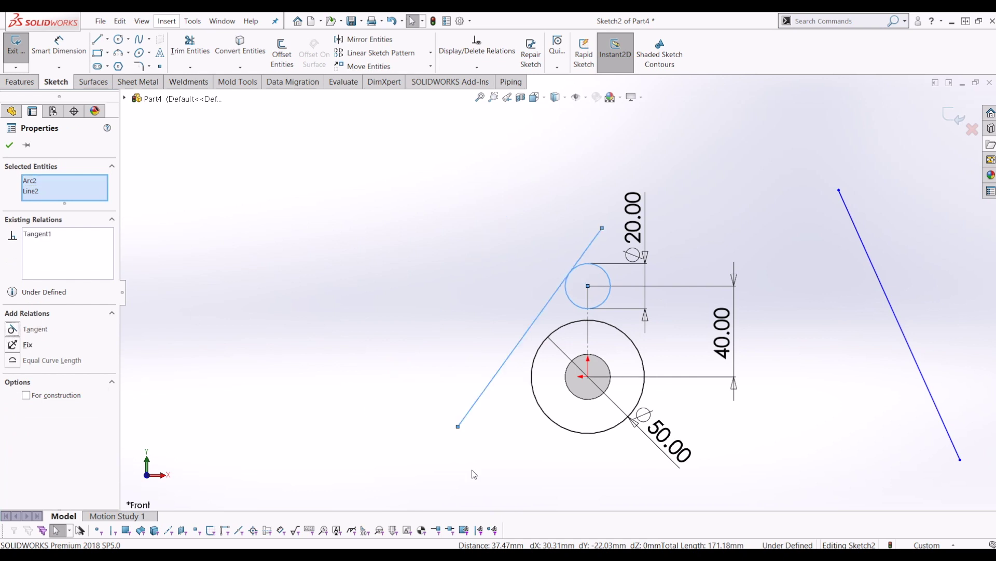
click(537, 426)
click(532, 384)
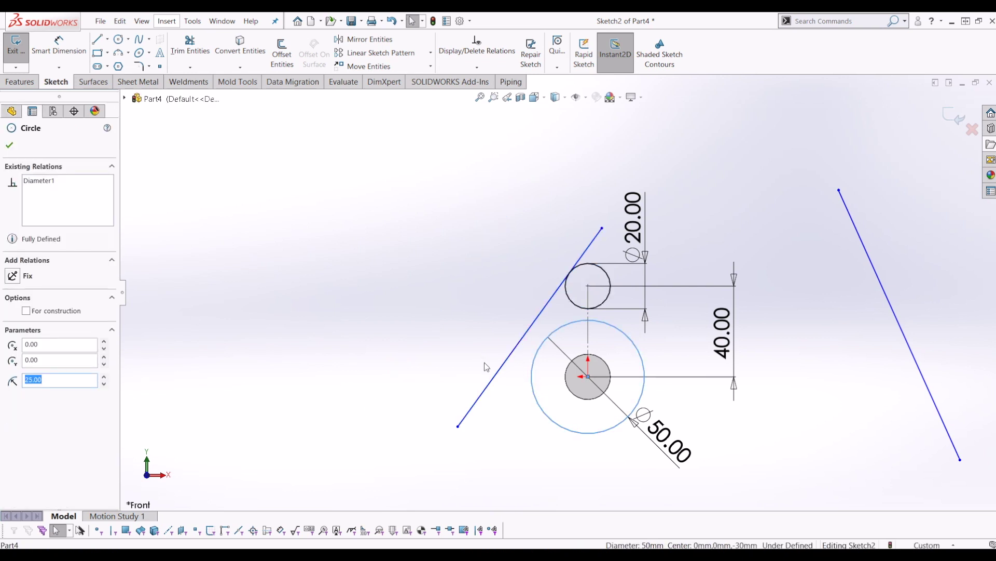
ctrl+click(498, 375)
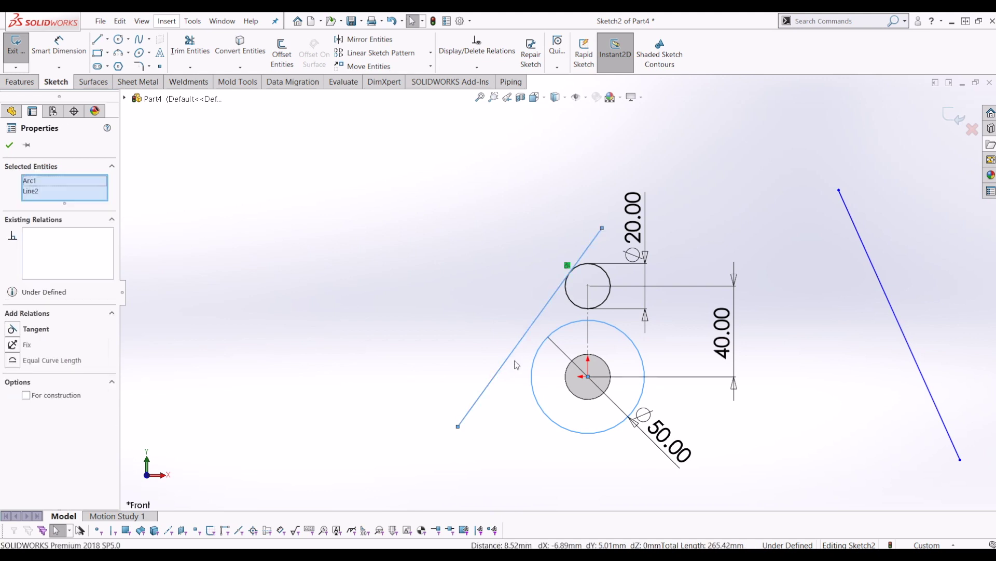
click(17, 334)
click(845, 378)
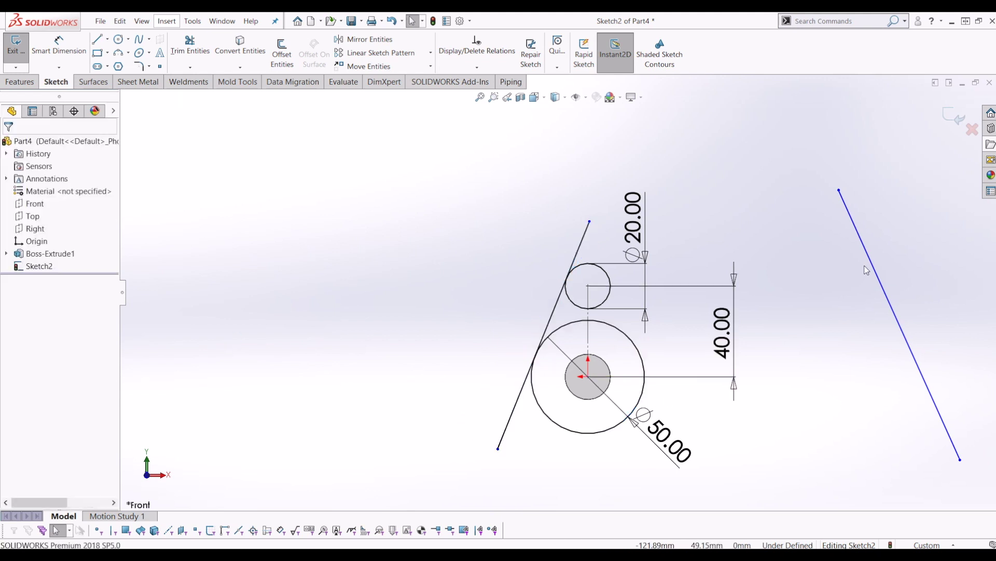
Step: Make the right slanted line tangent to the 20 mm circle
click(859, 232)
ctrl+click(568, 275)
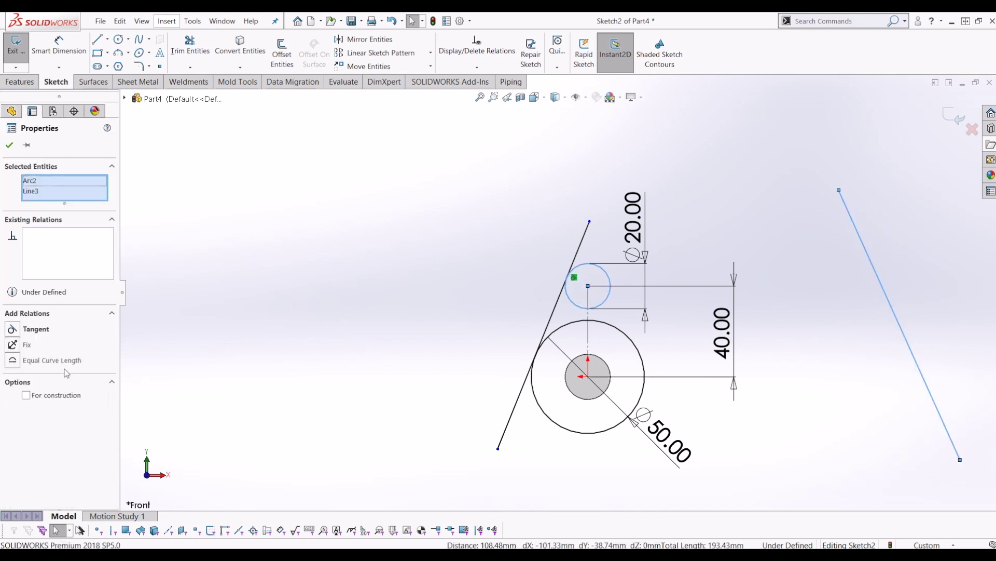
click(12, 329)
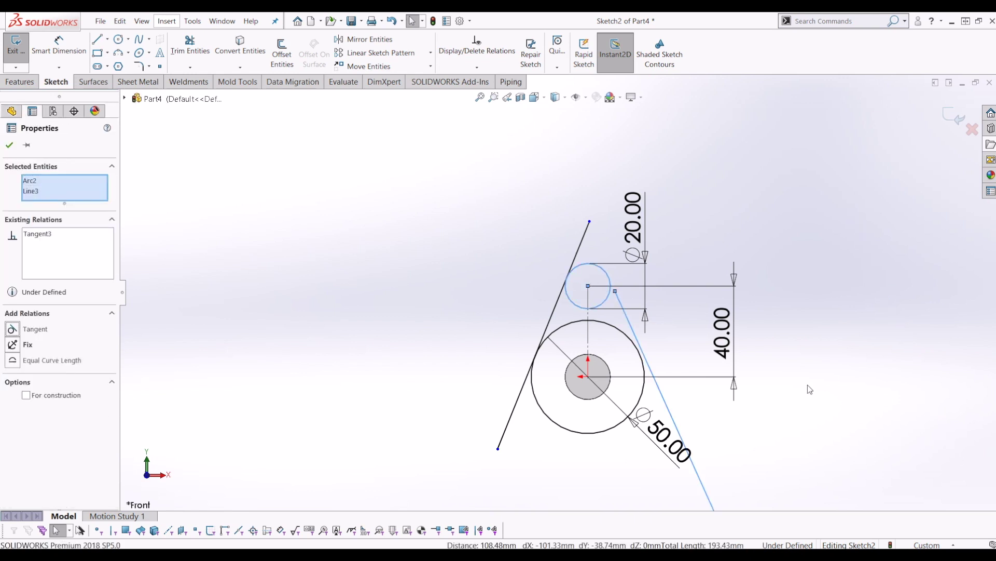
ctrl+click(661, 393)
ctrl+click(644, 389)
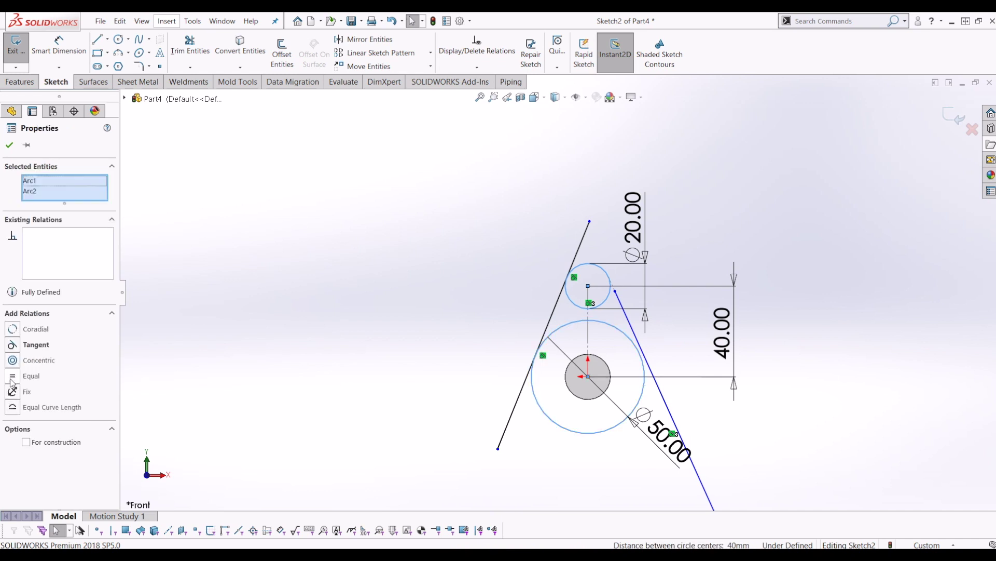
click(21, 345)
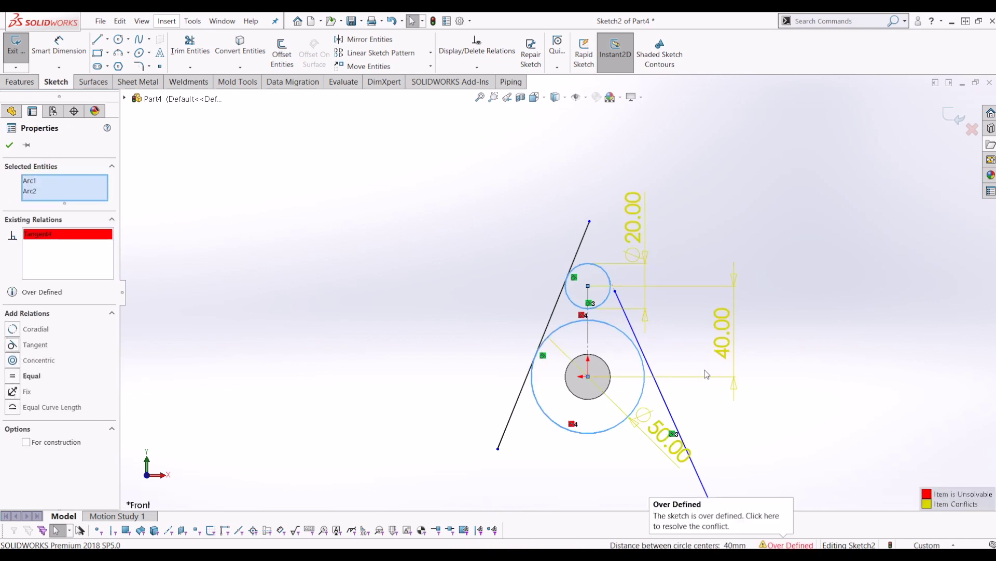
scroll(693, 410, down, 1)
scroll(693, 414, up, 3)
scroll(538, 343, down, 1)
scroll(590, 312, down, 3)
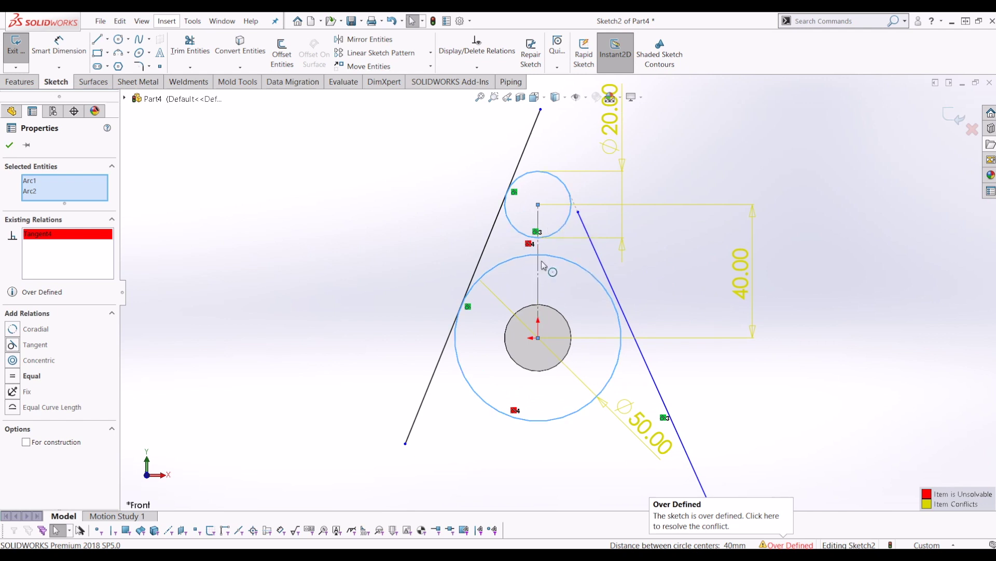
click(72, 235)
right_click(72, 235)
click(92, 252)
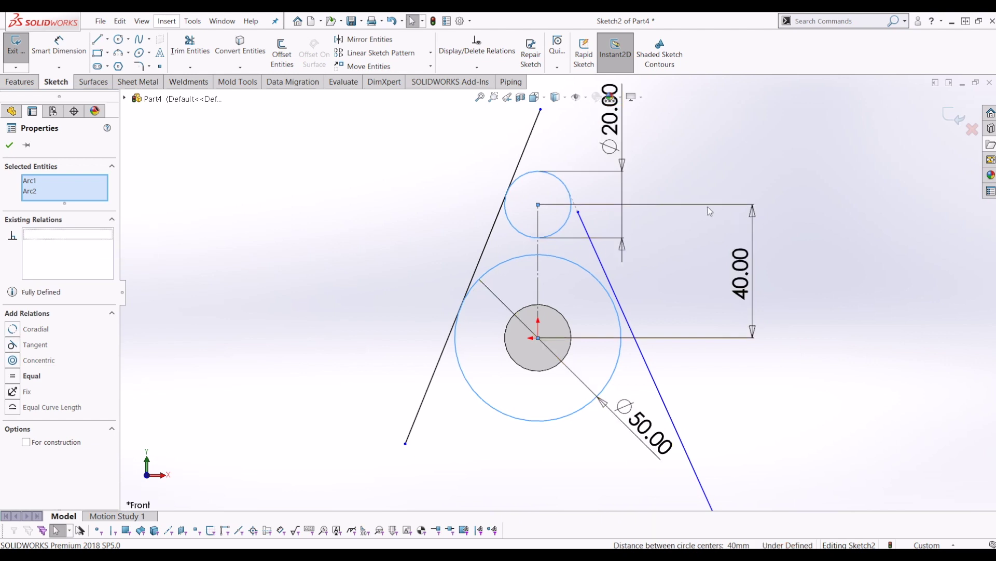
Step: Move the right line's upper endpoint away from the circles and make the line tangent to the 50 mm circle
drag(580, 213, 623, 223)
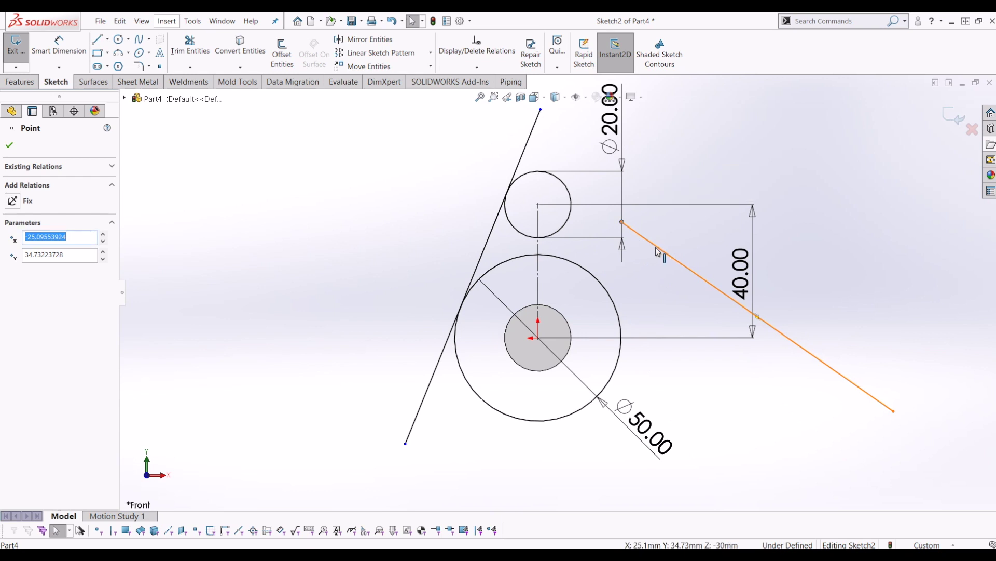
ctrl+click(657, 247)
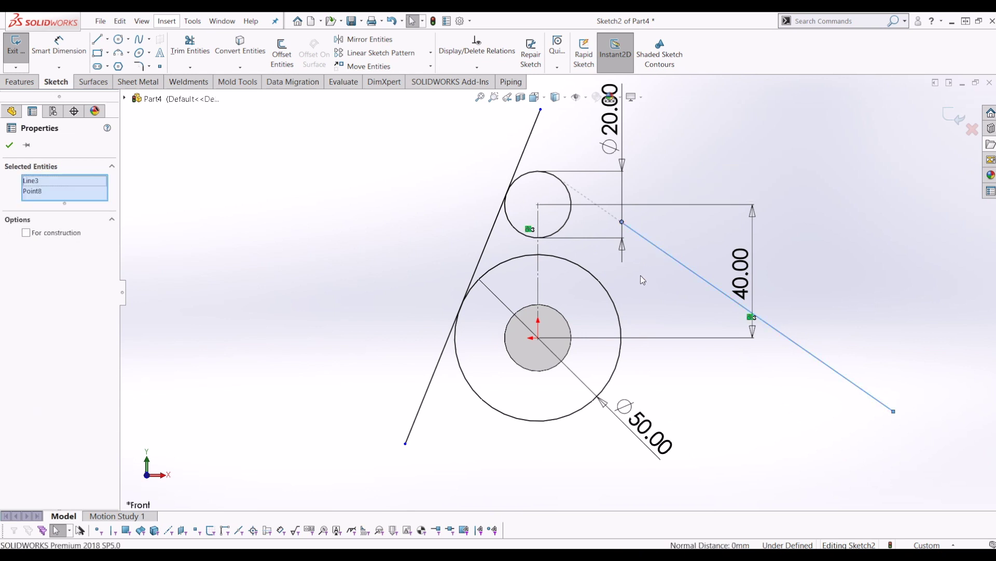
ctrl+click(606, 293)
click(304, 264)
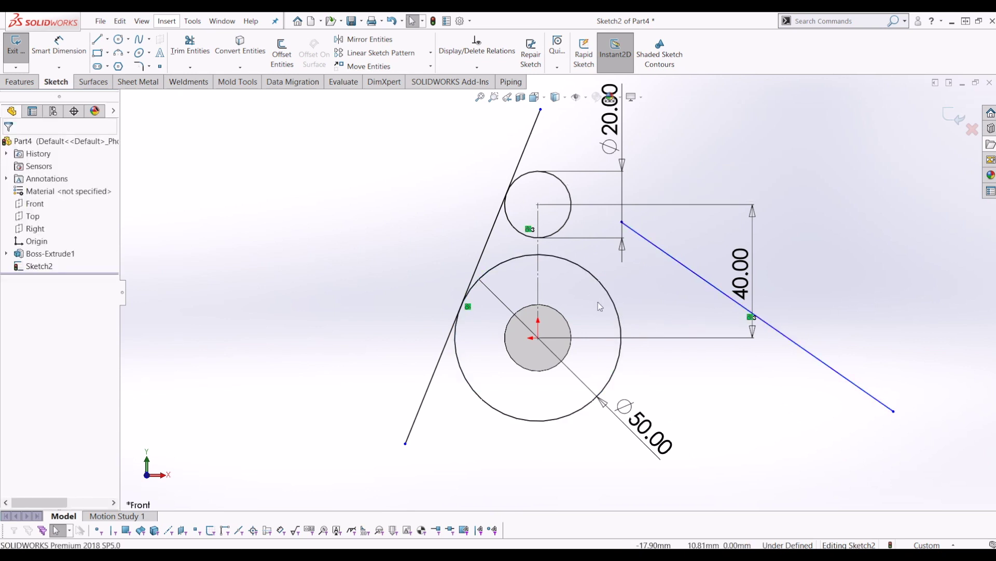
click(616, 307)
ctrl+click(686, 267)
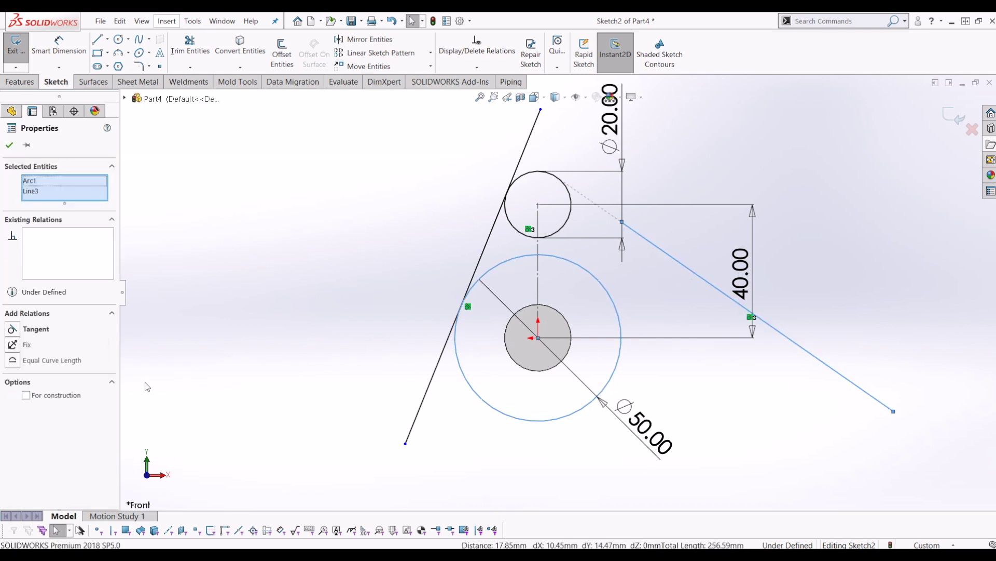
click(12, 329)
click(671, 306)
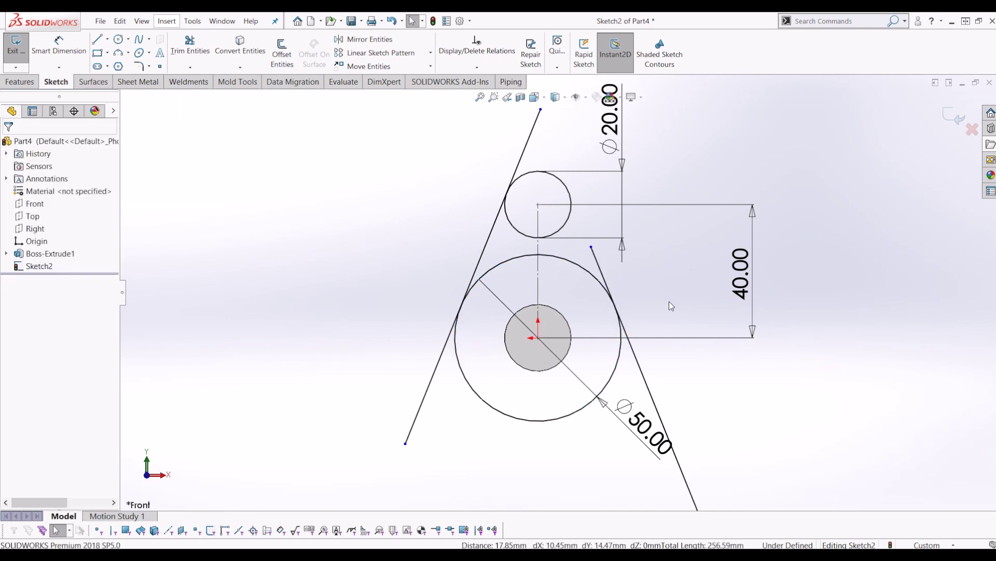
Step: Stretch the right line's upper endpoint up past its tangent point on the 20 mm circle
mouse_move(589, 242)
mouse_down()
mouse_move(549, 131)
mouse_move(550, 147)
mouse_up()
click(605, 288)
scroll(605, 288, up, 4)
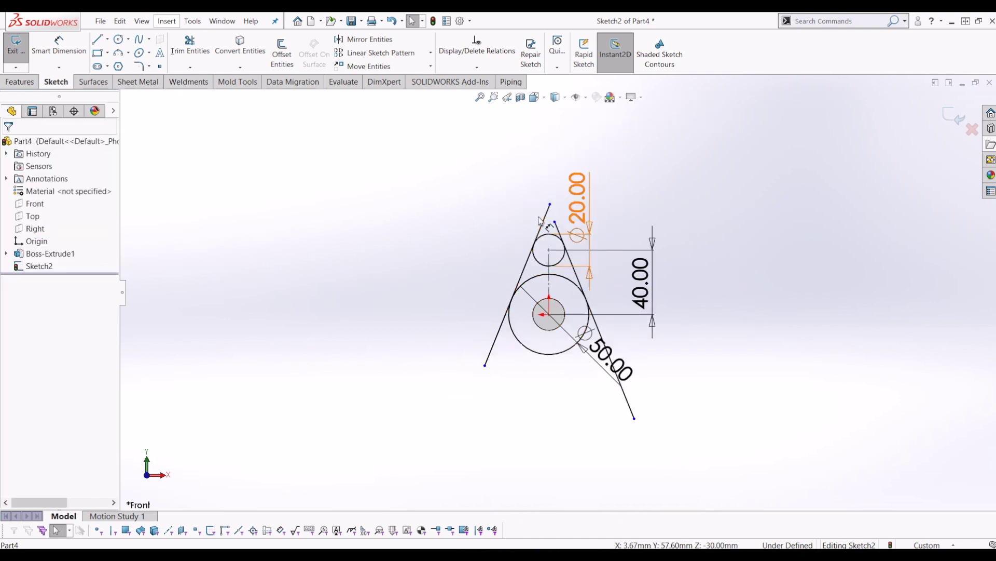
Step: Trim the upper and lower ends of both slanted lines back to their tangent points on the two circles
click(190, 46)
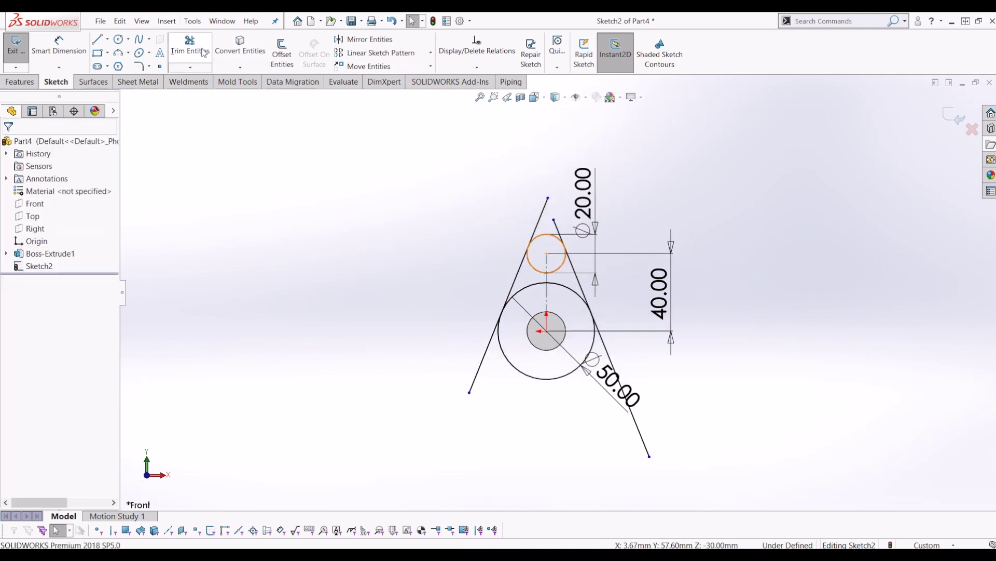
scroll(526, 197, down, 3)
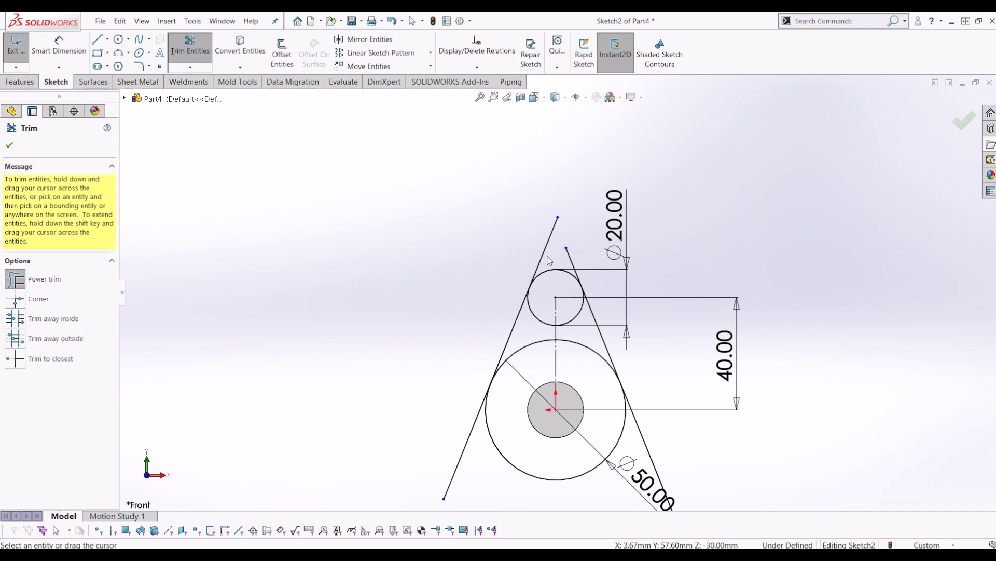
drag(547, 256, 539, 258)
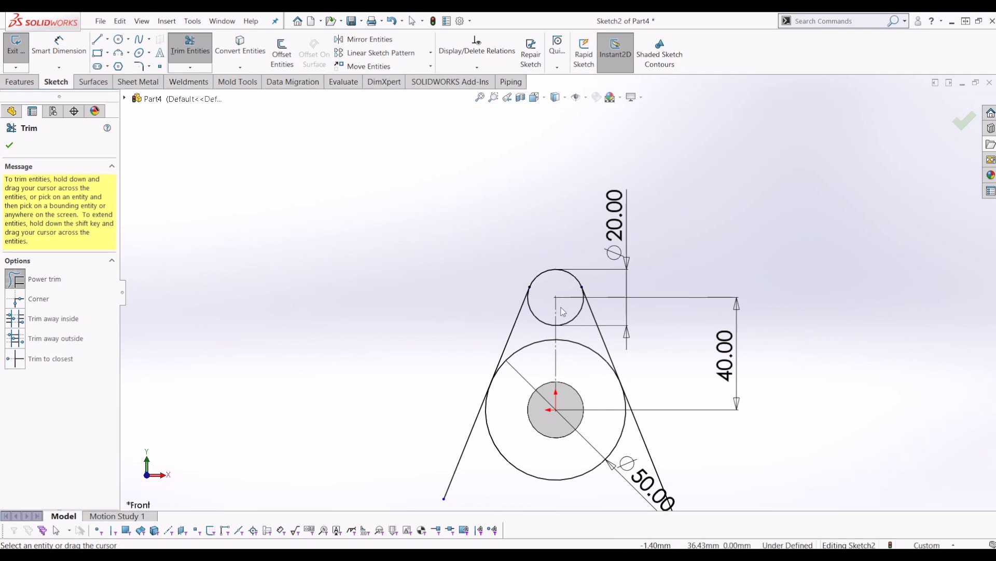
scroll(559, 303, up, 3)
scroll(605, 441, down, 2)
drag(658, 375, 595, 383)
drag(429, 313, 422, 311)
Step: Trim away the inner arcs of both circles to leave a closed teardrop outline, and exit the sketch
scroll(481, 200, down, 3)
drag(497, 179, 499, 218)
drag(544, 178, 558, 230)
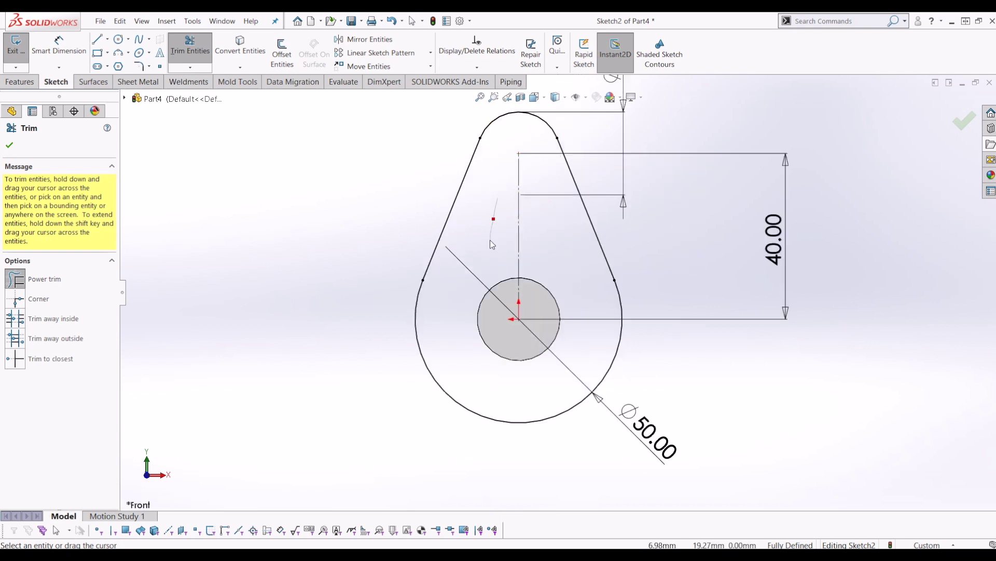
scroll(519, 290, up, 3)
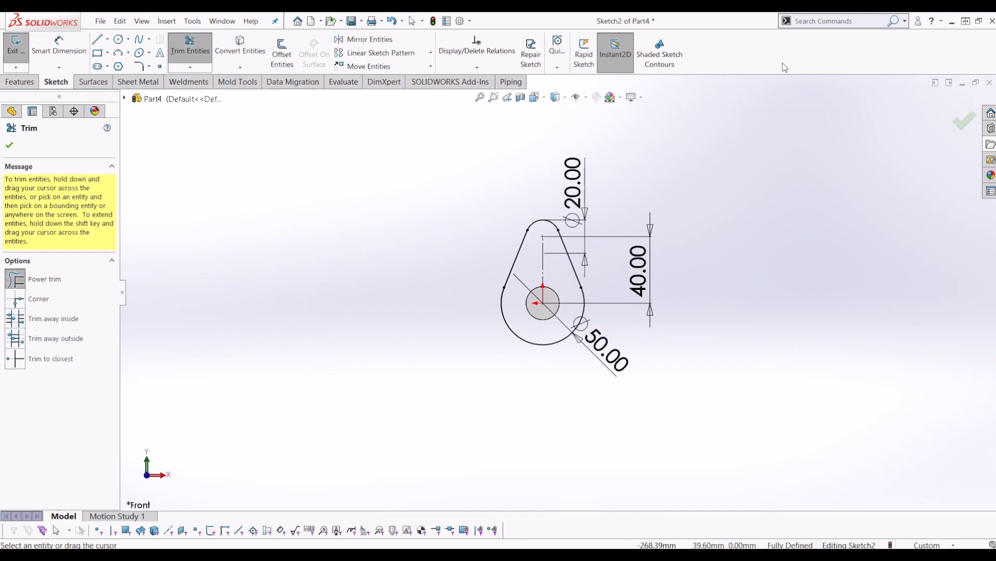
click(955, 124)
click(960, 123)
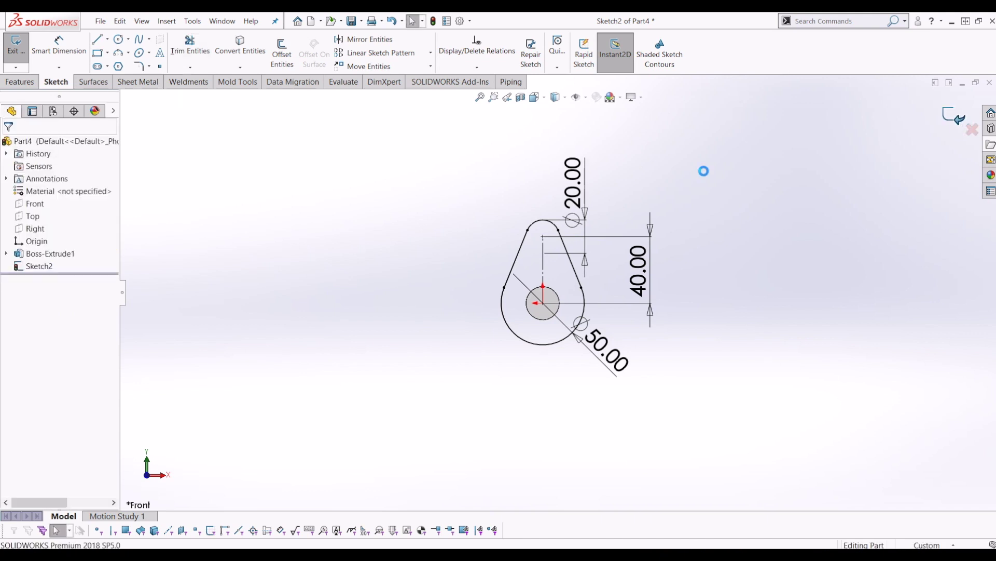
Step: Extrude the teardrop sketch to a blind depth of 10 mm, merged with the cylinder
mouse_move(501, 183)
middle_down()
mouse_move(545, 179)
mouse_move(548, 196)
middle_up()
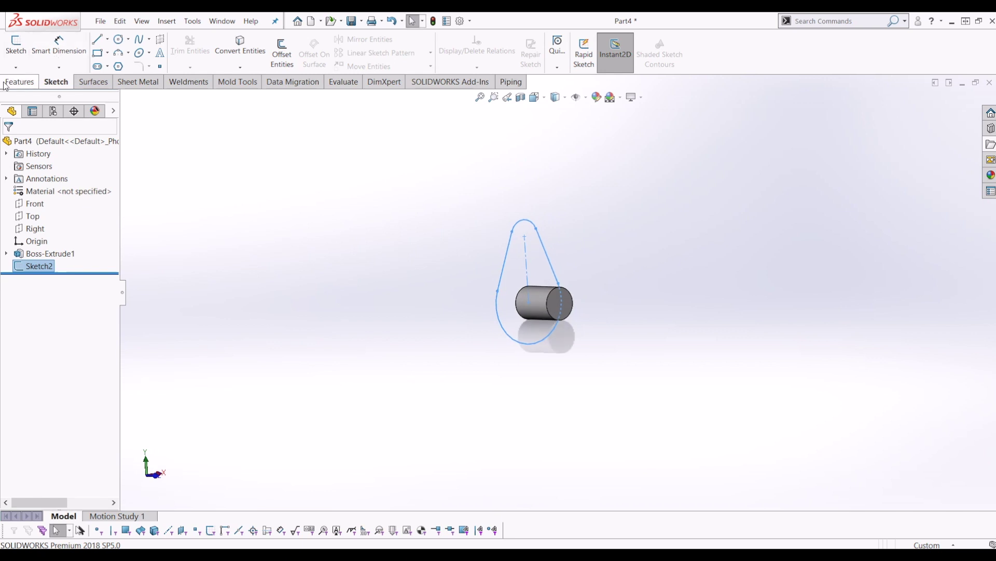
click(19, 81)
click(21, 52)
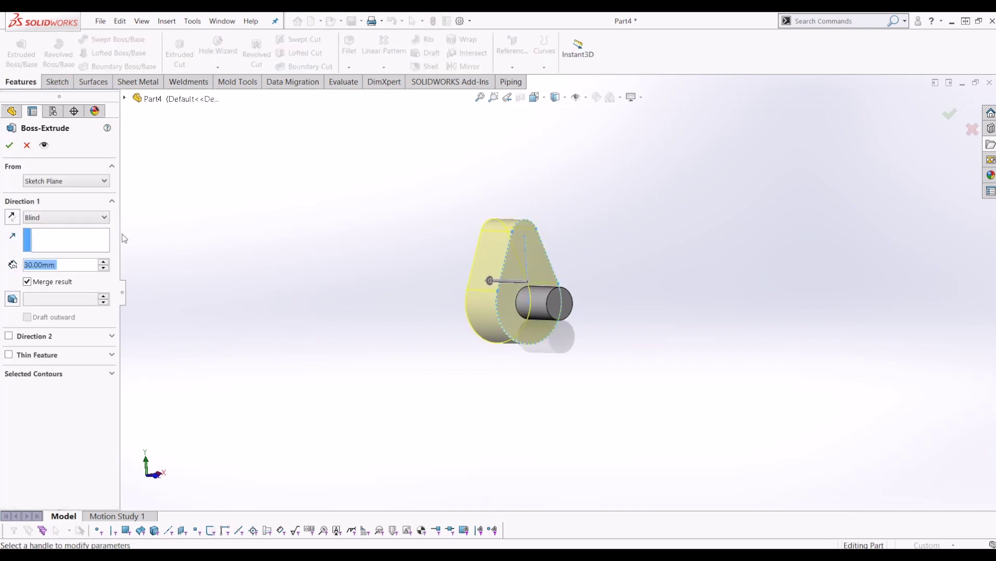
text(10)
key(Return)
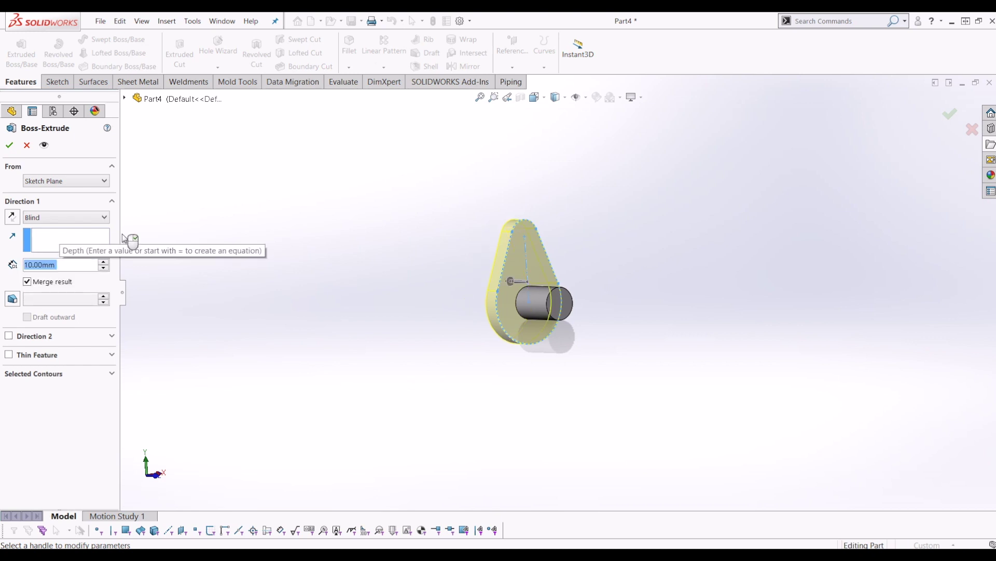
click(9, 145)
Step: Start a new sketch on the teardrop plate's flat face opposite the cylinder
middle_drag(422, 242, 528, 274)
click(529, 274)
click(56, 81)
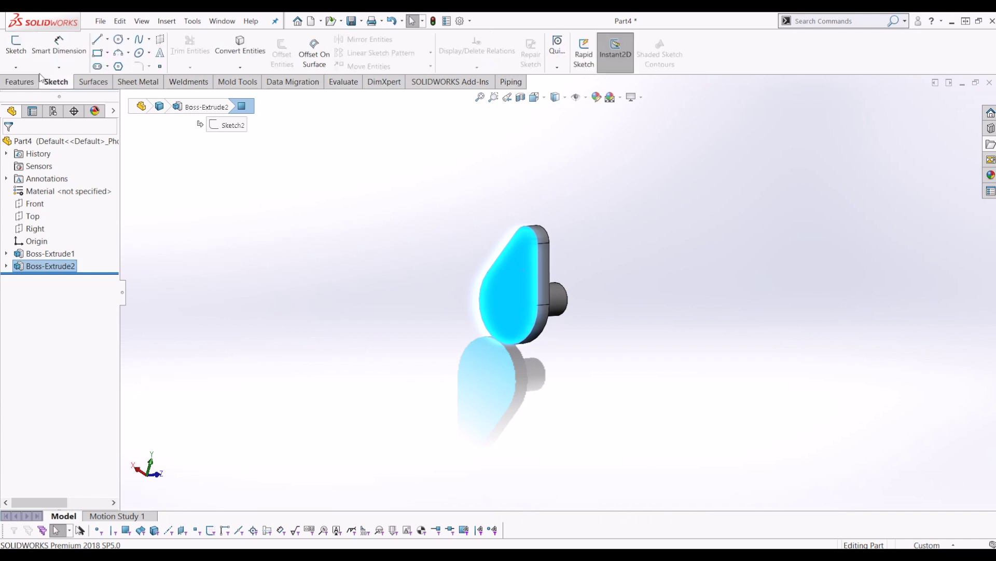
click(17, 47)
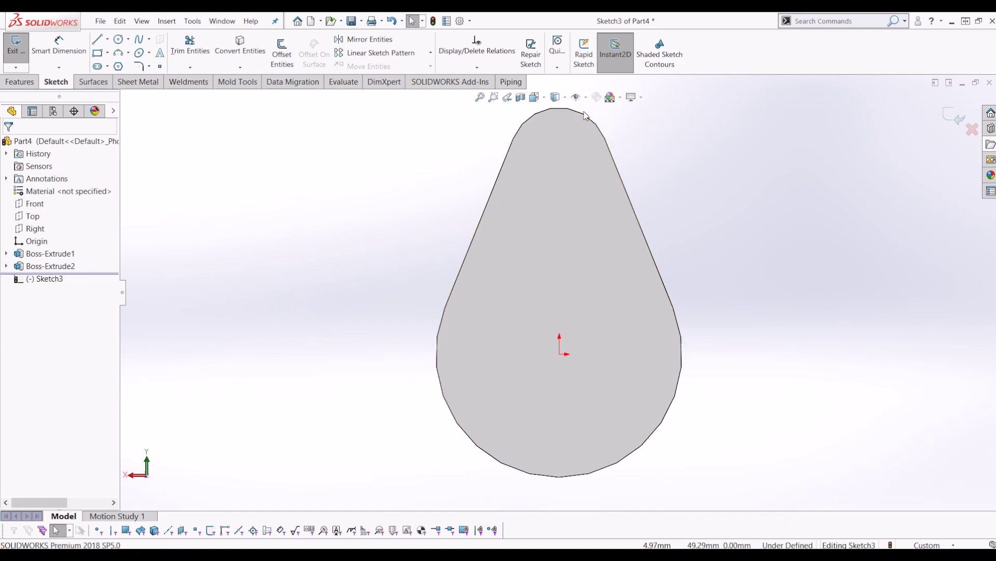
Step: Convert the arc edge at the plate's narrow end into the sketch and make it construction geometry
click(581, 115)
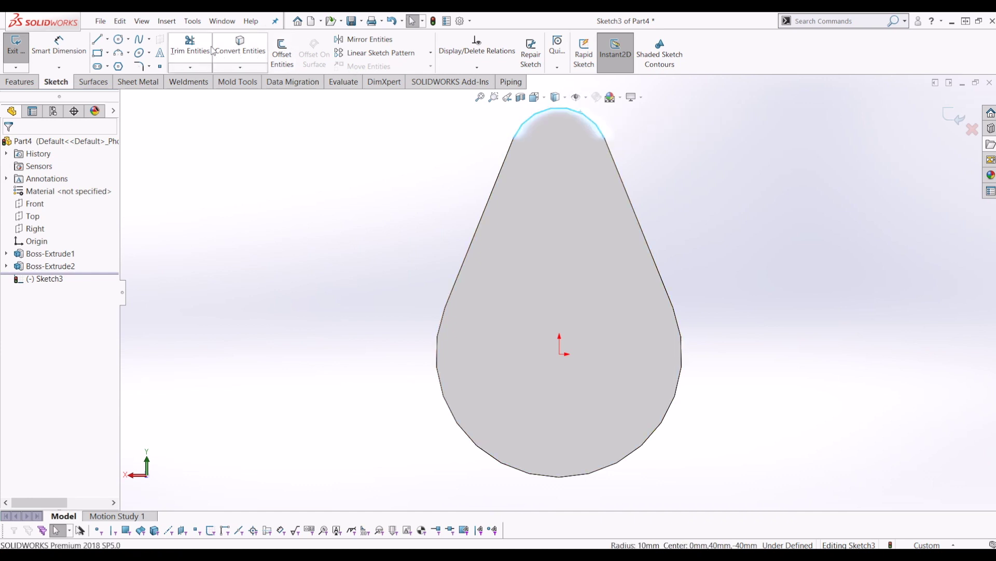
click(240, 47)
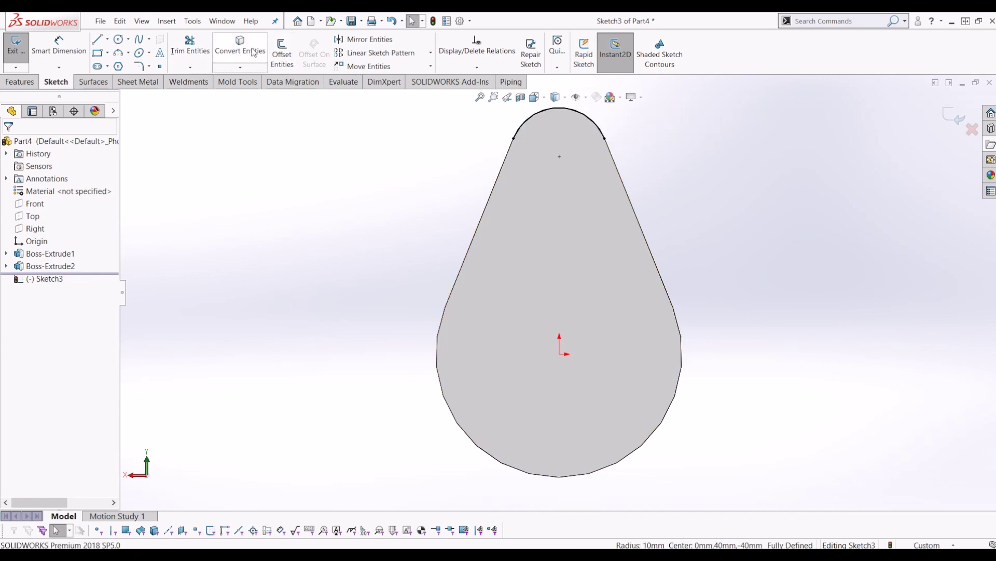
click(596, 127)
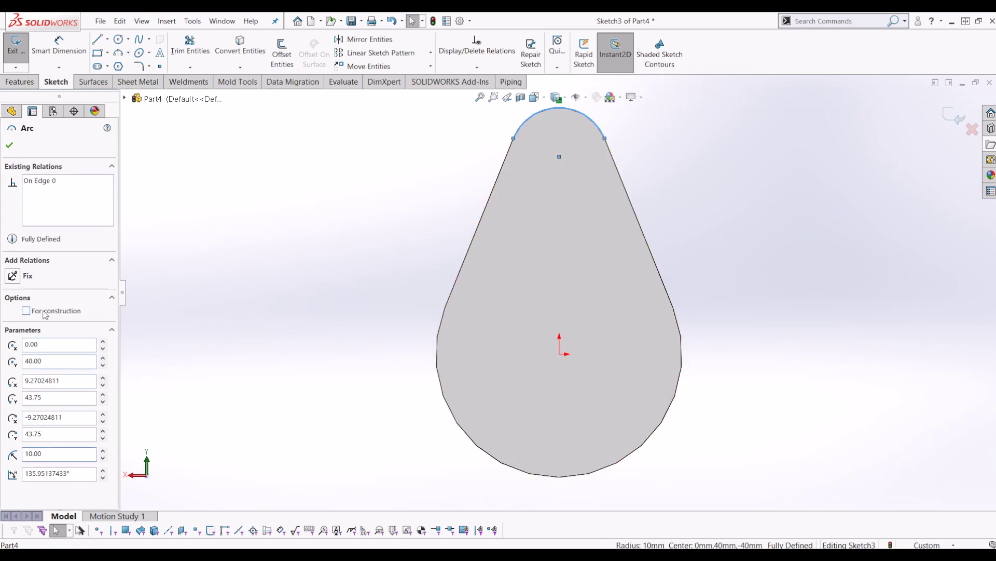
click(332, 231)
Step: Sketch a circle centred on the converted arc's centre point at the plate's narrow end
click(118, 39)
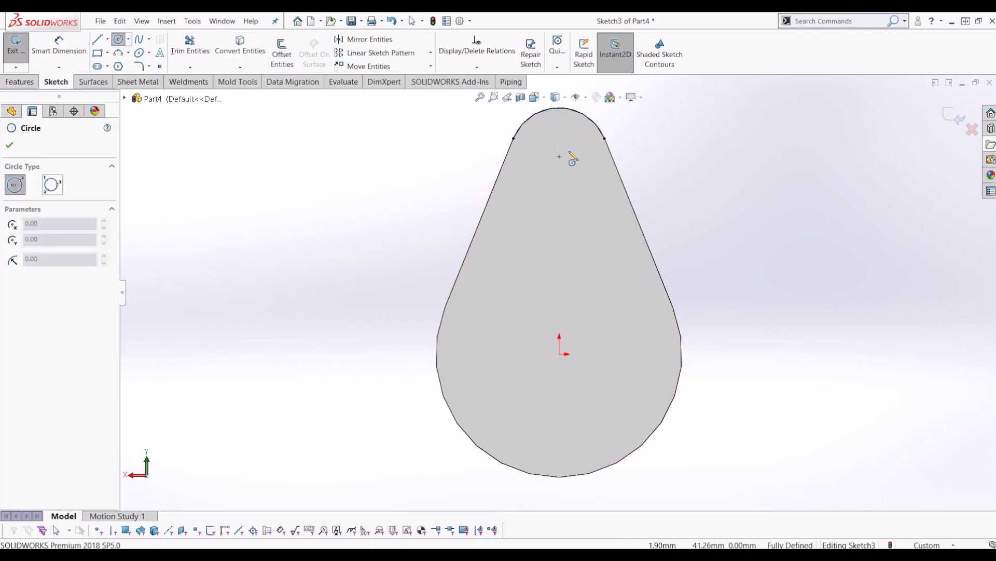
click(559, 157)
click(571, 176)
key(Escape)
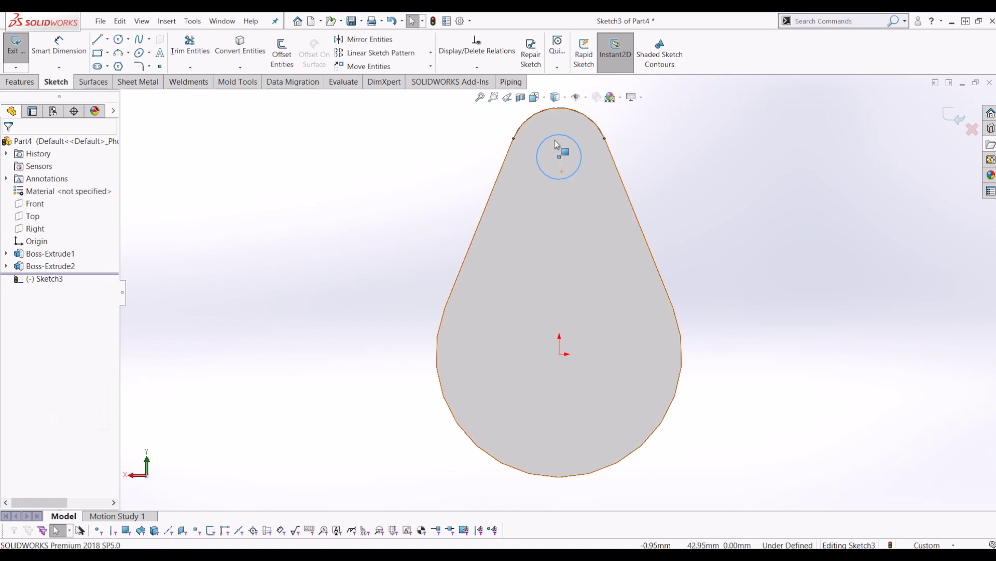
Step: Dimension the circle at the narrow end to a 15 mm diameter and exit the sketch
click(59, 45)
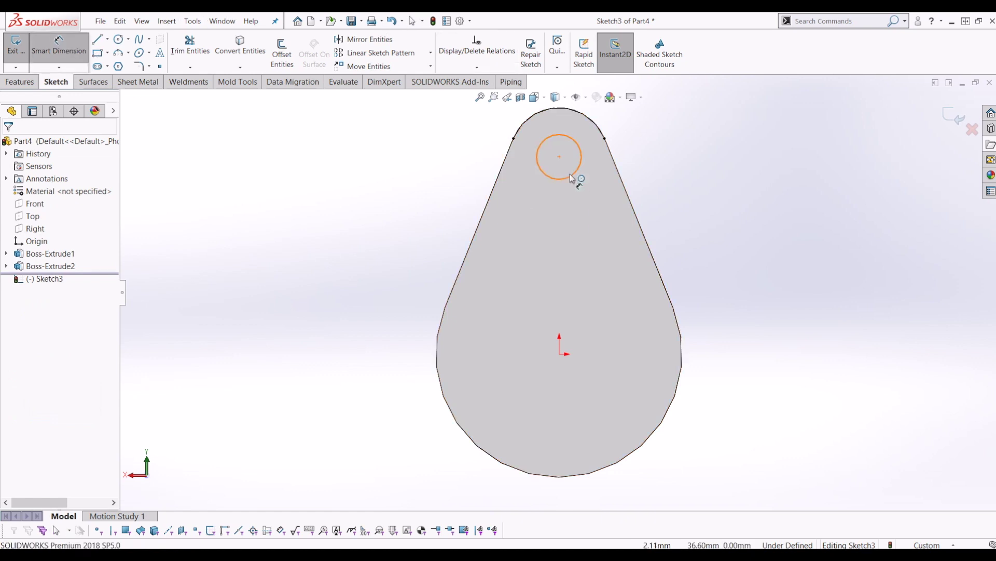
click(581, 161)
click(793, 168)
text(15)
key(Return)
key(Escape)
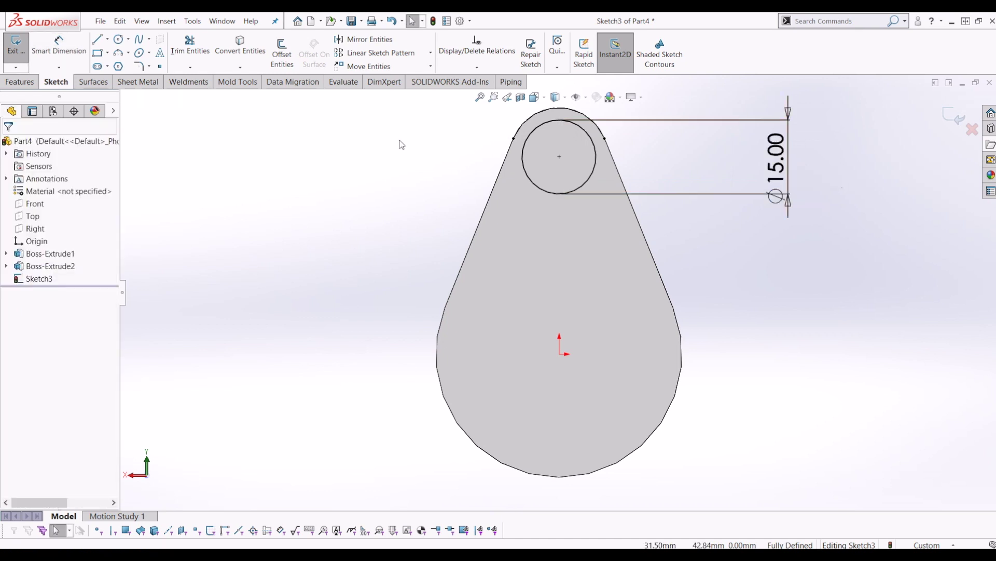
click(16, 44)
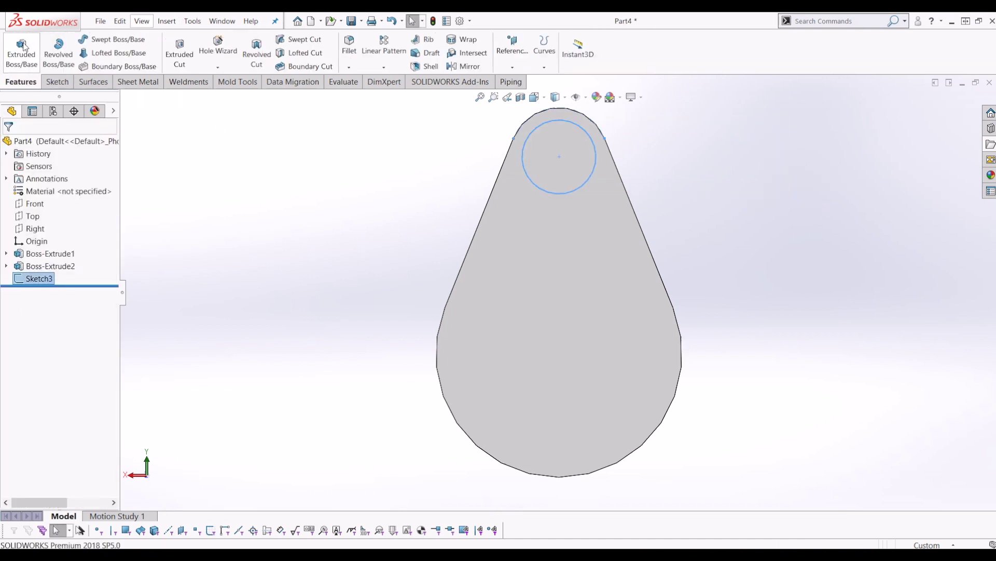
Step: Extrude the 15 mm circle outward from the plate to a blind depth of 20 mm with the result merged
click(21, 48)
text(20)
key(Return)
middle_drag(435, 252, 376, 269)
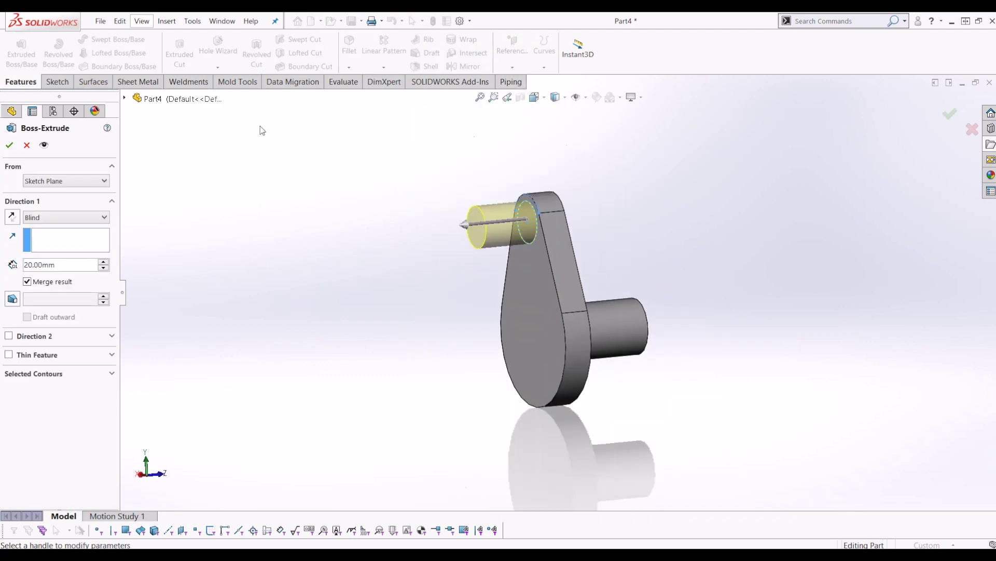
click(8, 145)
Step: Start a new sketch on the free end face of the 15 mm pin
click(539, 308)
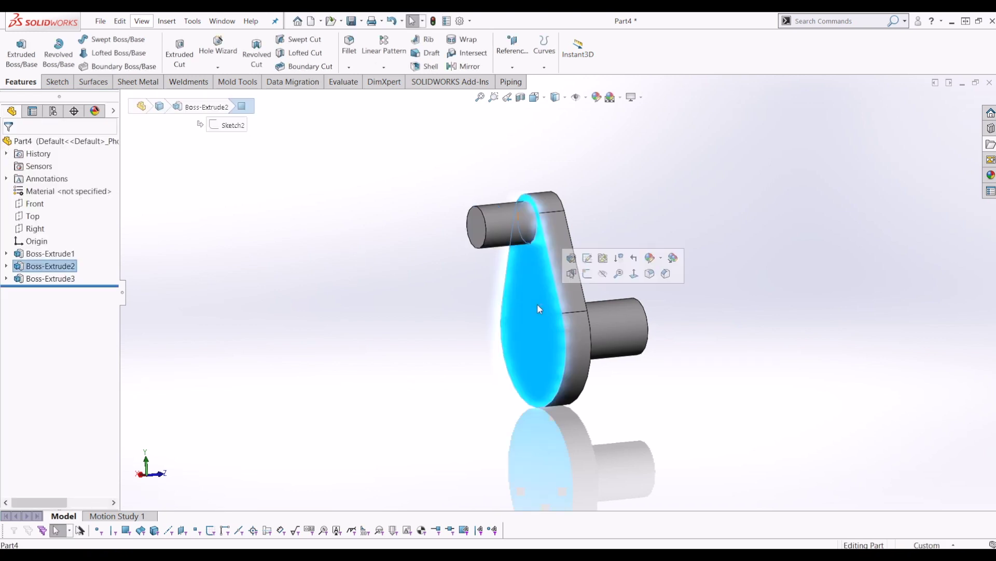
click(455, 315)
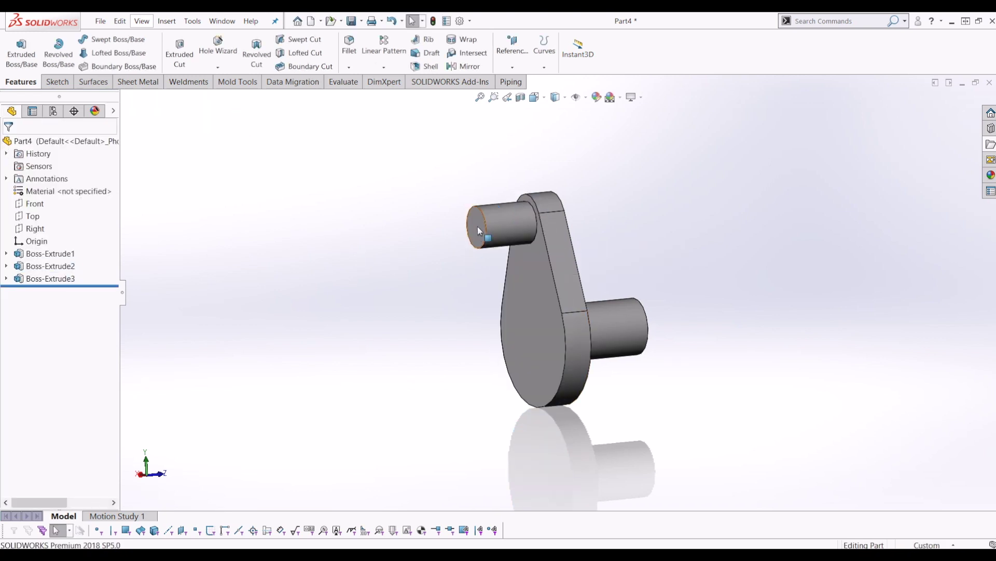
click(475, 228)
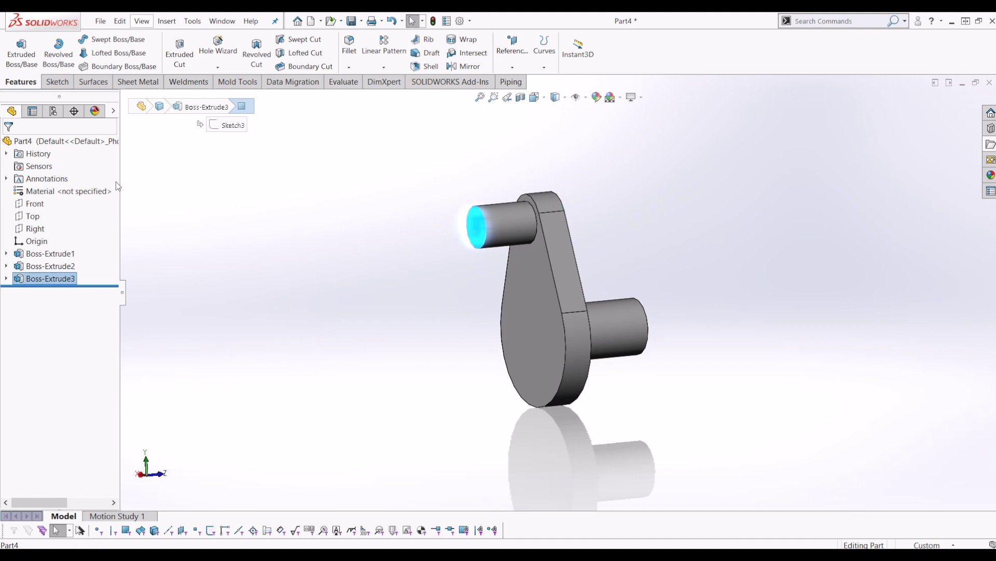
click(57, 82)
click(16, 48)
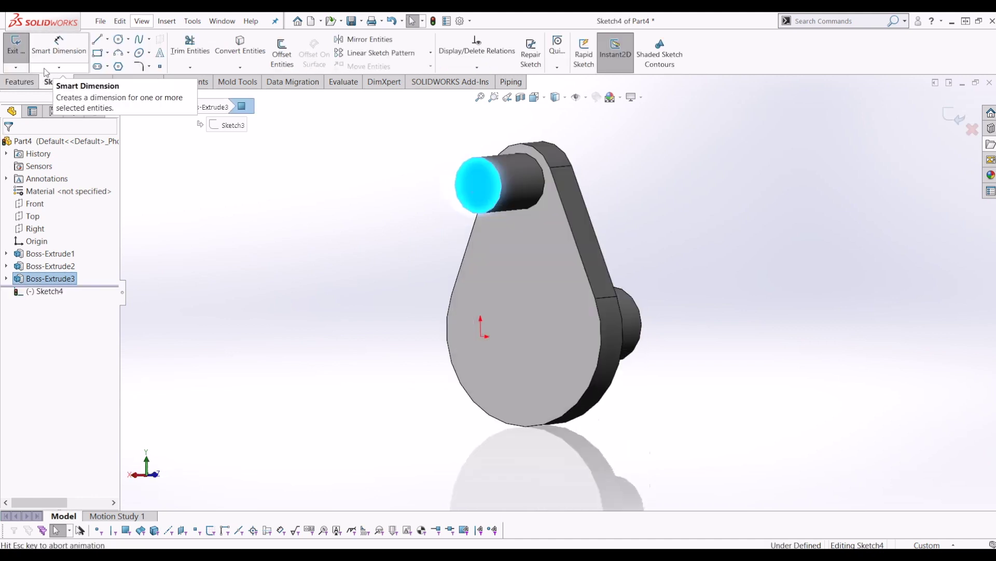
Step: Convert the teardrop plate's outline into the sketch on the pin's end face, and exit the sketch
click(261, 51)
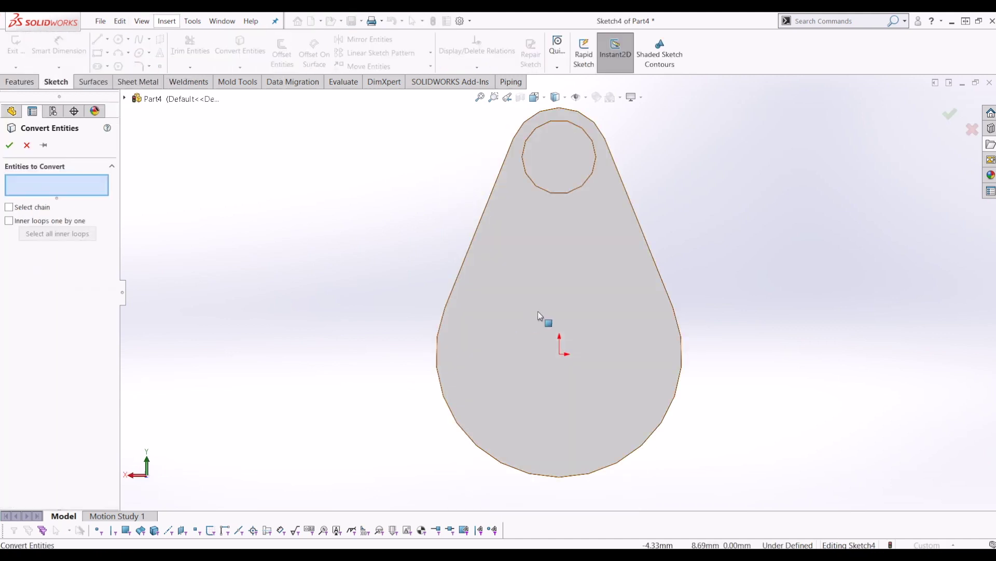
click(478, 296)
middle_drag(490, 307, 423, 292)
click(8, 148)
click(9, 146)
mouse_move(623, 244)
middle_down()
mouse_move(682, 244)
mouse_move(652, 231)
mouse_move(581, 230)
mouse_move(486, 257)
middle_up()
click(15, 47)
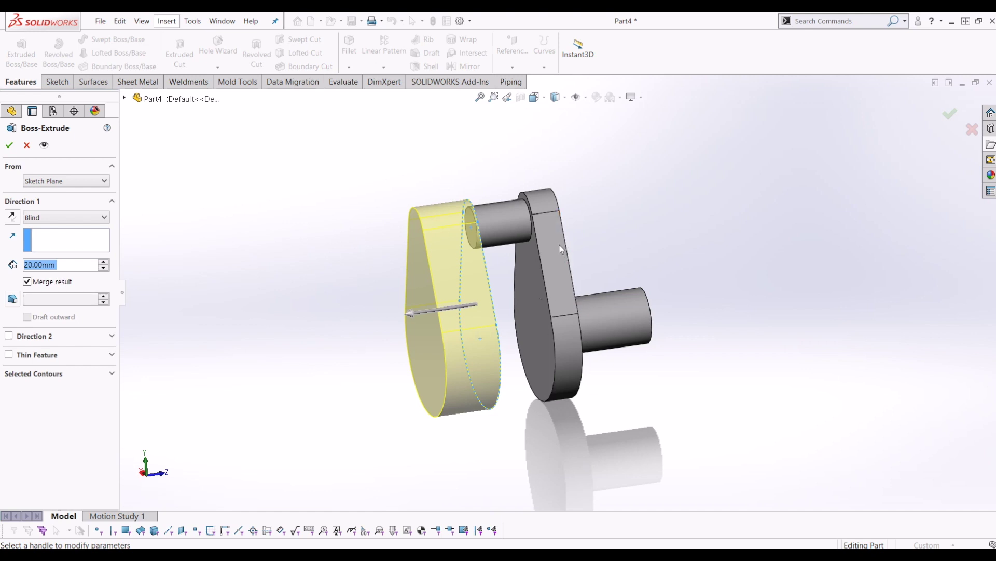
Step: Extrude the converted teardrop outline away from the pin to a blind depth of 10 mm, merged with the part
text(10)
key(Return)
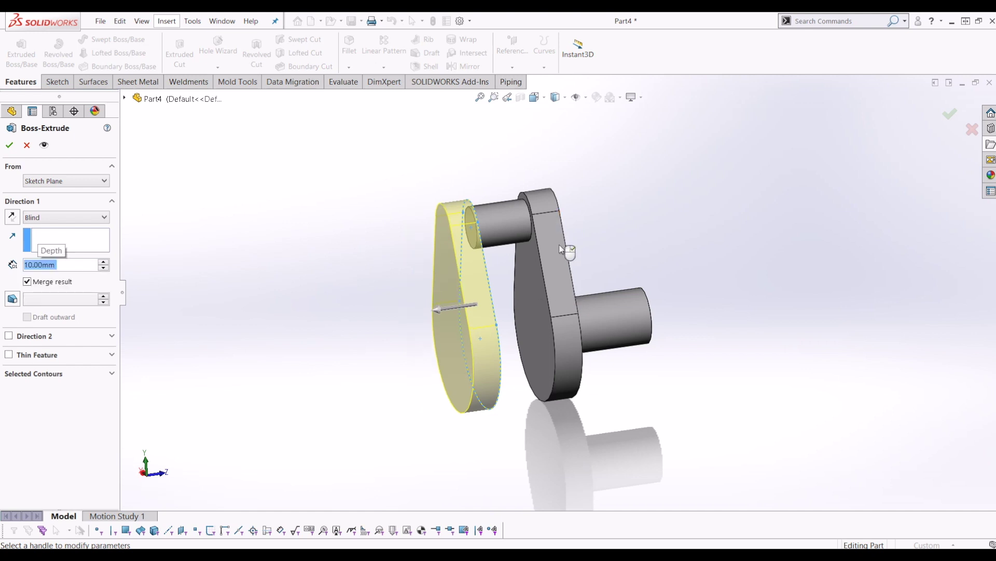
middle_drag(352, 302, 278, 246)
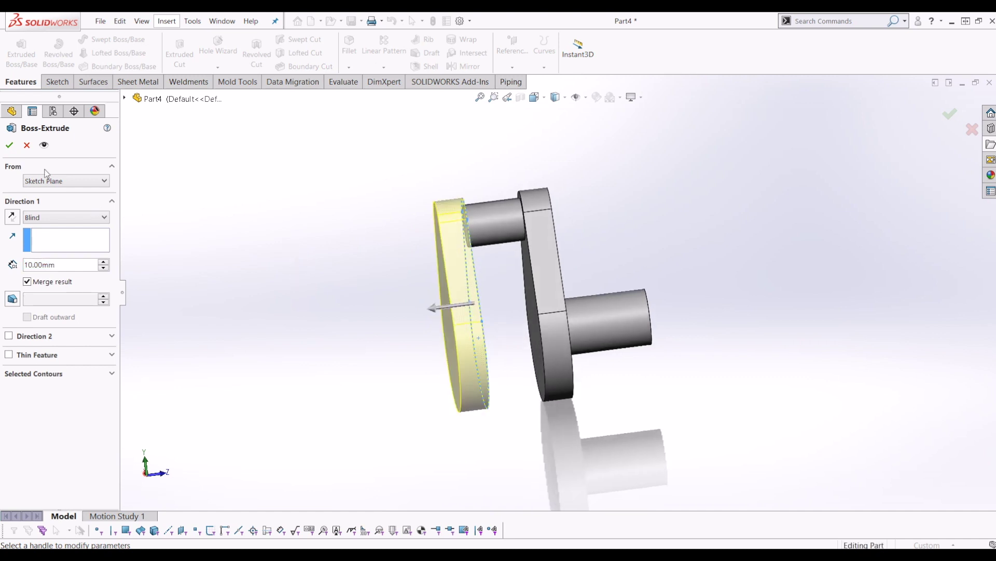
click(11, 146)
Step: Start a new sketch on the outer flat face of the second teardrop plate
middle_drag(413, 334, 631, 375)
click(605, 322)
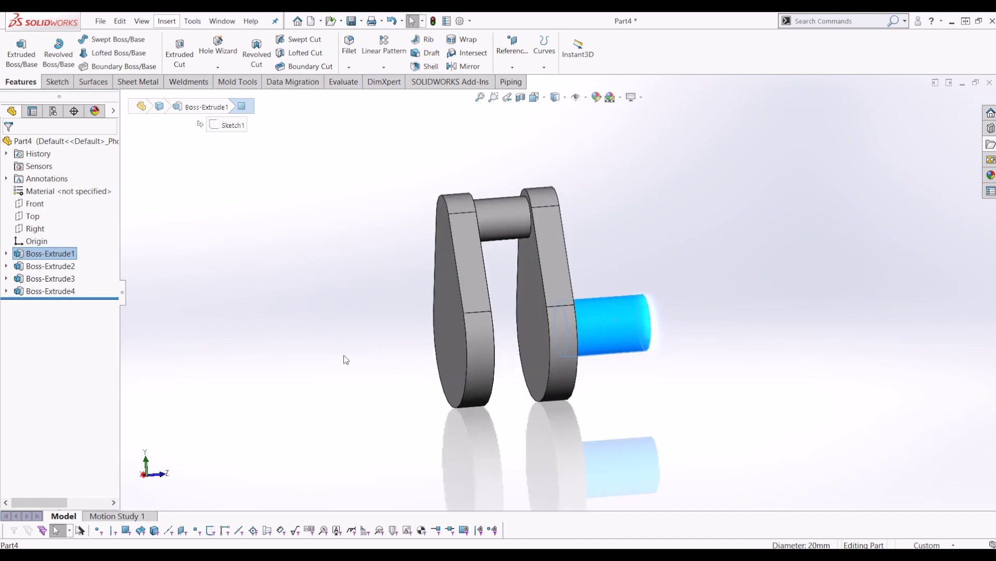
middle_drag(347, 360, 436, 356)
click(436, 356)
click(57, 81)
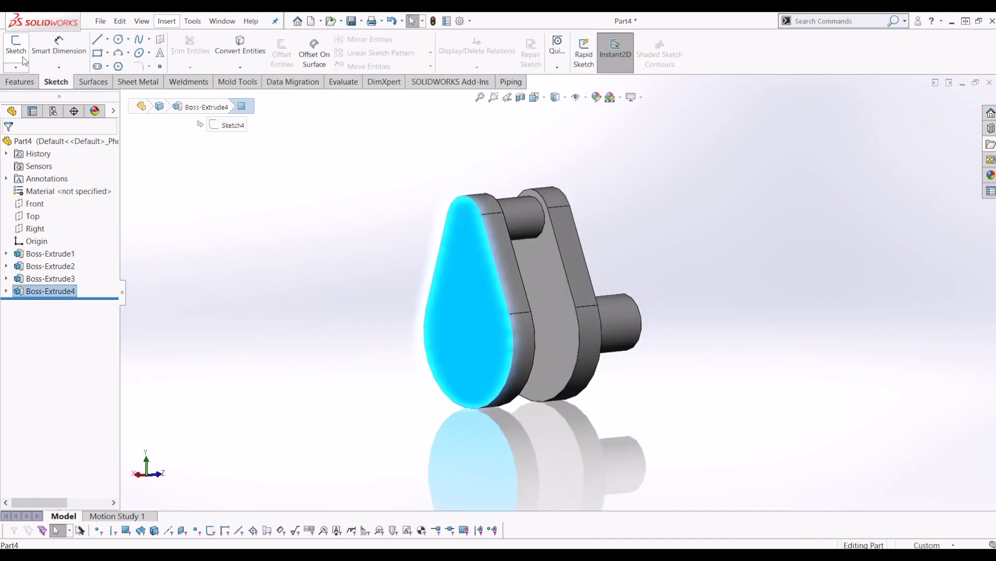
click(19, 49)
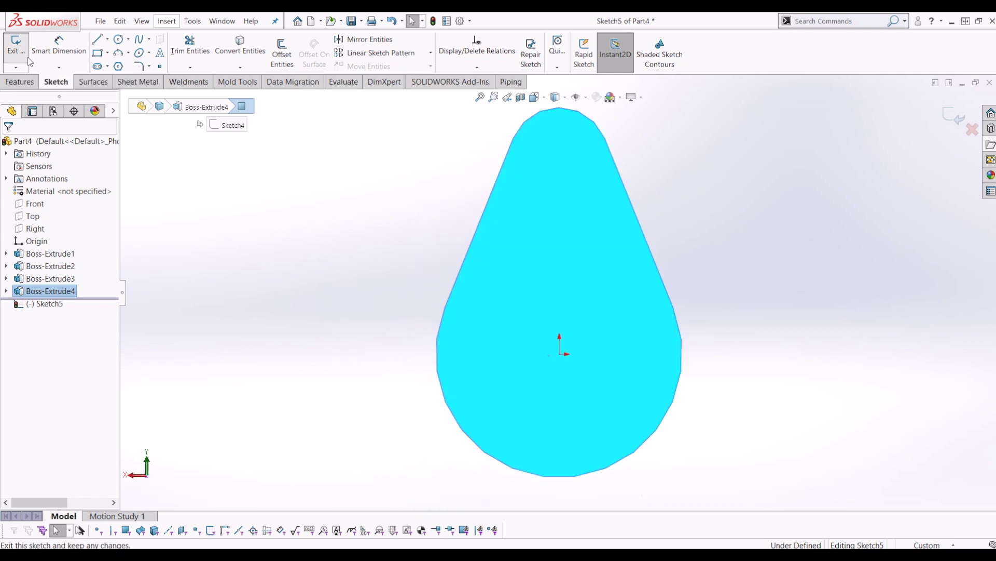
Step: Sketch a circle about 9.5 mm in diameter centred on the origin of the second plate's outer face
scroll(575, 488, up, 2)
click(745, 414)
click(561, 335)
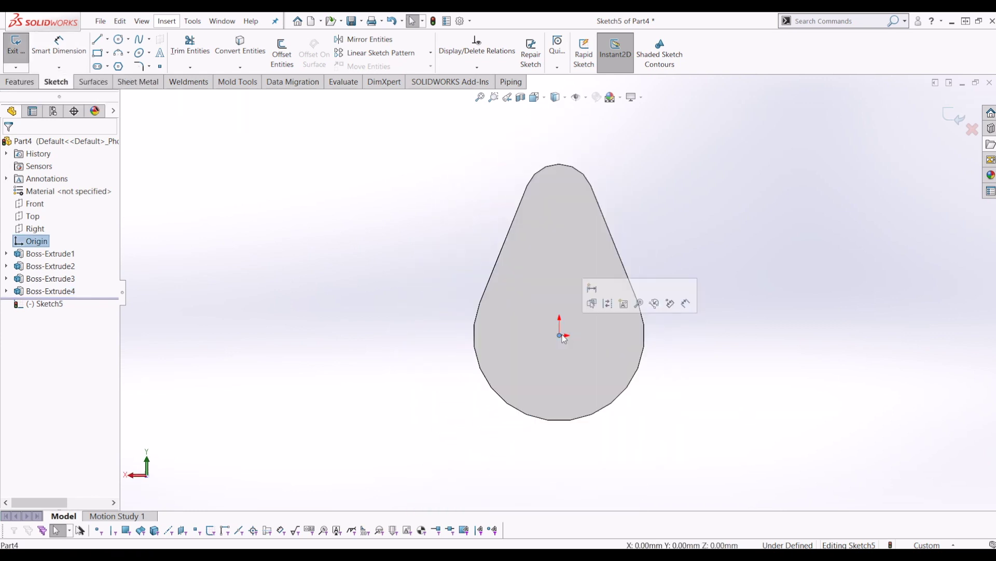
click(119, 39)
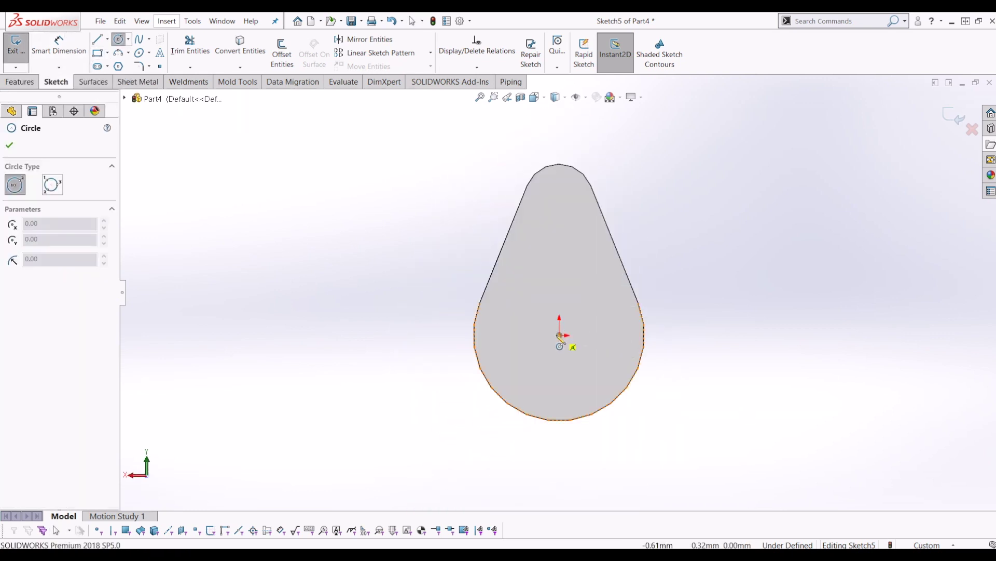
drag(560, 335, 570, 346)
key(Escape)
Step: Set the origin-centred circle's diameter to 20 mm and exit the sketch
click(59, 46)
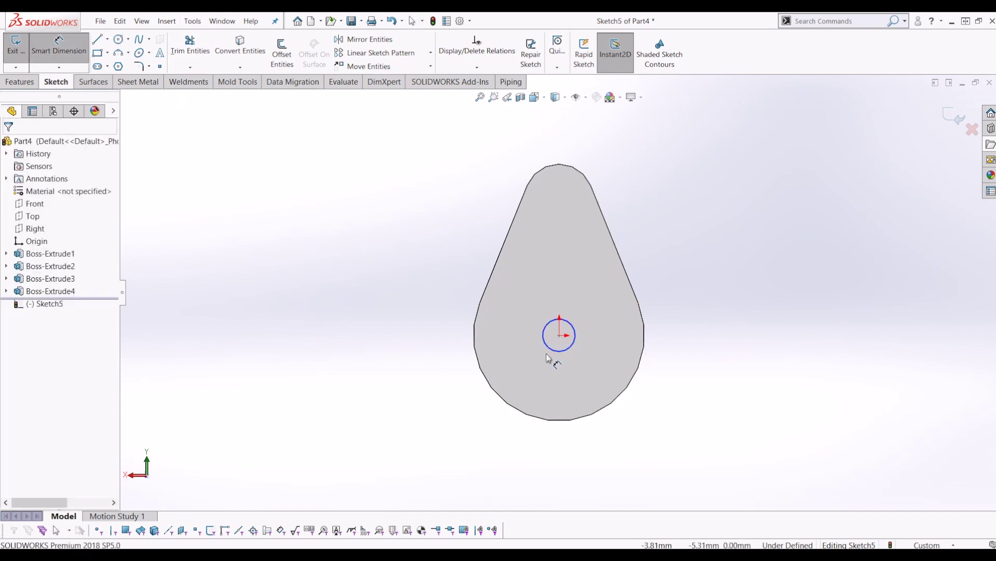
click(572, 346)
click(698, 306)
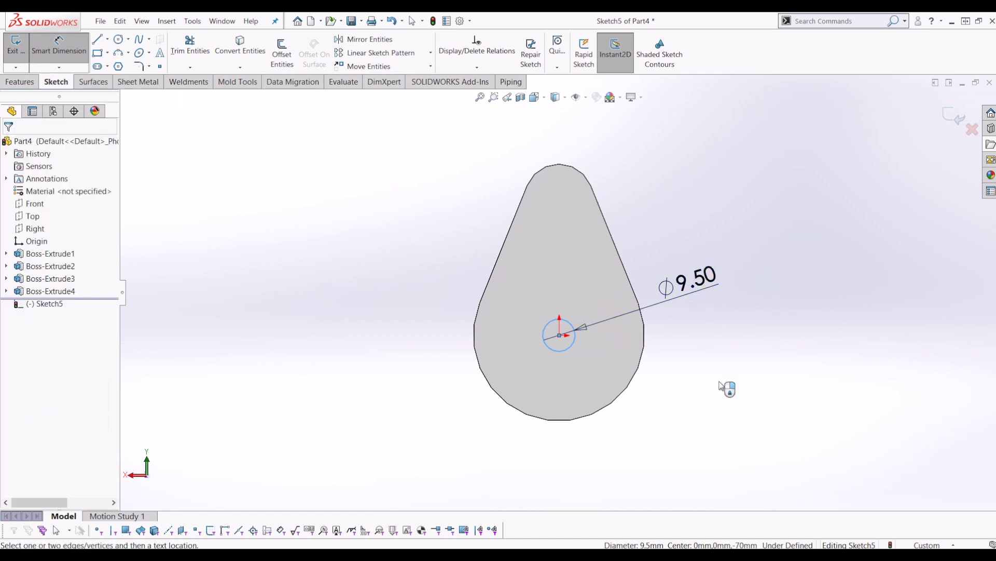
text(20)
key(Return)
key(Escape)
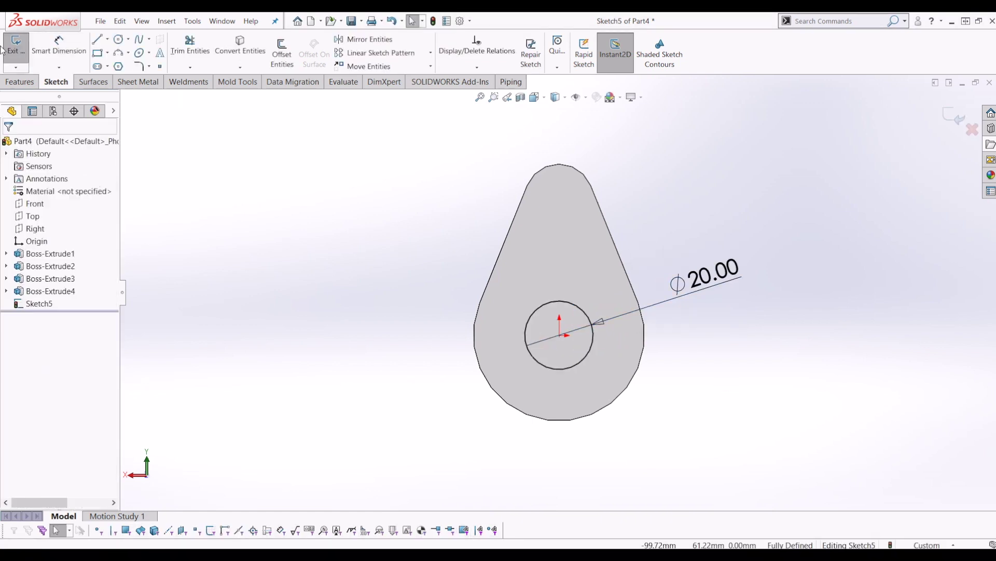
click(15, 45)
Step: Extrude the 20 mm circle outward from the second plate to a blind depth of 30 mm, merged with the part
click(21, 52)
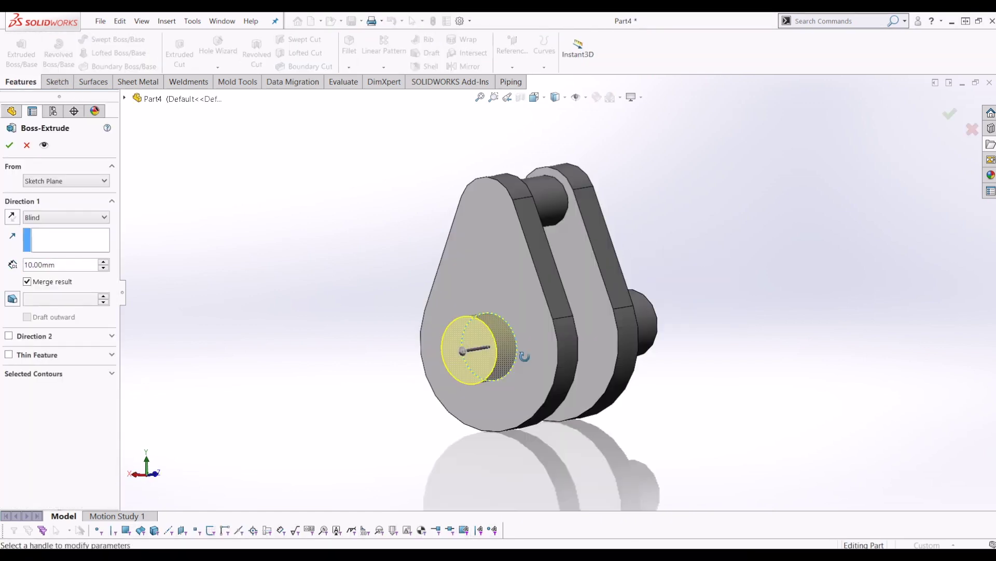
text(30)
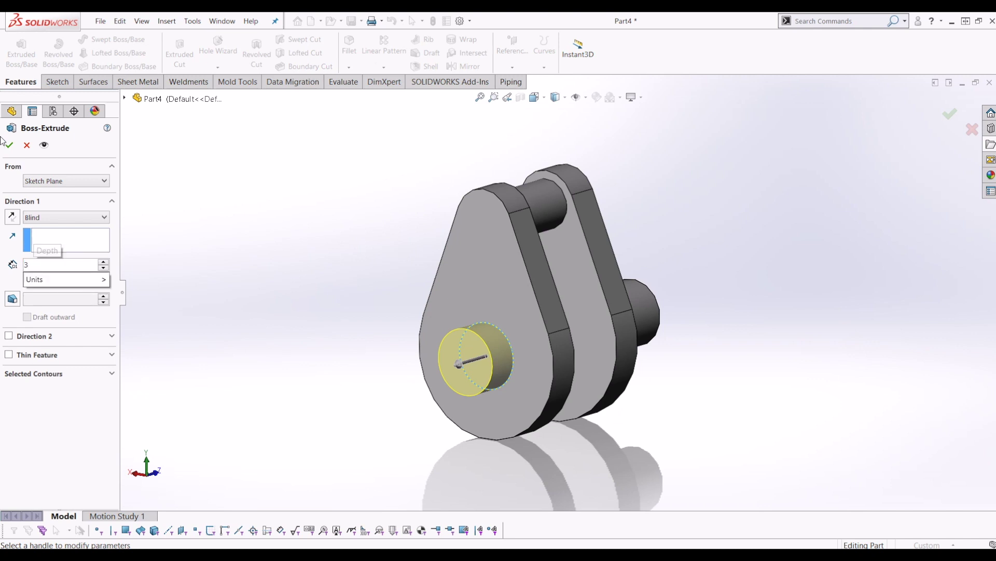
key(Return)
click(8, 147)
Step: Measure the distance between the outer end faces of the two 20 mm shaft cylinders
scroll(467, 379, up, 3)
middle_drag(550, 363, 675, 376)
click(670, 374)
click(456, 343)
middle_drag(457, 343, 642, 307)
ctrl+click(642, 306)
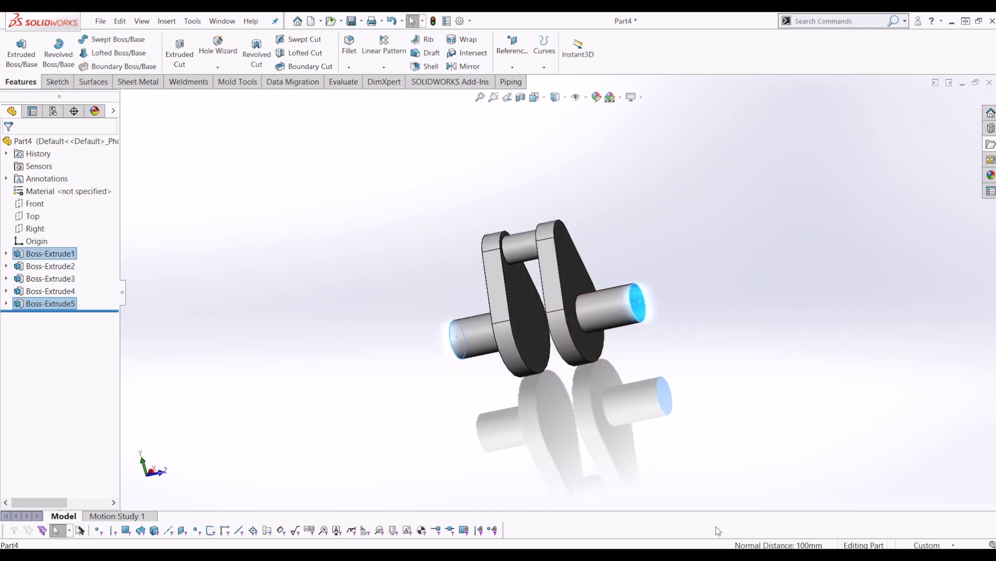
click(344, 82)
click(73, 59)
middle_drag(532, 324, 642, 324)
click(641, 240)
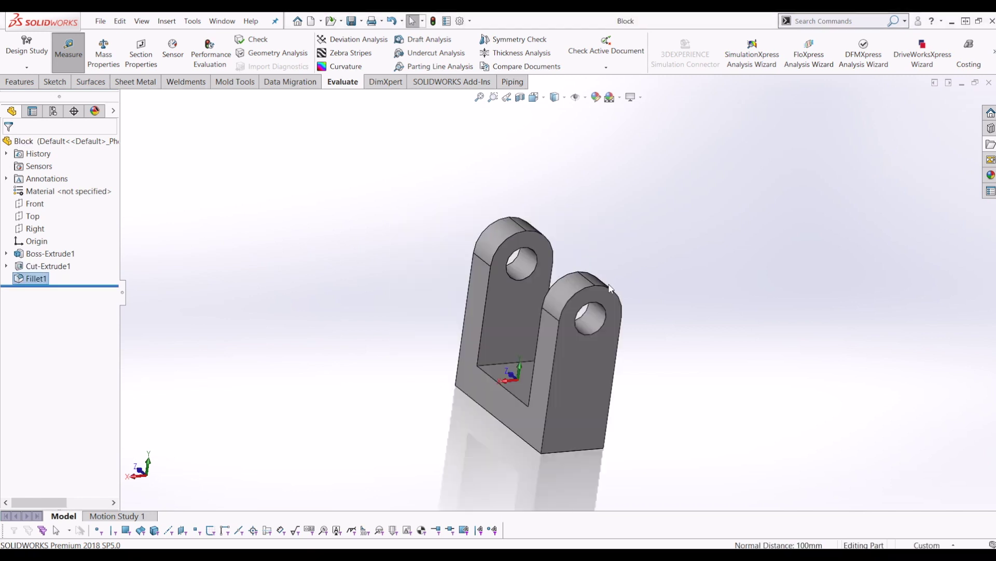
Step: Inspect the holes of the Block part, return to the two-plate part and leave the Measure tool
middle_drag(493, 249, 399, 247)
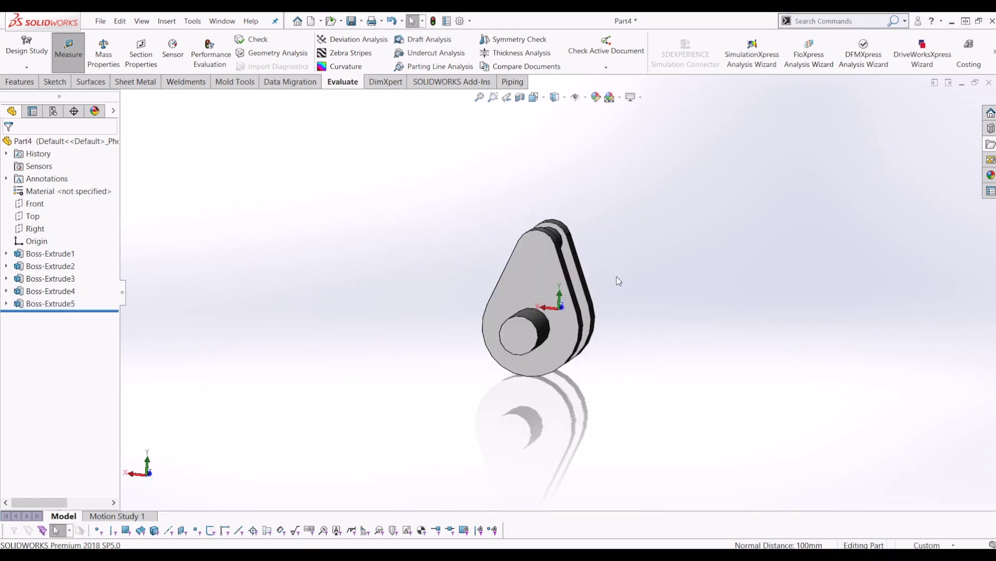
drag(617, 276, 715, 273)
middle_drag(716, 273, 428, 296)
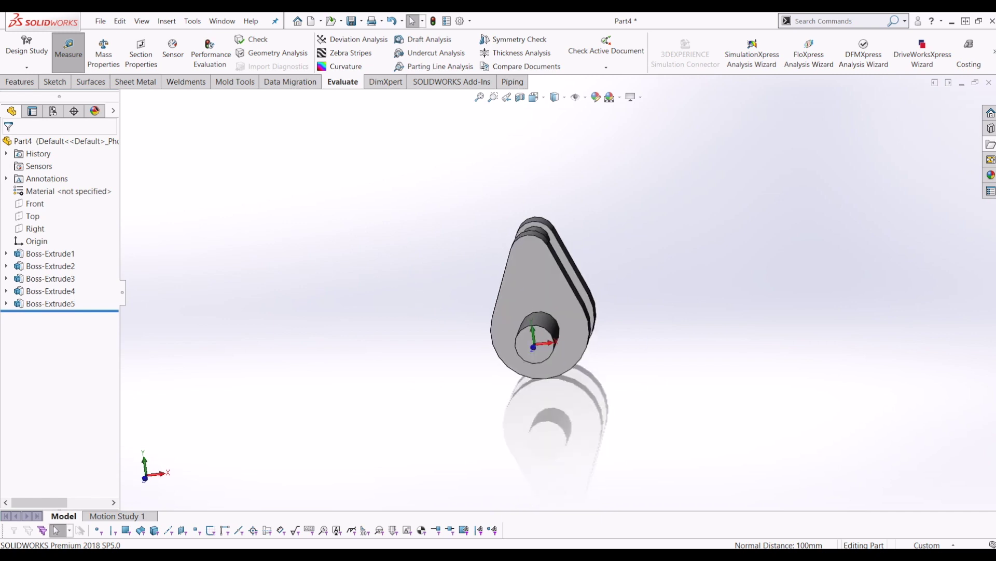
key(Escape)
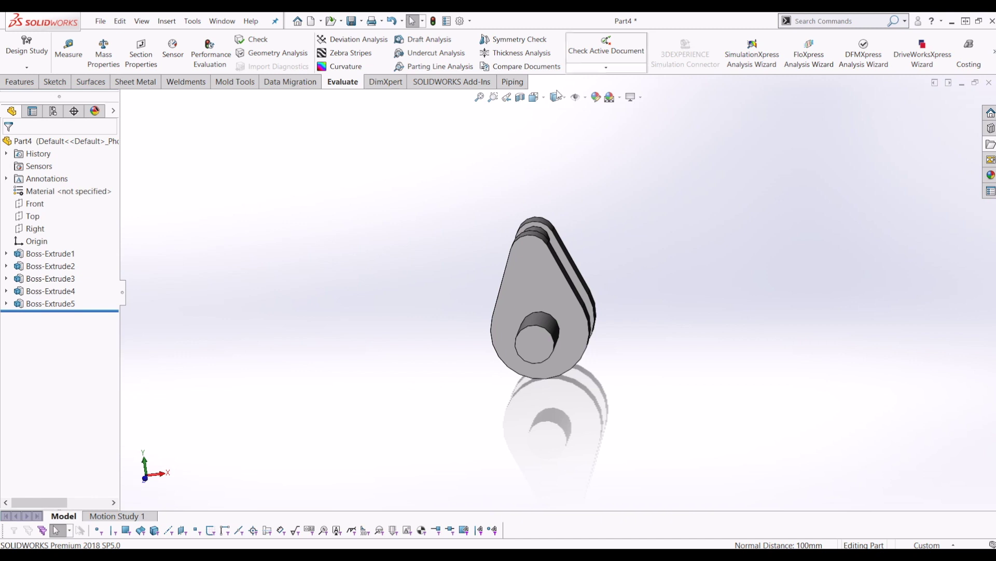
Step: Save the two-plate part as Crank in the Upload folder
key(ctrl+s)
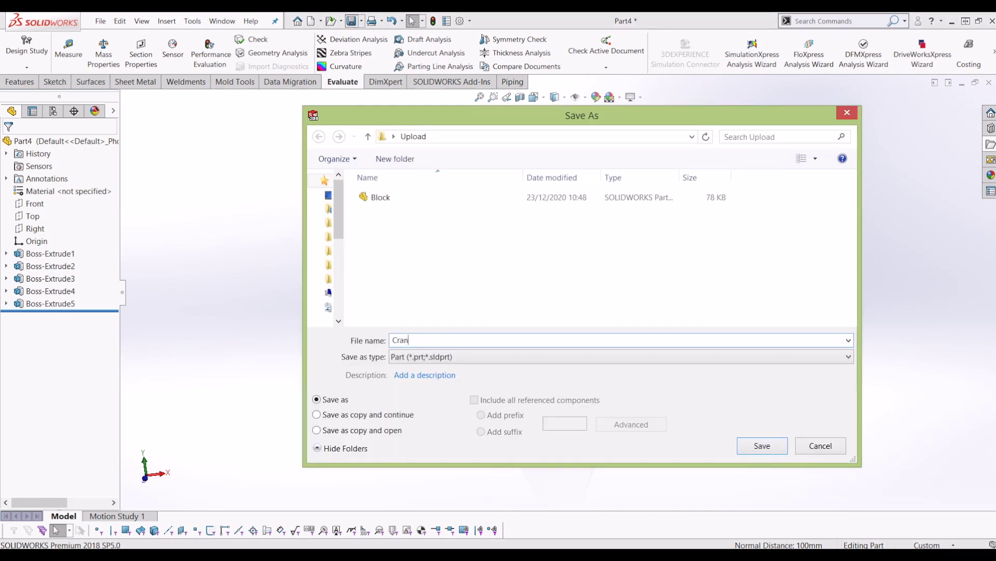
click(773, 450)
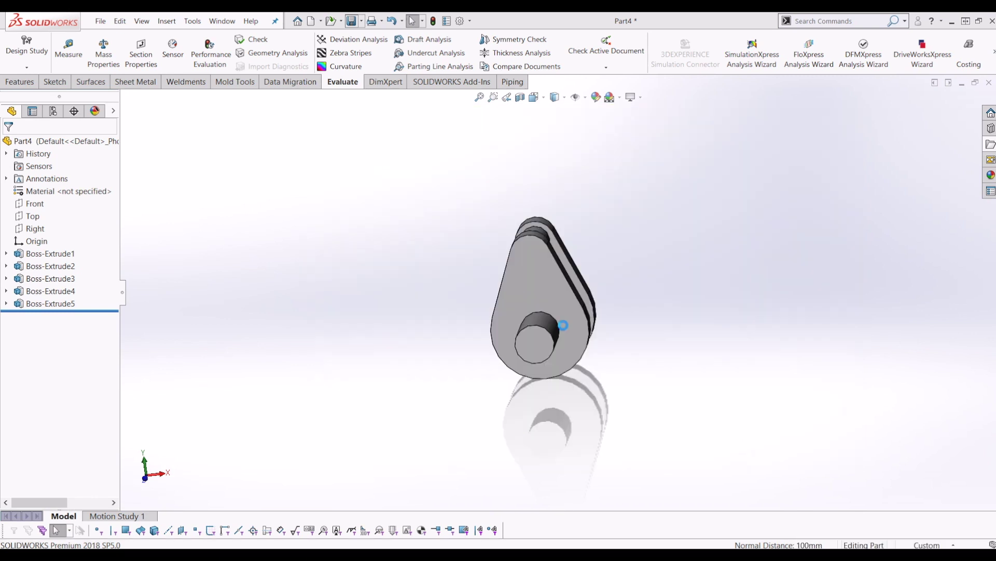
middle_drag(509, 271, 436, 143)
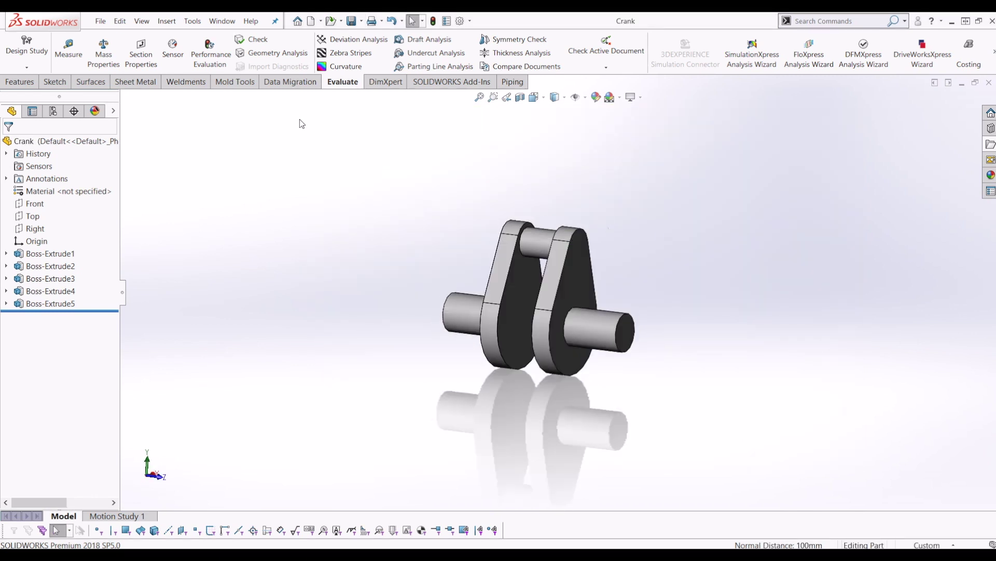
Step: Create a new part and start a sketch on the Front plane
click(311, 21)
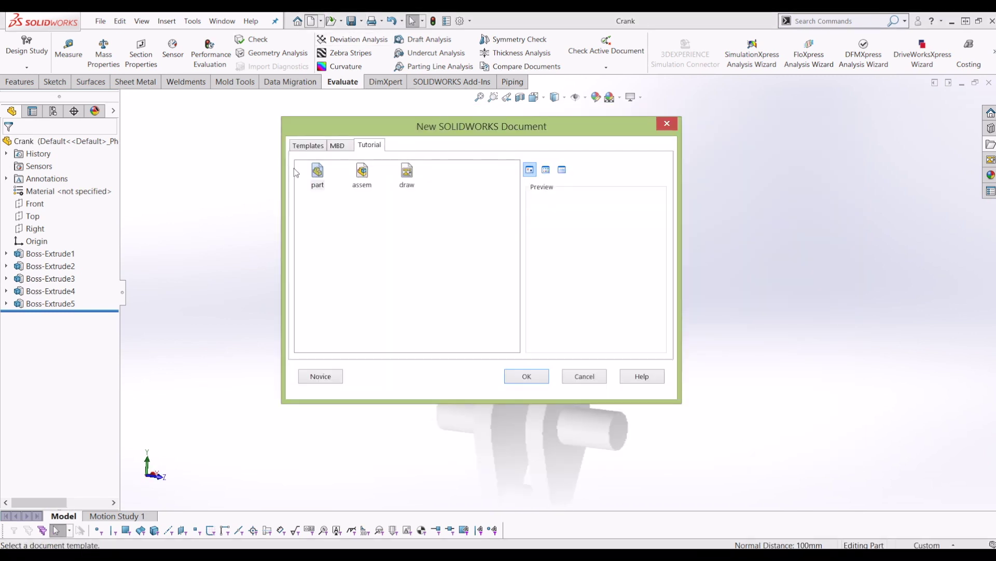
click(526, 376)
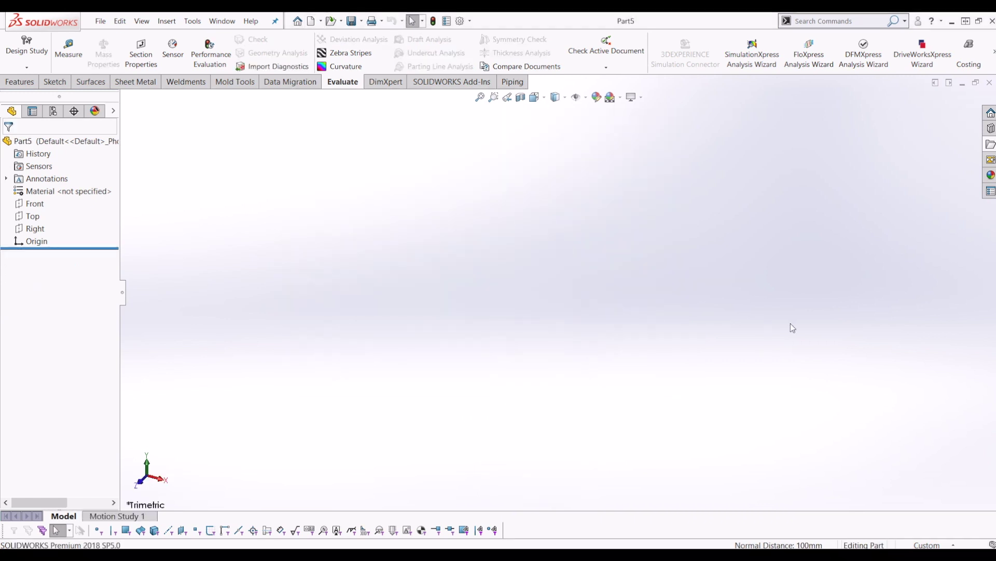
click(54, 82)
click(28, 50)
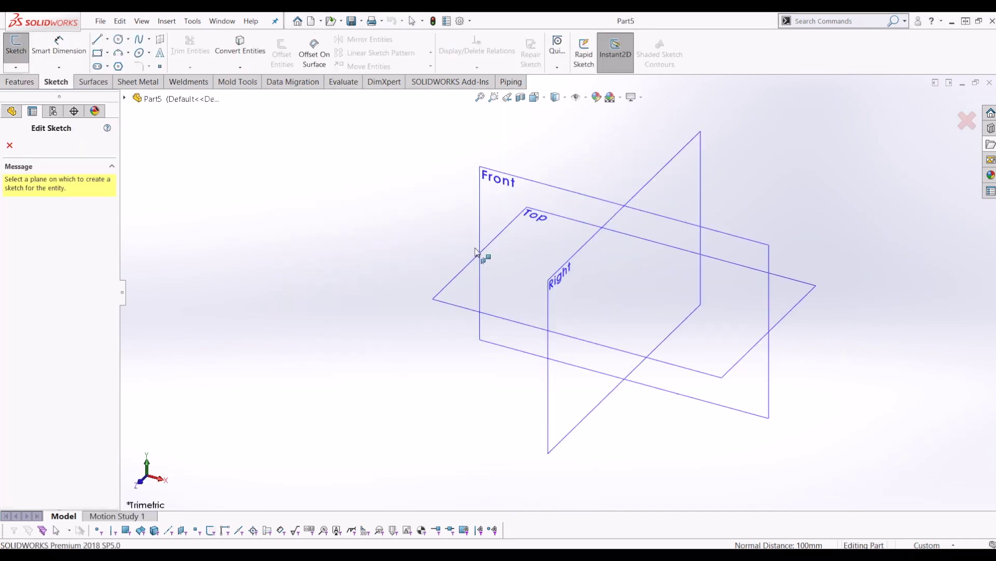
click(517, 203)
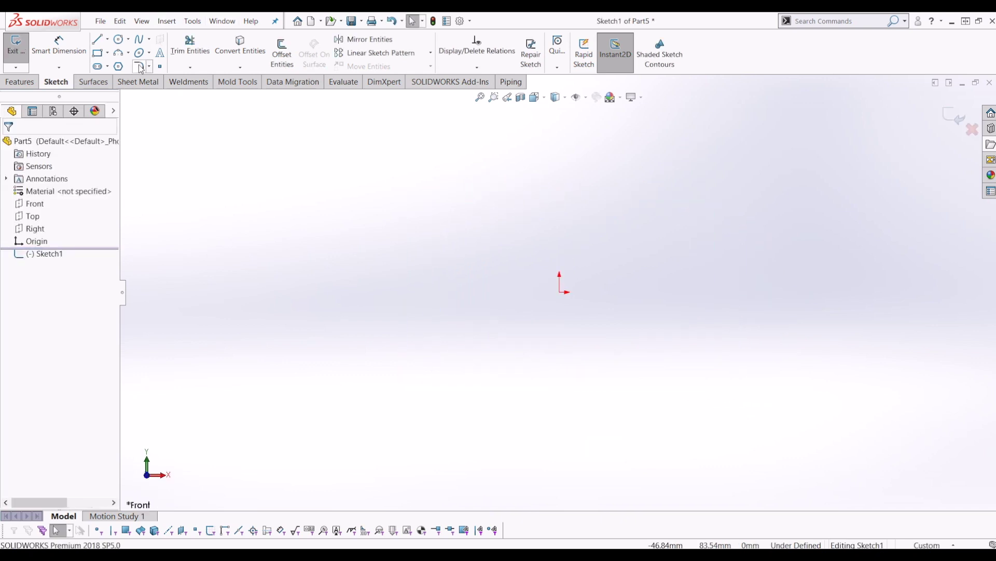
Step: Sketch a horizontal straight slot starting at the origin, about 76 mm between centres and about 28 mm wide
click(98, 67)
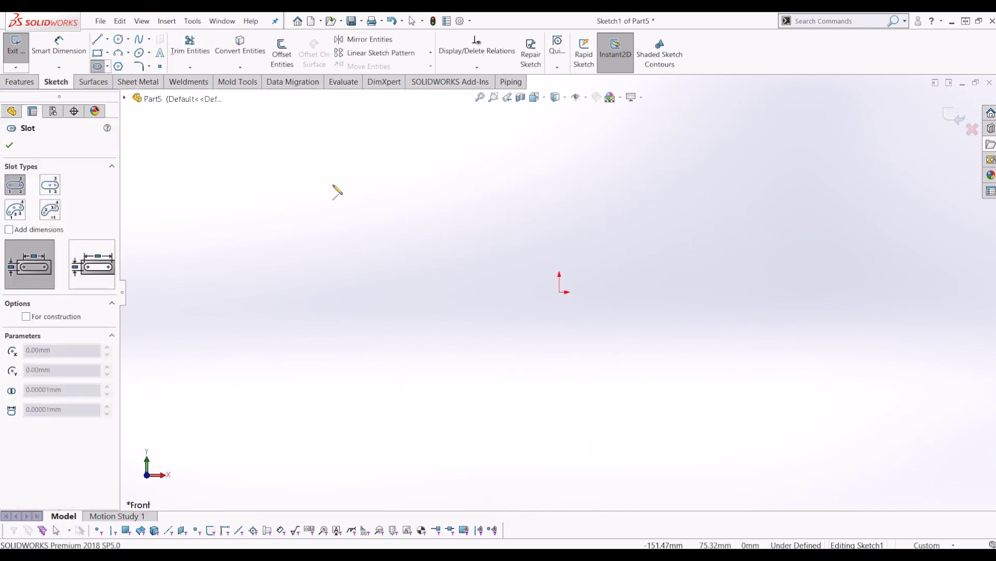
click(560, 292)
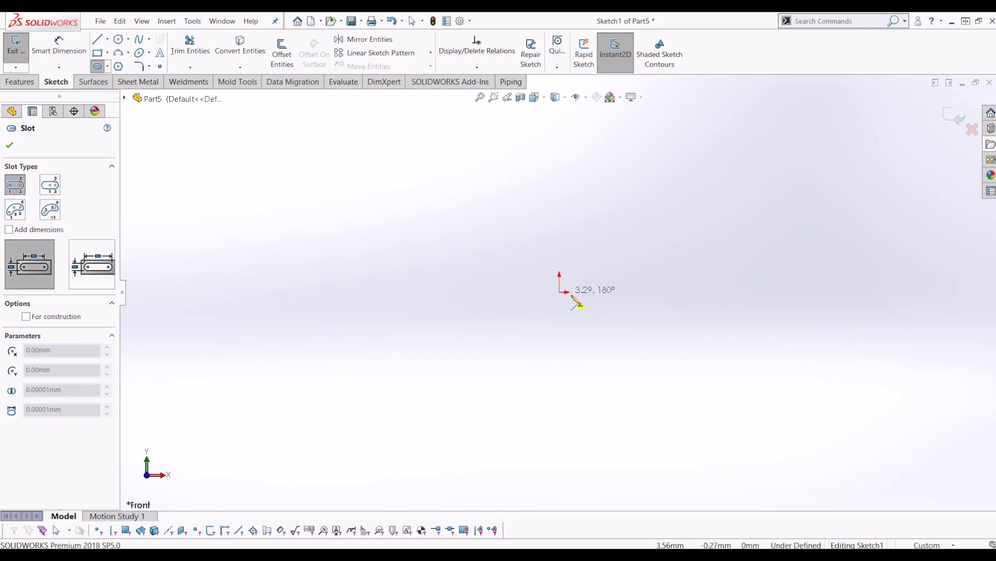
click(704, 292)
click(703, 299)
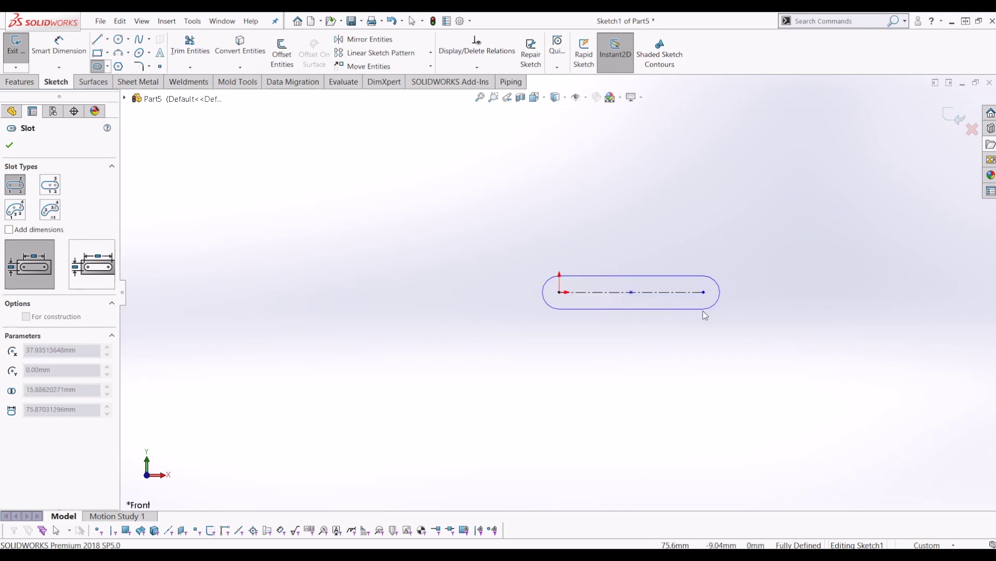
click(702, 319)
key(Escape)
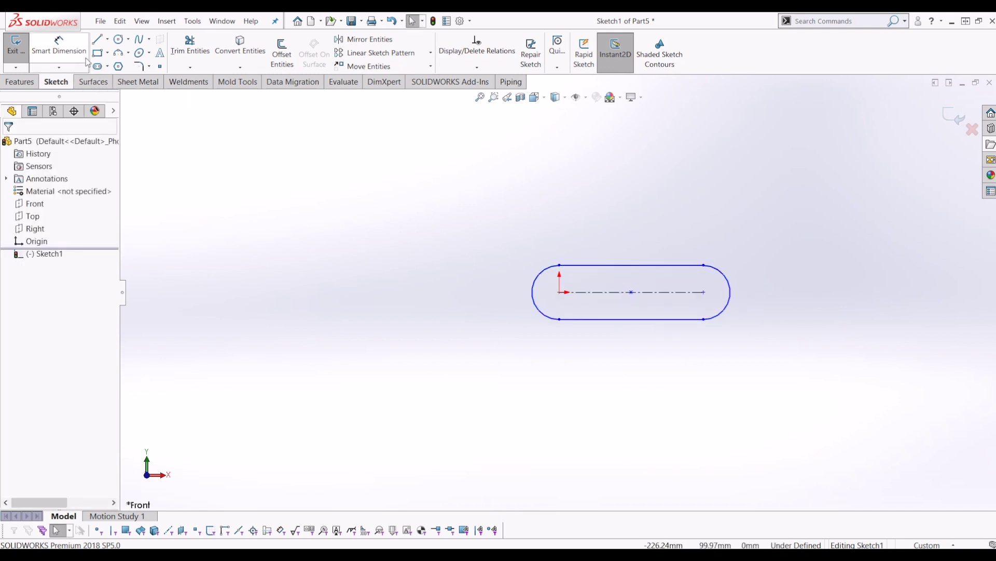
Step: Dimension the slot's width between its two straight edges as 4 mm
click(45, 49)
click(655, 266)
click(638, 319)
click(473, 296)
text(4)
key(Return)
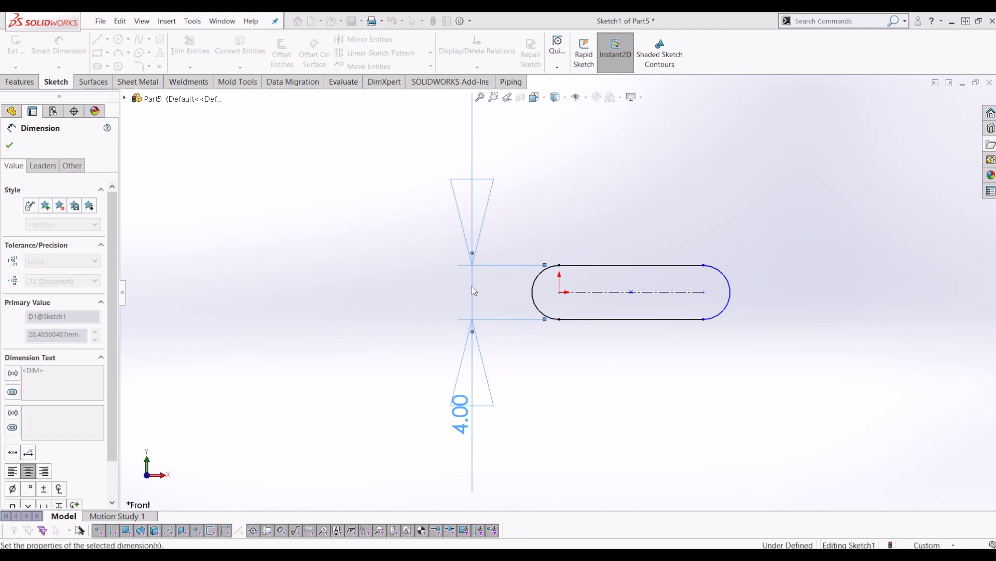
Step: Correct the slot's width dimension to 40 mm
double_click(455, 293)
text(40)
key(Return)
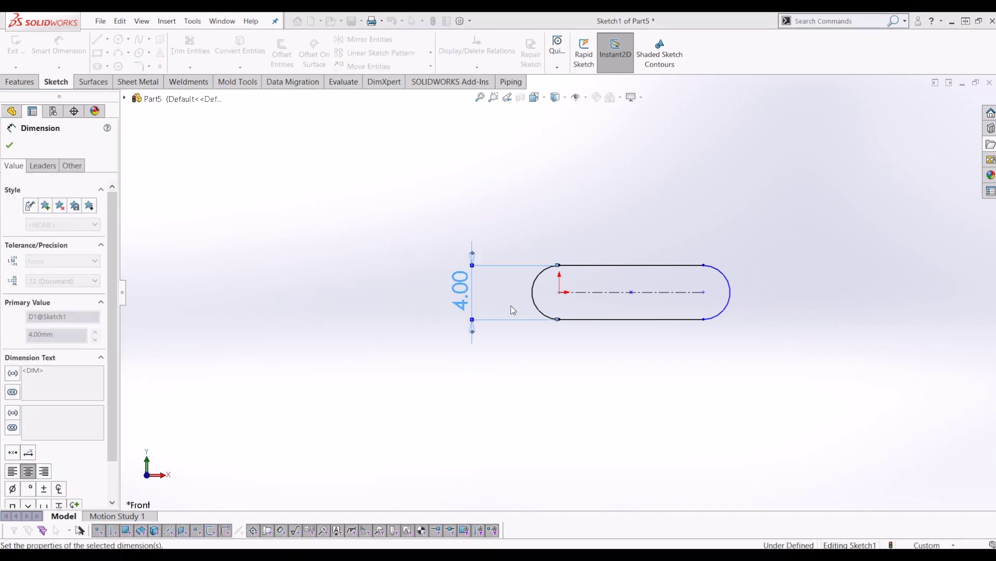
scroll(512, 307, up, 6)
key(Escape)
drag(611, 205, 903, 258)
scroll(765, 356, up, 5)
click(764, 356)
drag(525, 287, 389, 275)
right_drag(454, 252, 456, 220)
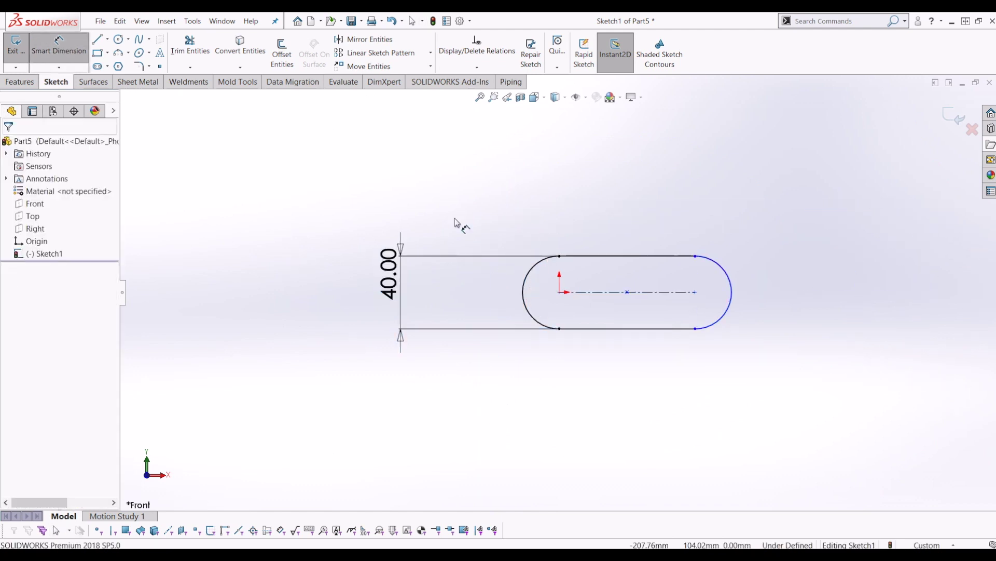
Step: Dimension the slot's centre-to-centre length as 80 mm
click(632, 293)
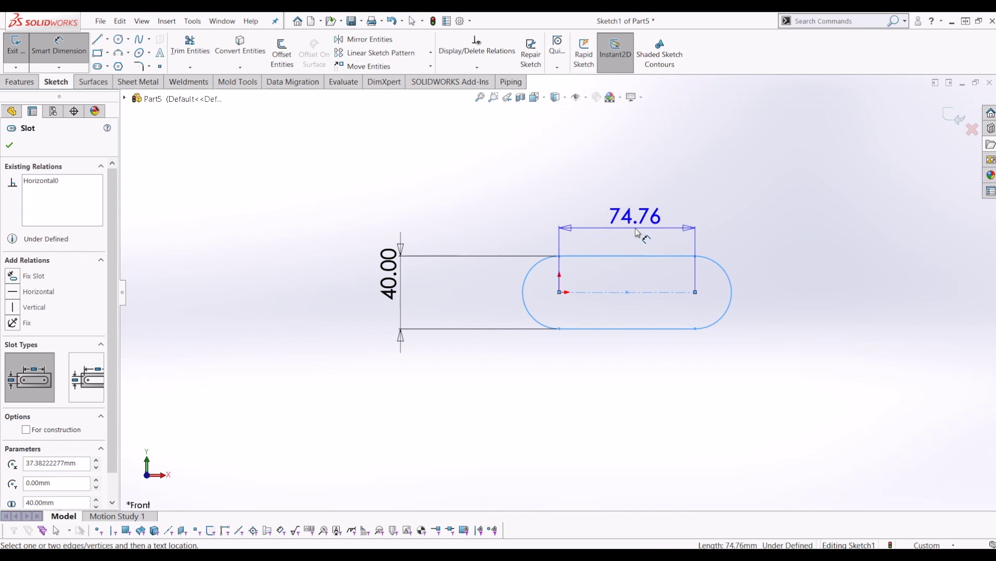
click(637, 232)
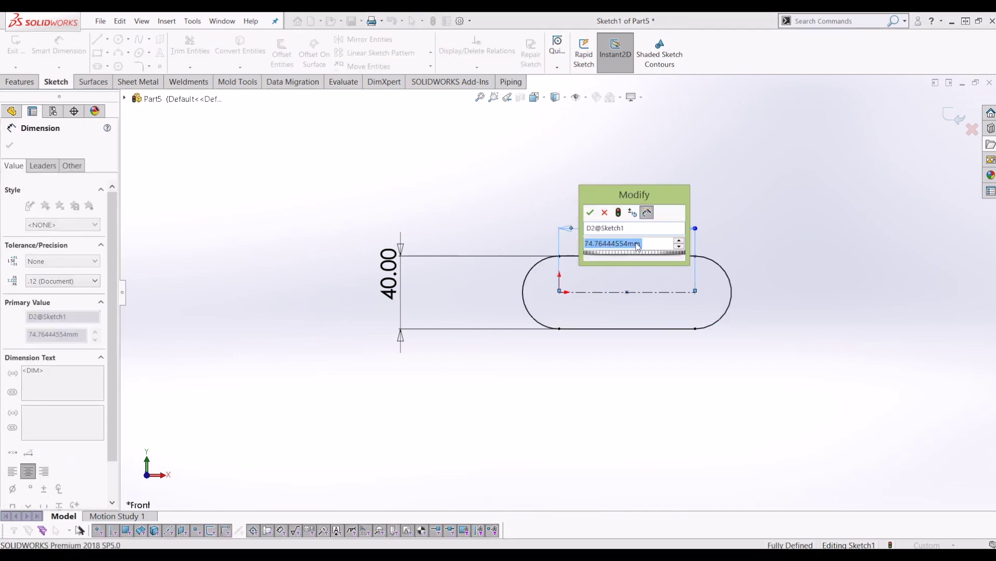
text(80)
key(Return)
key(Escape)
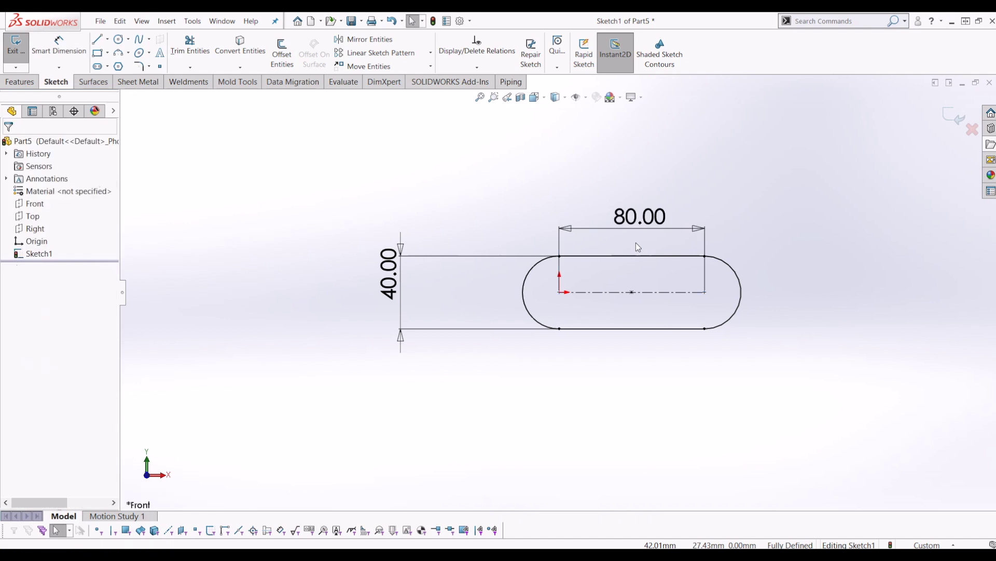
Step: Draw a circle at each arc centre of the slot, the one away from the origin about 19 mm in diameter
key(f)
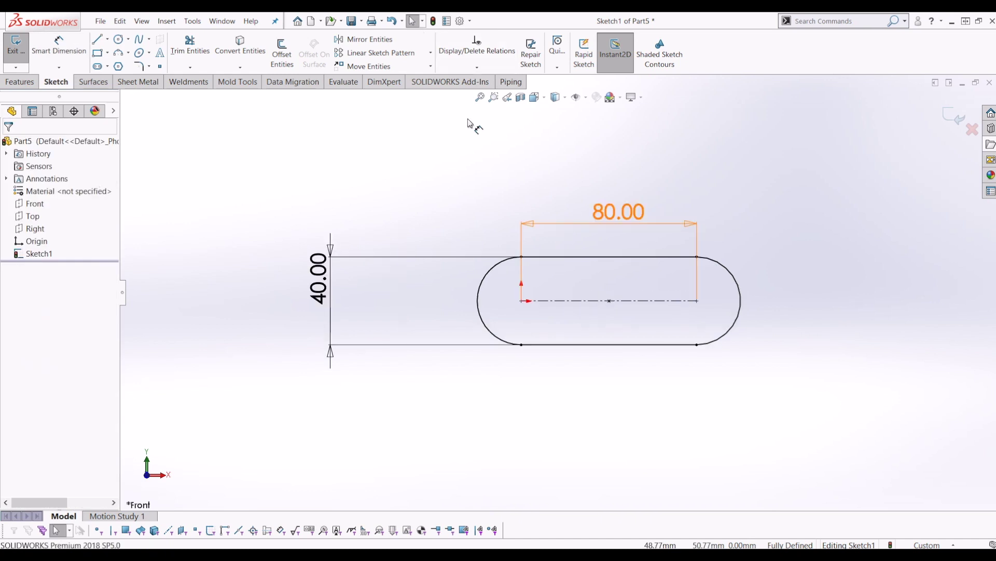
click(121, 41)
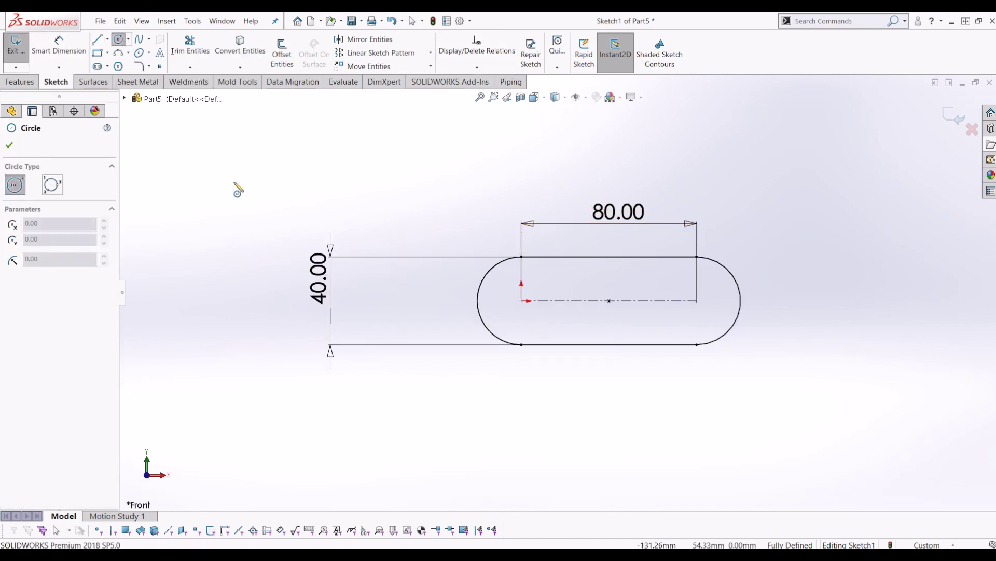
drag(521, 301, 531, 312)
drag(697, 301, 712, 315)
key(Escape)
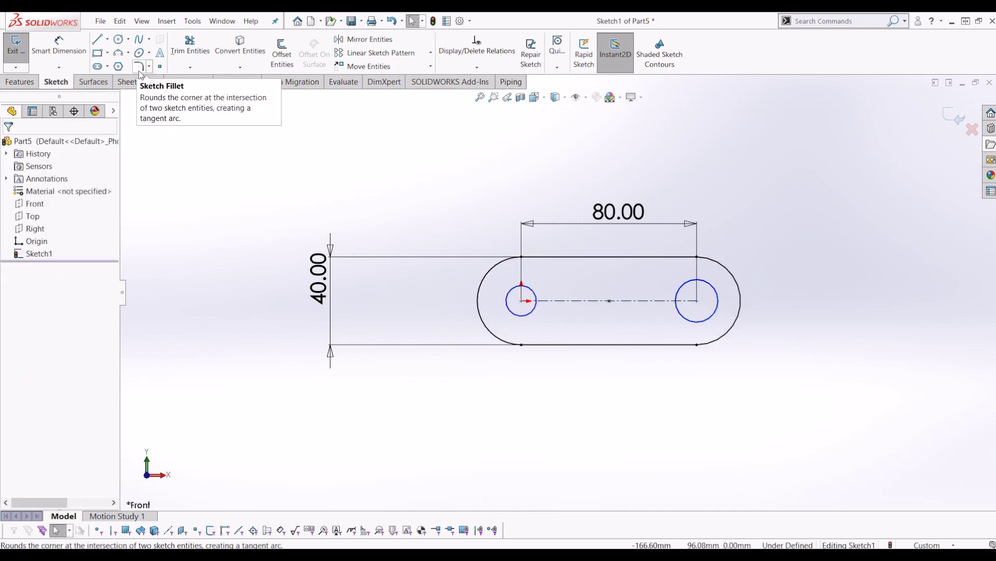
Step: Dimension both circles to a diameter of 15 mm and exit the sketch
click(59, 46)
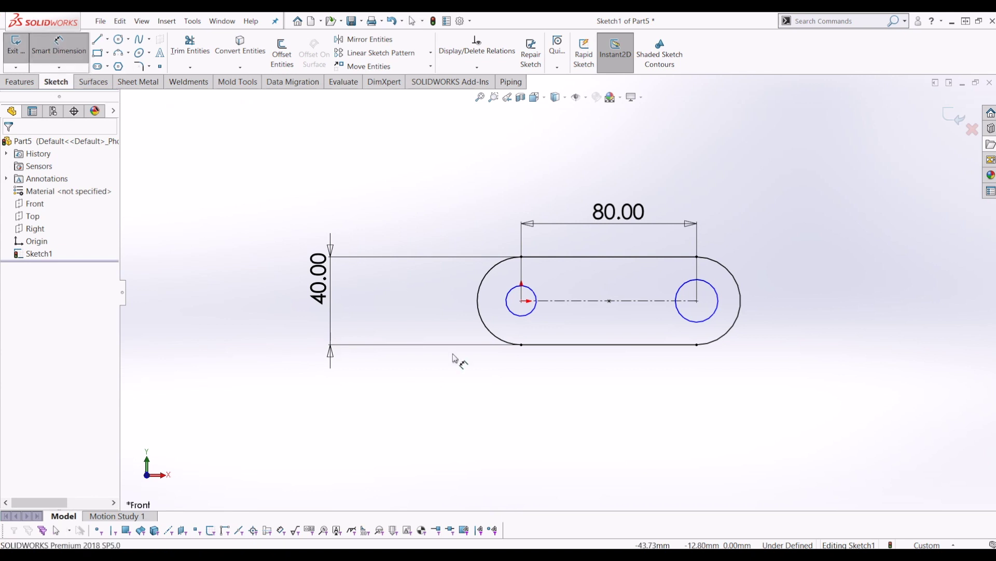
click(522, 317)
click(435, 389)
text(15)
key(Return)
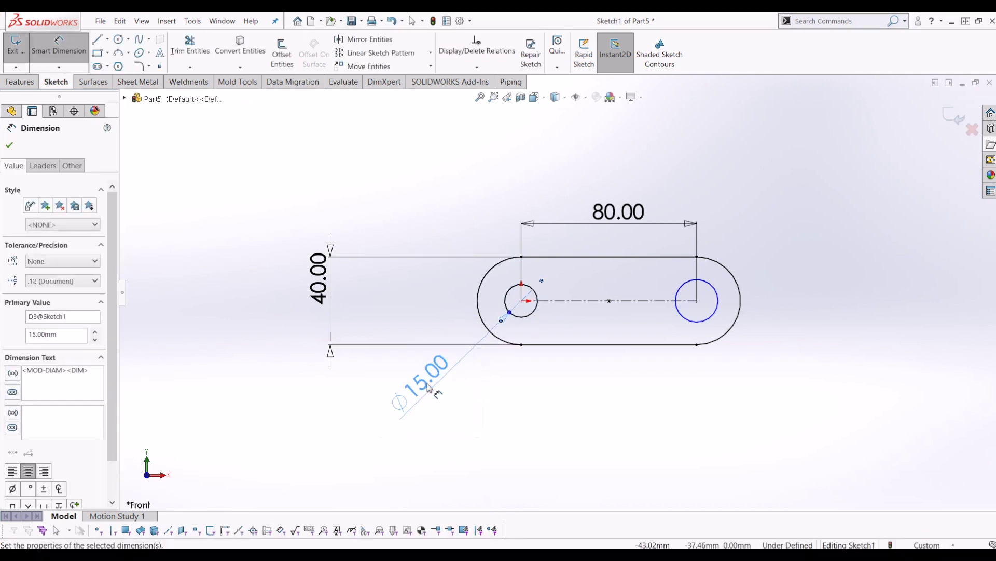
click(680, 322)
click(659, 423)
text(1)
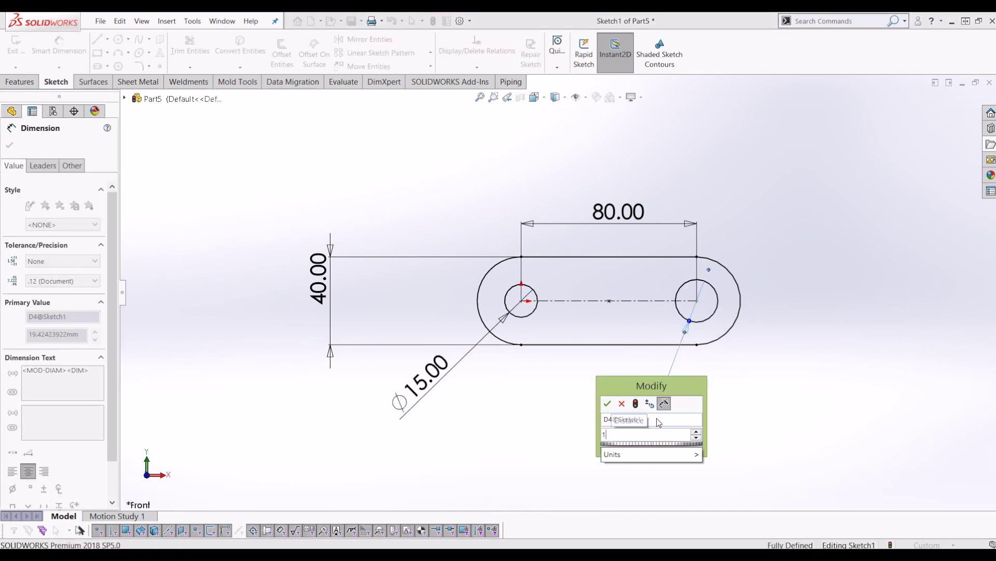
text(5)
key(Return)
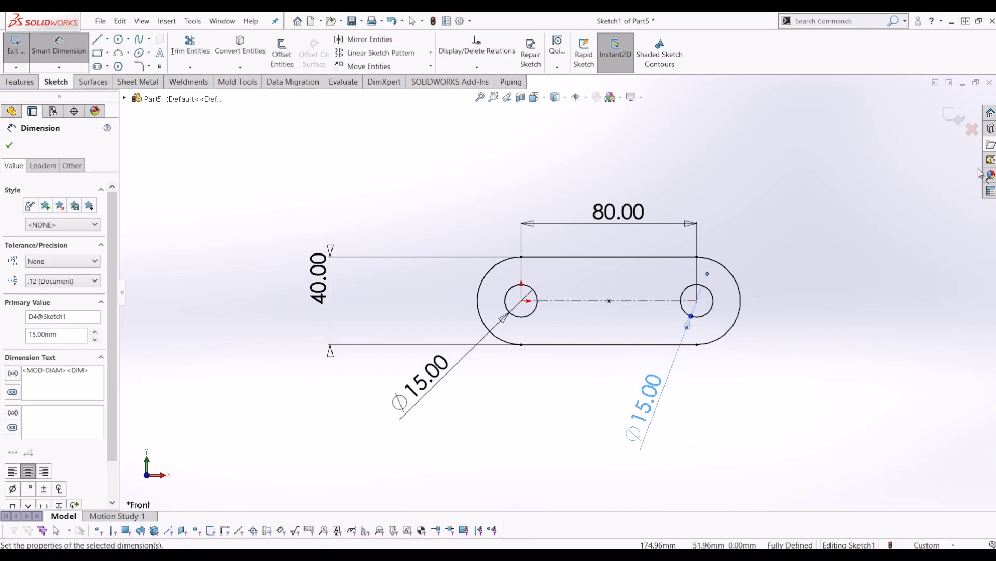
click(954, 118)
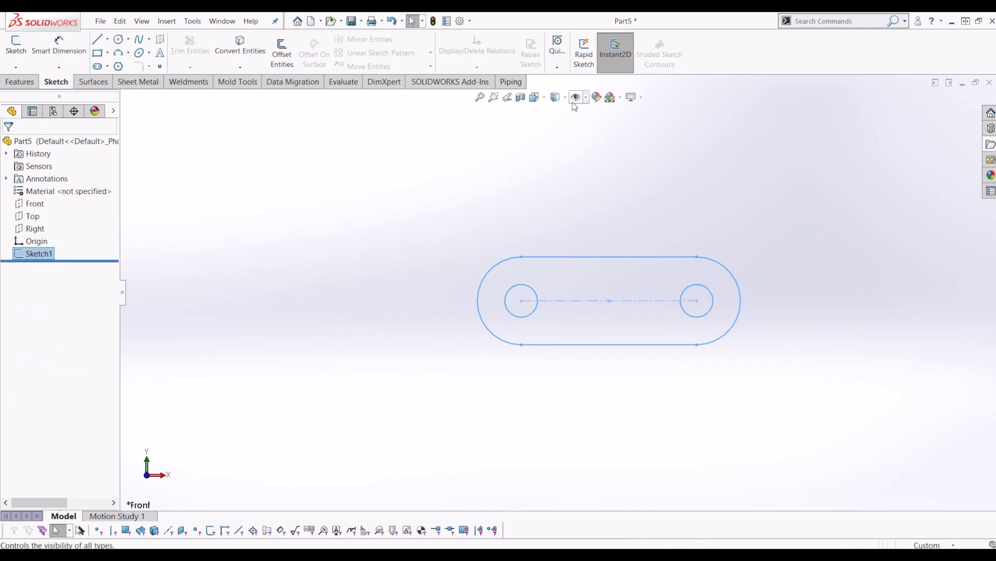
Step: Extrude the slot profile with its two holes to a blind depth of 10 mm
click(20, 82)
click(21, 52)
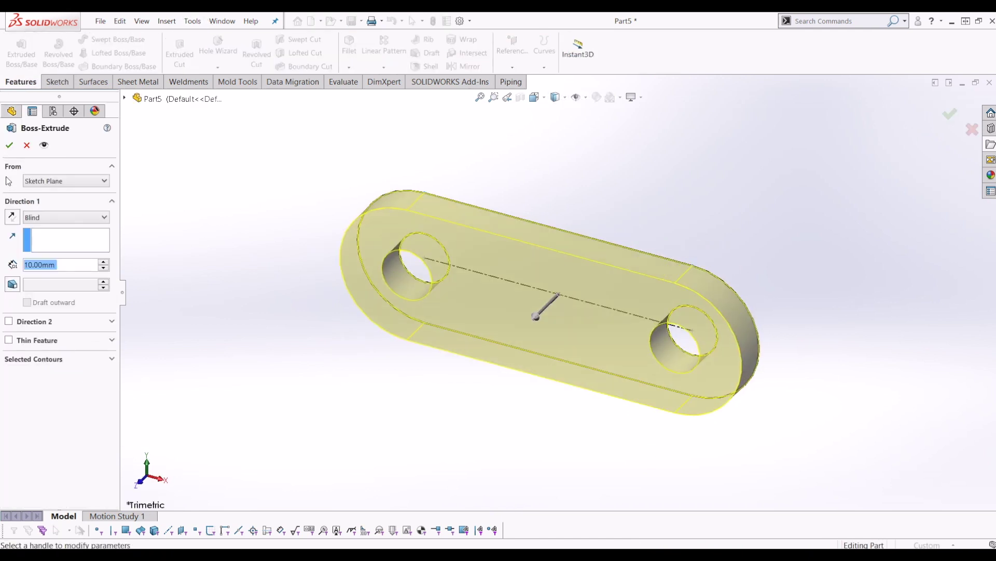
click(17, 148)
scroll(432, 245, up, 3)
middle_drag(489, 267, 506, 230)
Step: Save the slotted link part as Con Rod in the Upload folder
click(351, 21)
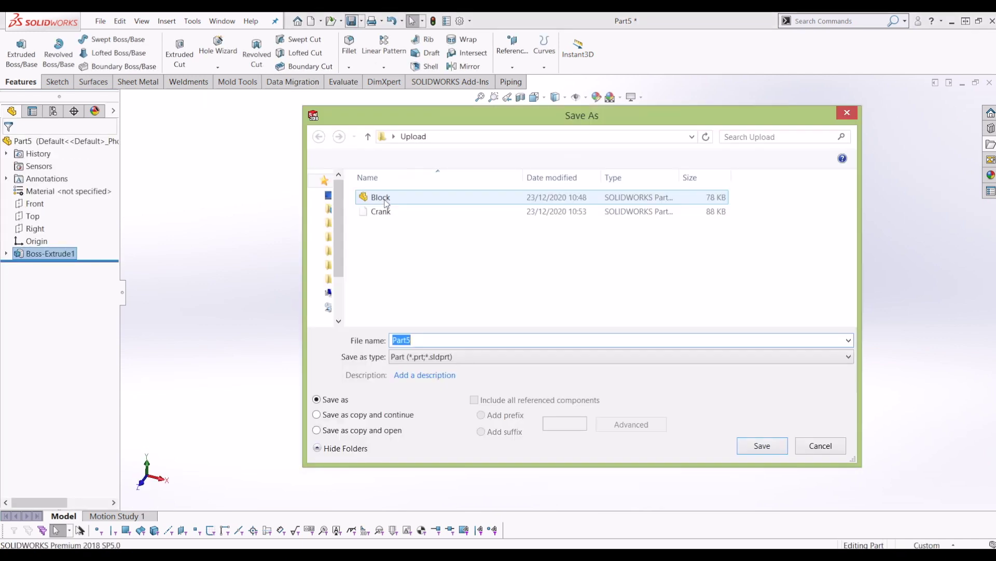
text(Con Rod)
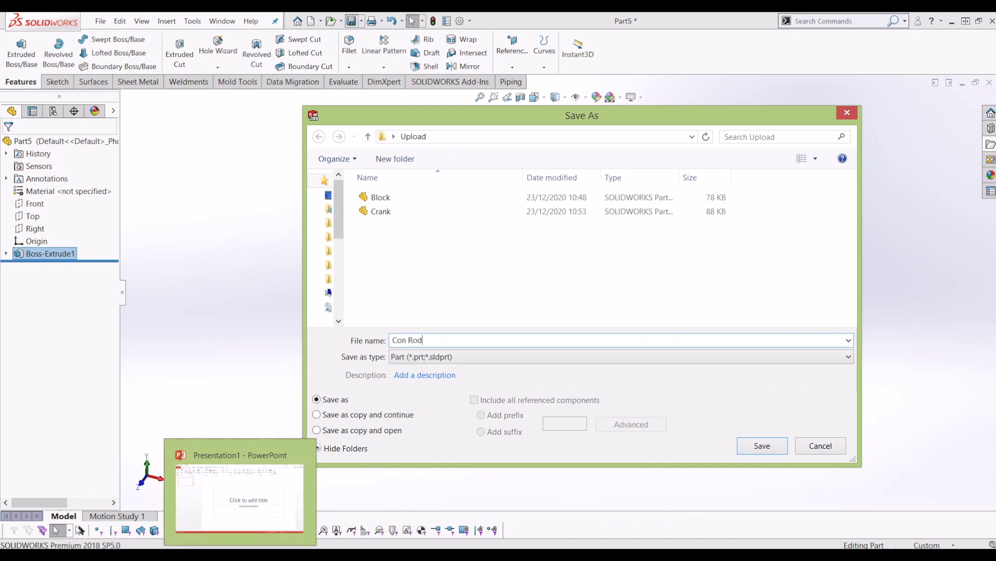
click(746, 446)
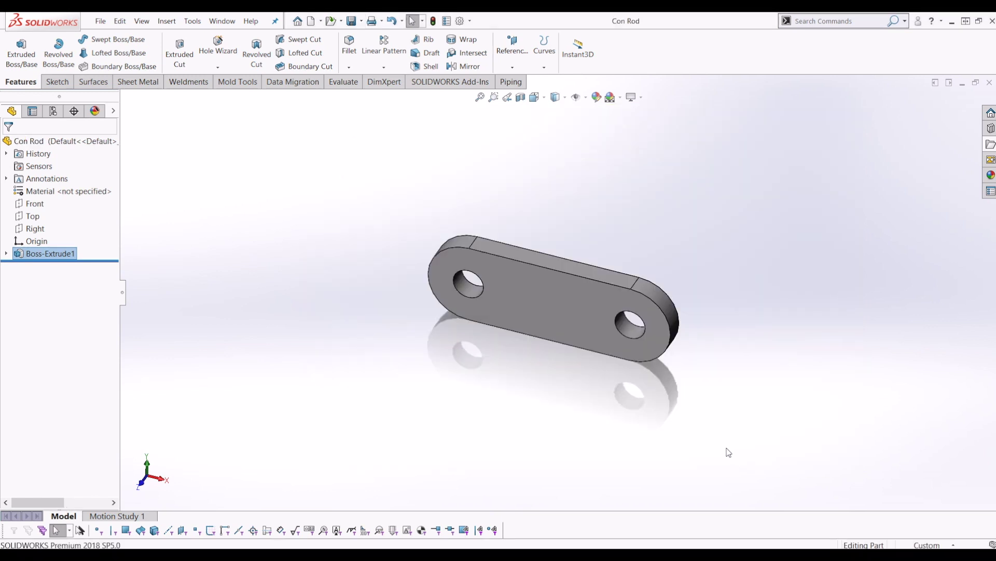
middle_drag(725, 418, 795, 366)
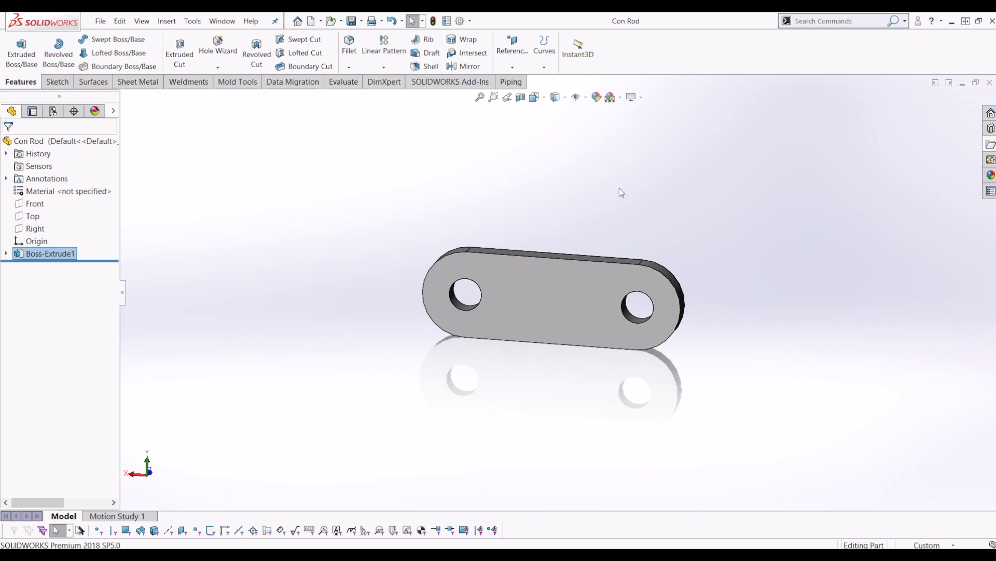
Step: Create another new part and open a sketch on its Front plane
click(313, 23)
double_click(328, 178)
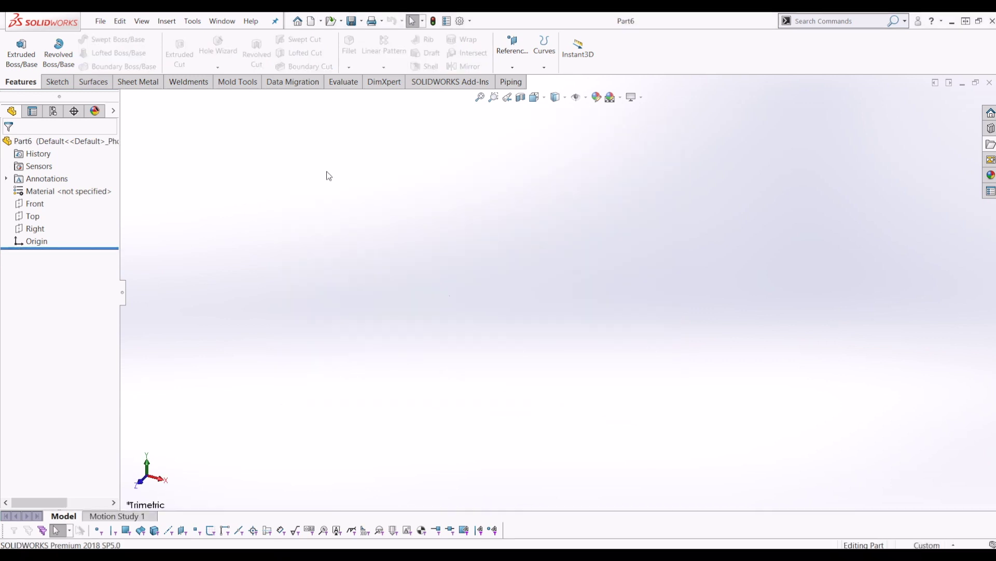
click(58, 81)
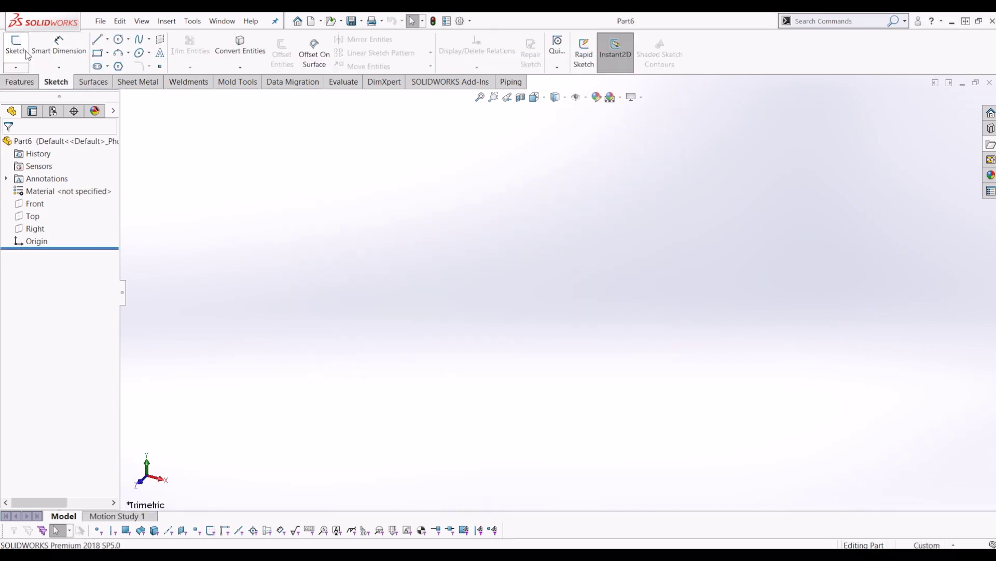
click(28, 55)
click(550, 196)
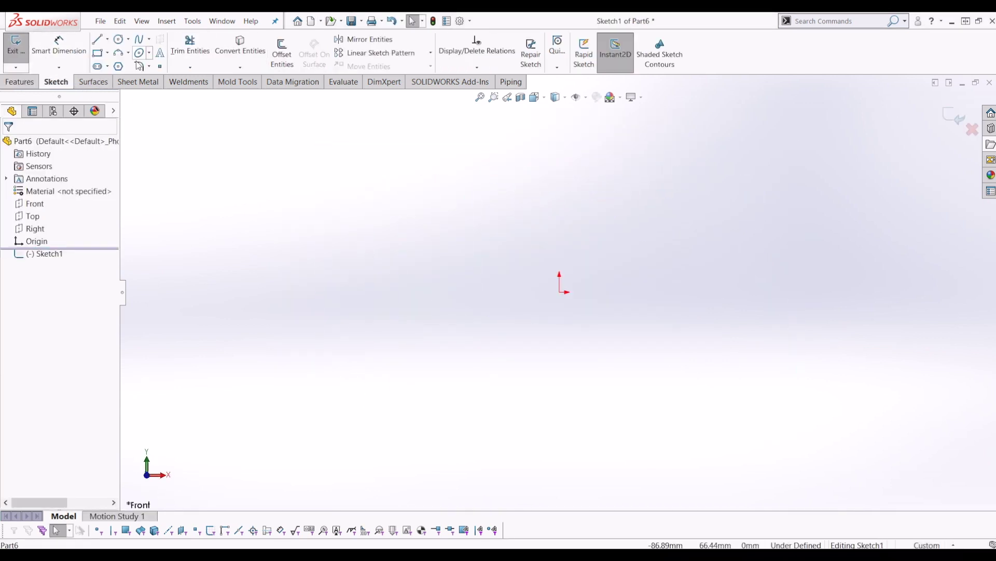
Step: Sketch a vertical line about 58 mm long upward from the origin and make it a construction line
click(98, 53)
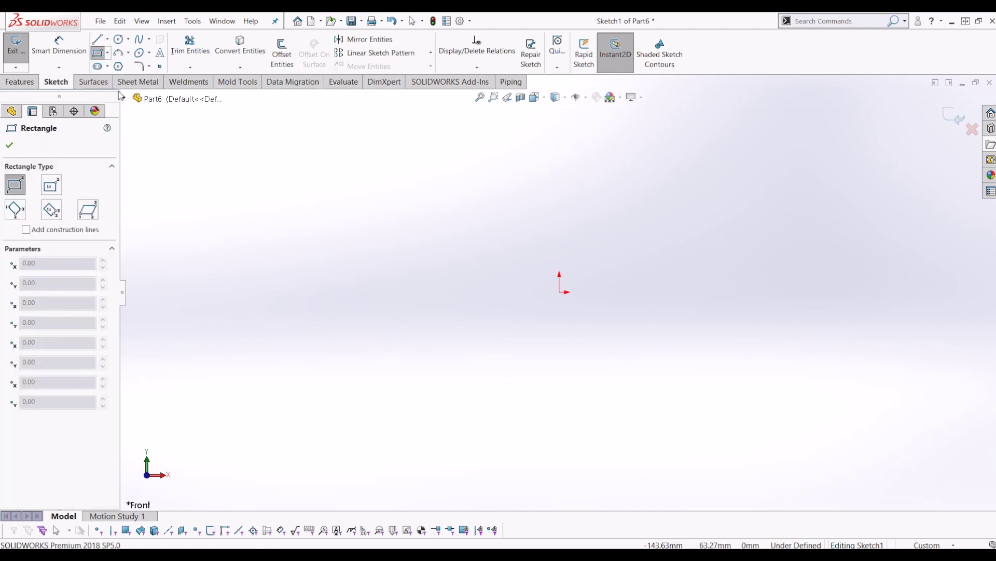
click(97, 39)
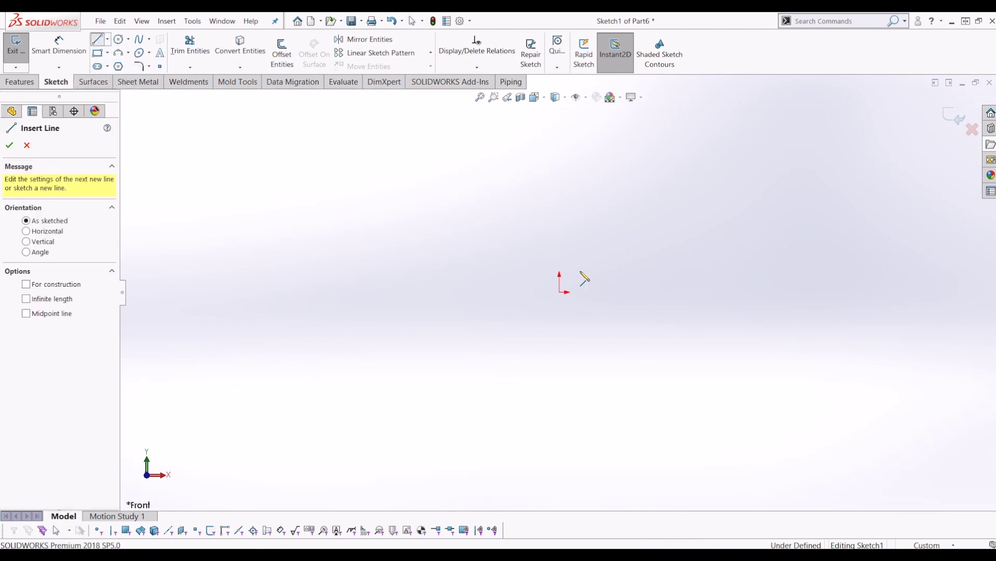
click(561, 291)
click(559, 192)
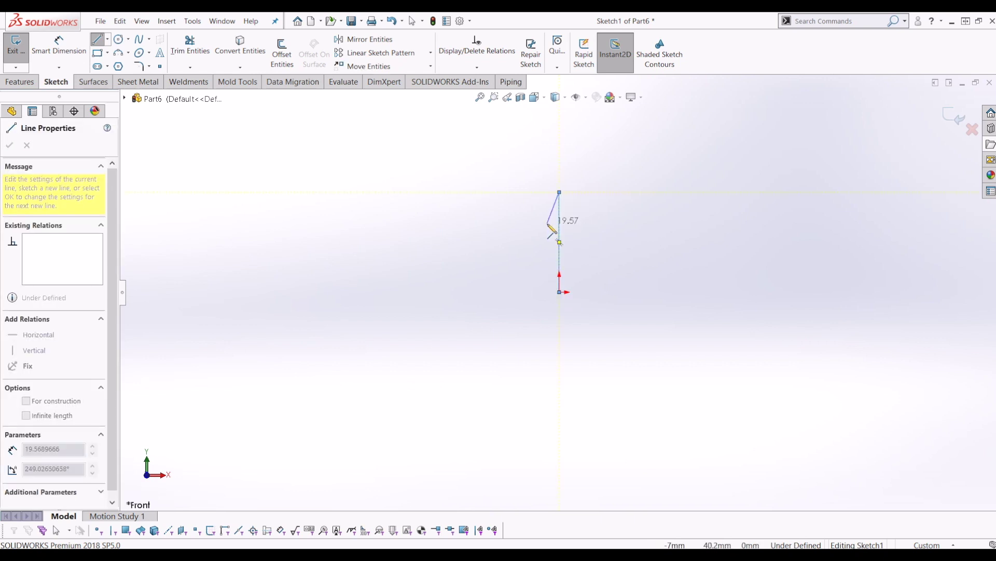
key(Escape)
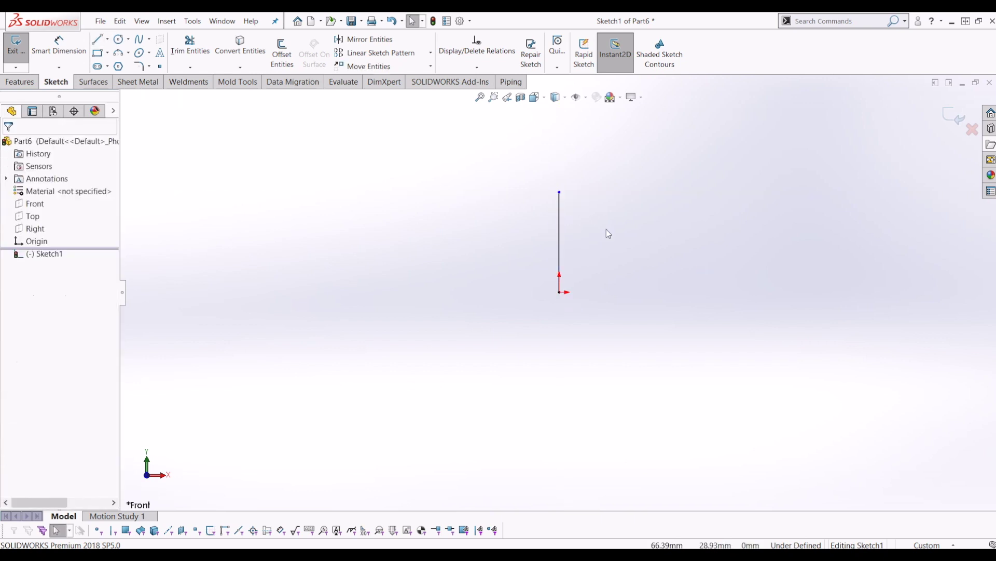
click(560, 226)
click(26, 342)
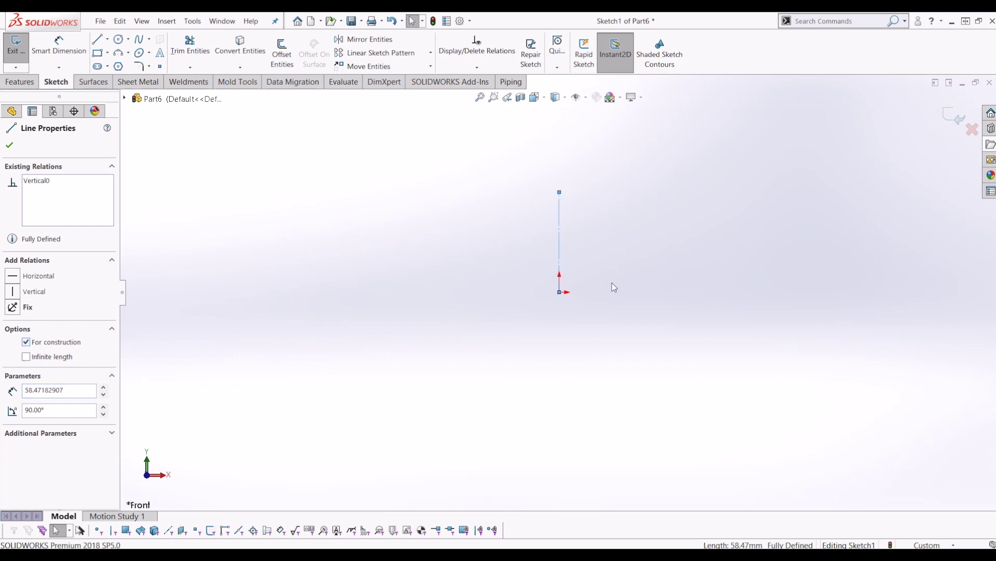
Step: Sketch a closed L-shaped profile about 12 mm thick, running left from the construction line's upper end and then down
click(611, 283)
scroll(607, 272, up, 3)
scroll(599, 256, down, 1)
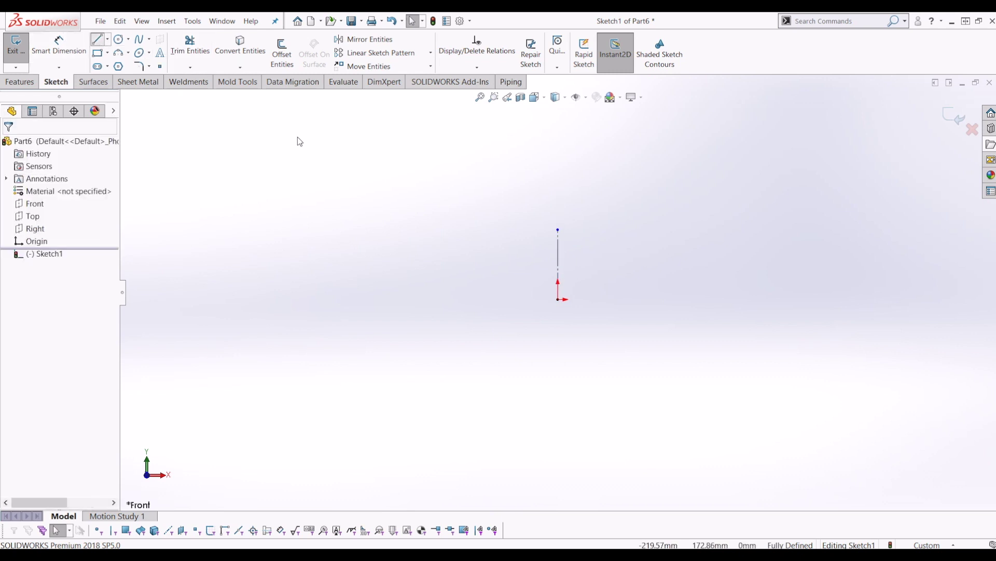
key(l)
scroll(558, 210, down, 2)
click(558, 240)
click(411, 235)
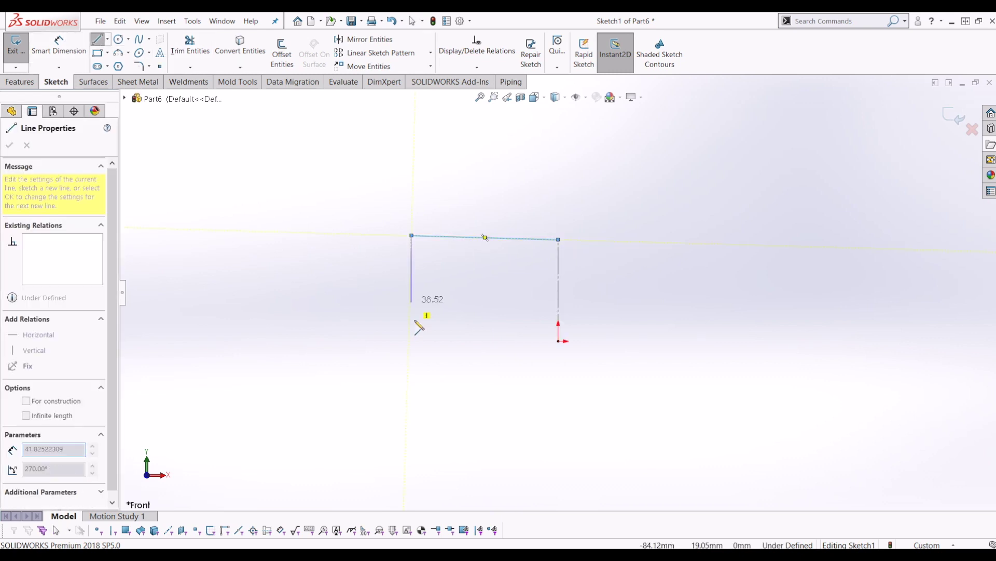
click(408, 360)
click(428, 360)
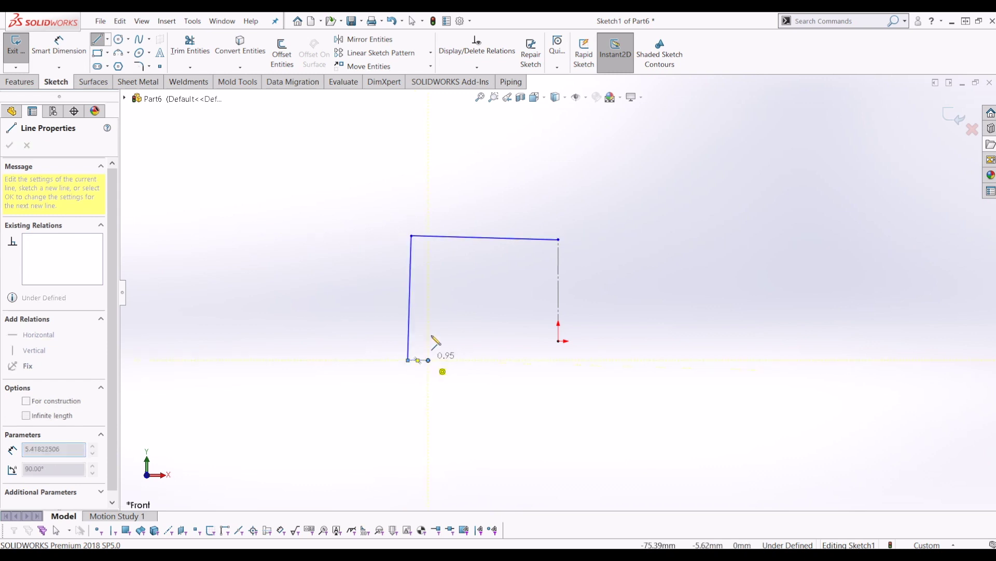
click(430, 256)
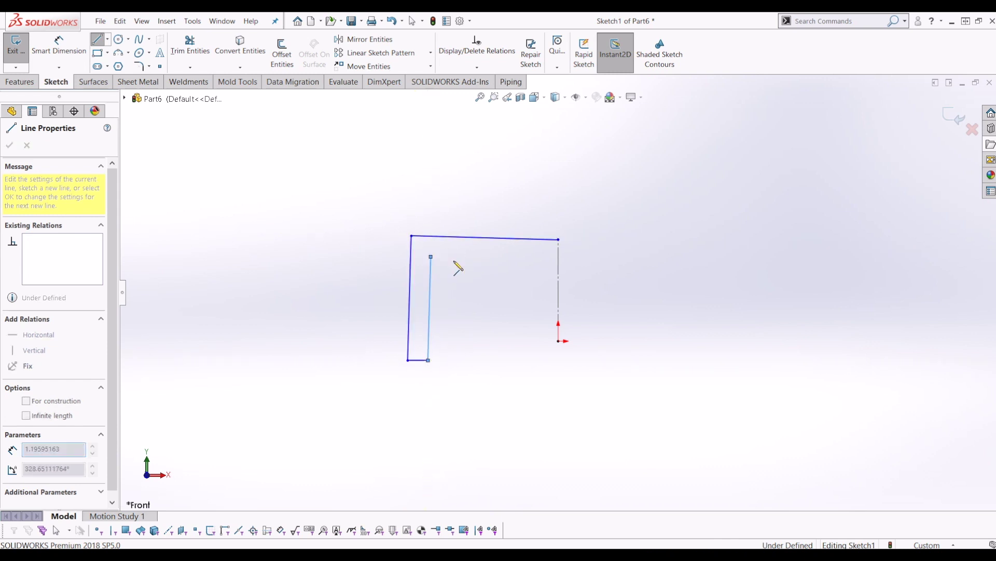
click(559, 260)
click(558, 239)
key(Escape)
Step: Dimension the thickness of the profile's horizontal arm to 5 mm
scroll(538, 295, up, 4)
click(47, 46)
scroll(525, 283, down, 4)
click(568, 252)
click(568, 270)
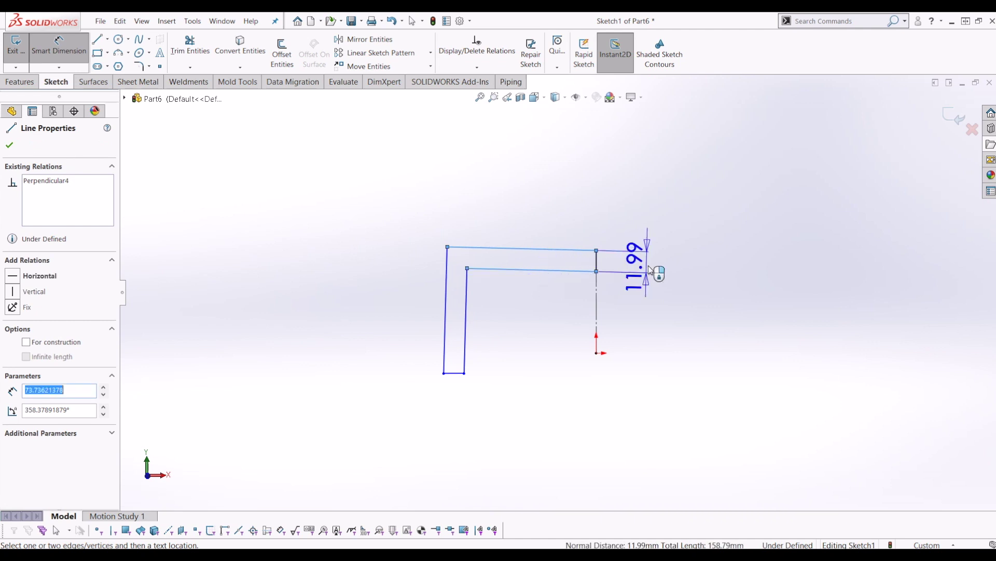
click(646, 267)
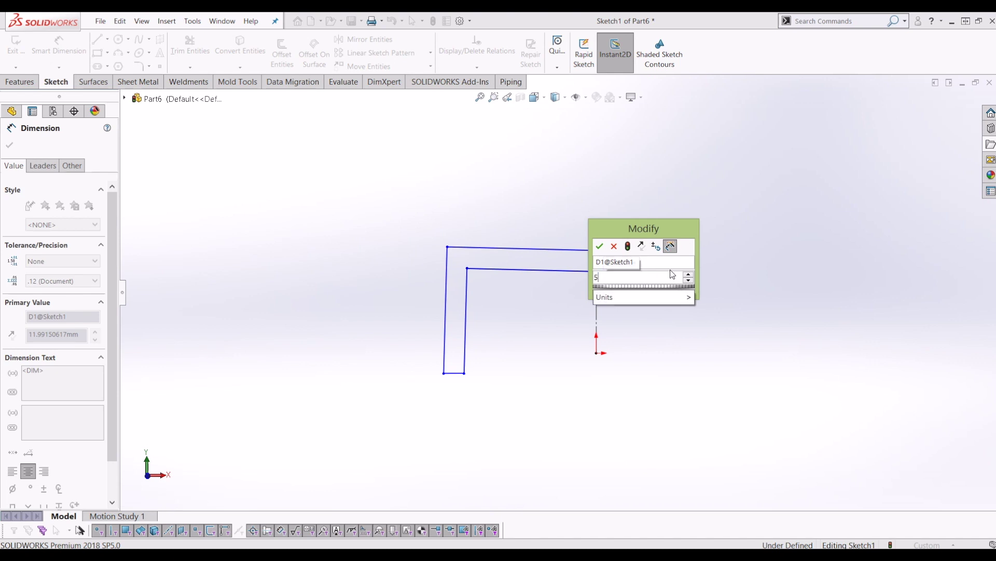
text(5)
key(Return)
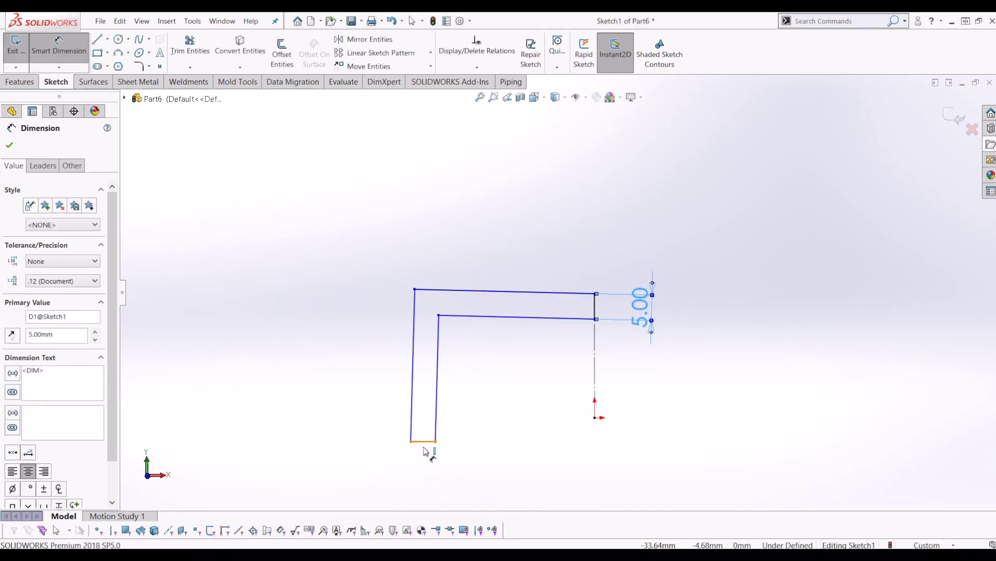
Step: Dimension the bottom edge of the profile's vertical leg to 10 mm
click(424, 451)
click(486, 478)
text(1)
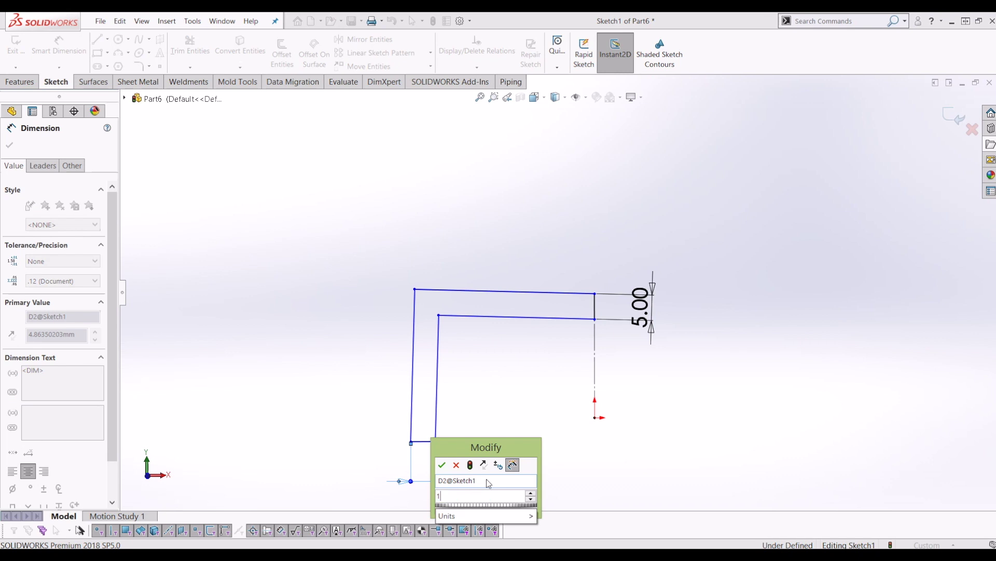
text(0)
key(Return)
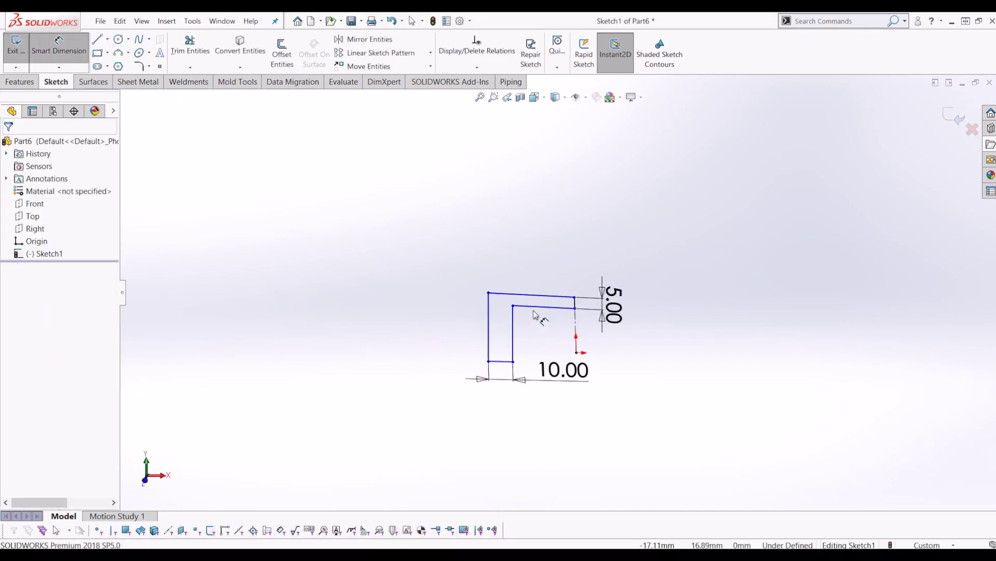
Step: Dimension the profile's outer vertical edge to 68 mm and its upper edge to 40 mm
click(488, 333)
click(468, 336)
text(68)
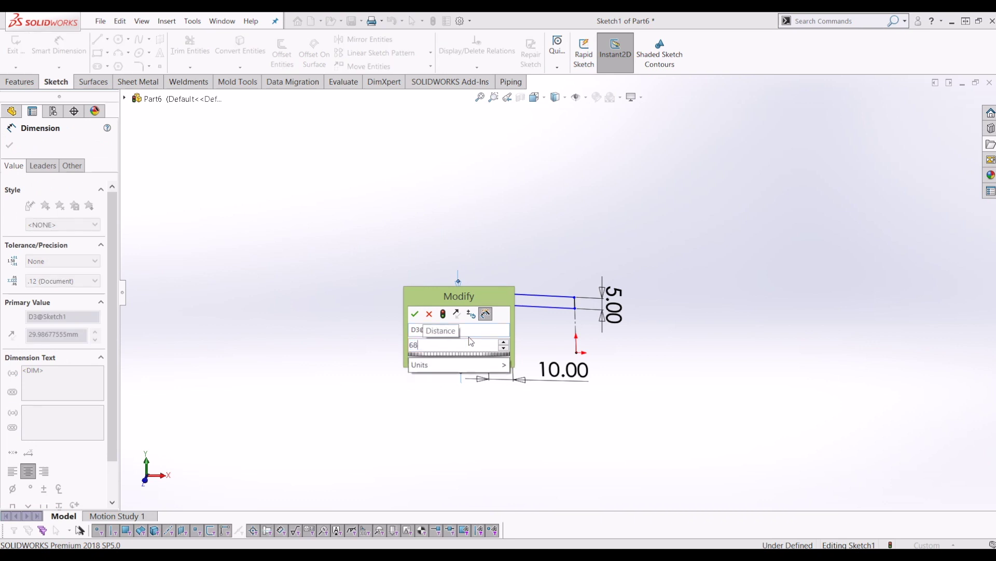
key(Escape)
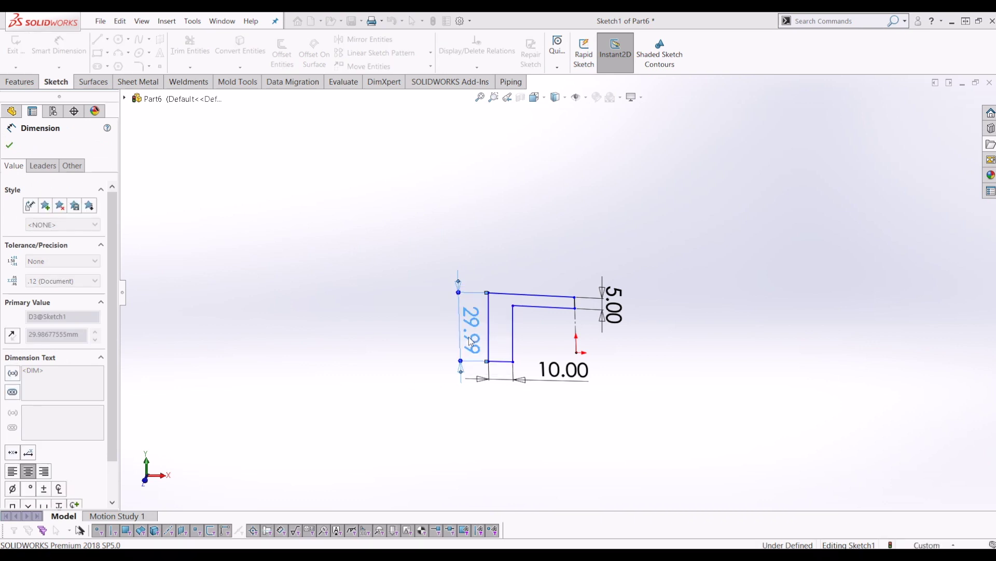
click(509, 208)
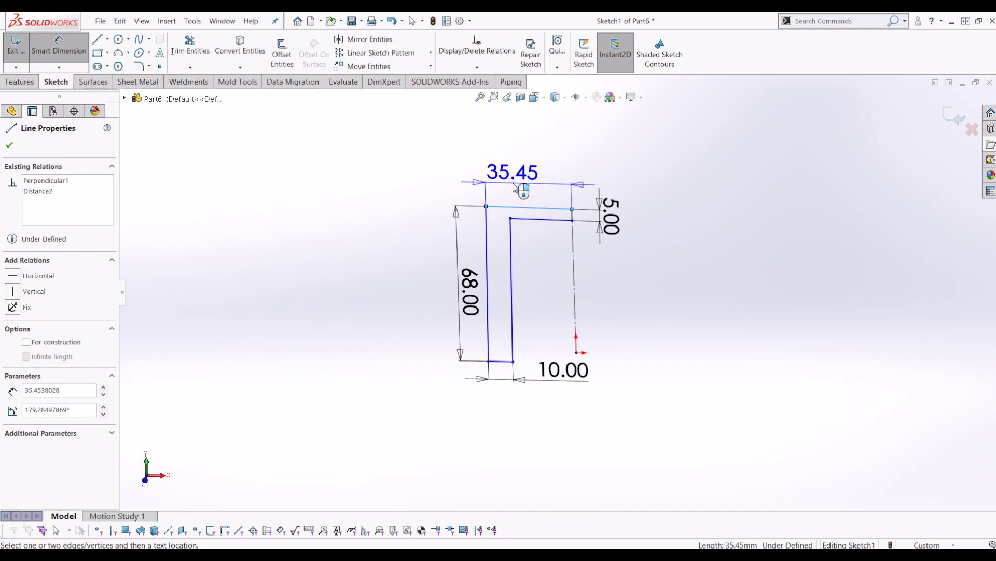
click(515, 188)
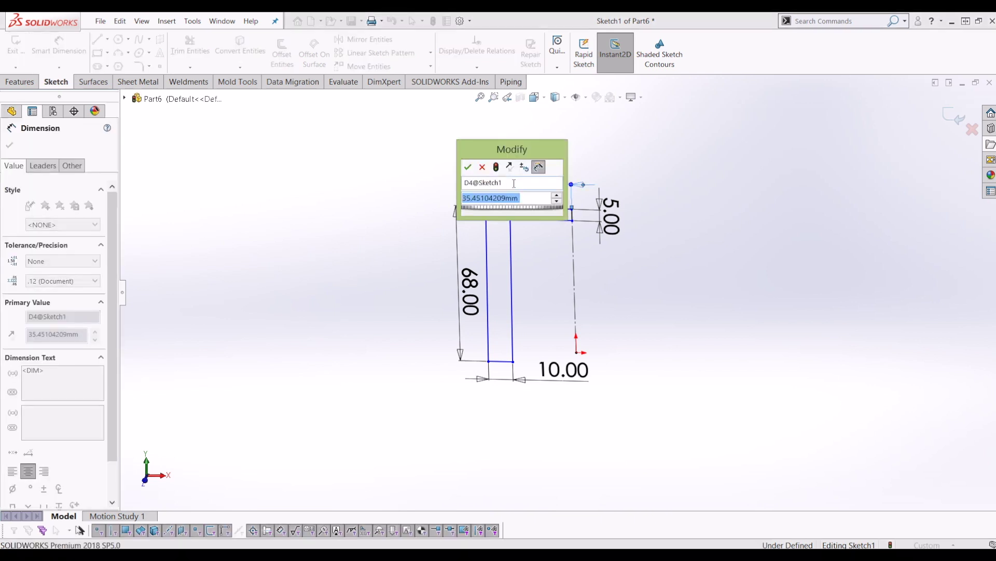
text(40)
key(Return)
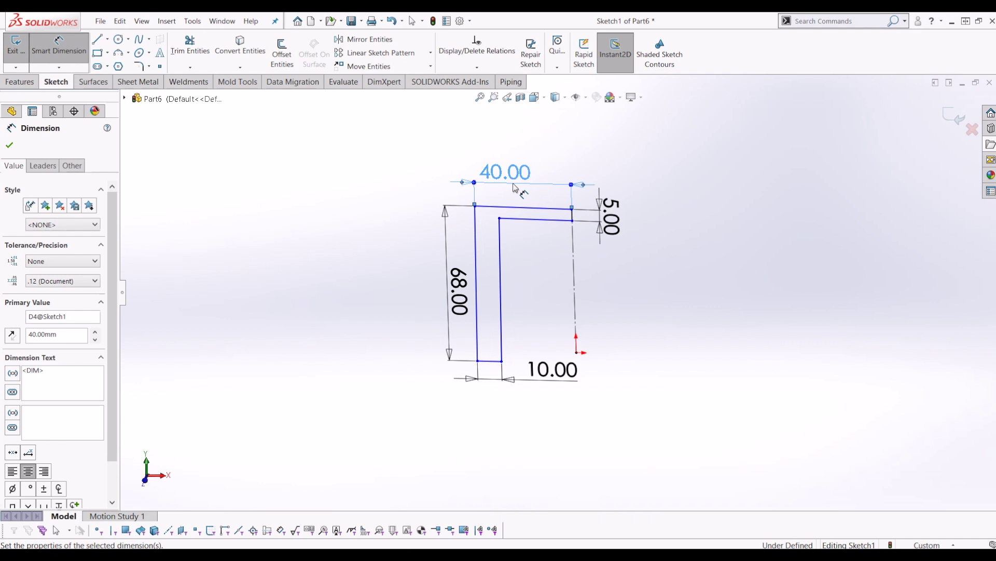
Step: Reposition the 10 mm dimension further below and to the left of the vertical leg
drag(553, 369, 442, 411)
click(436, 273)
click(59, 47)
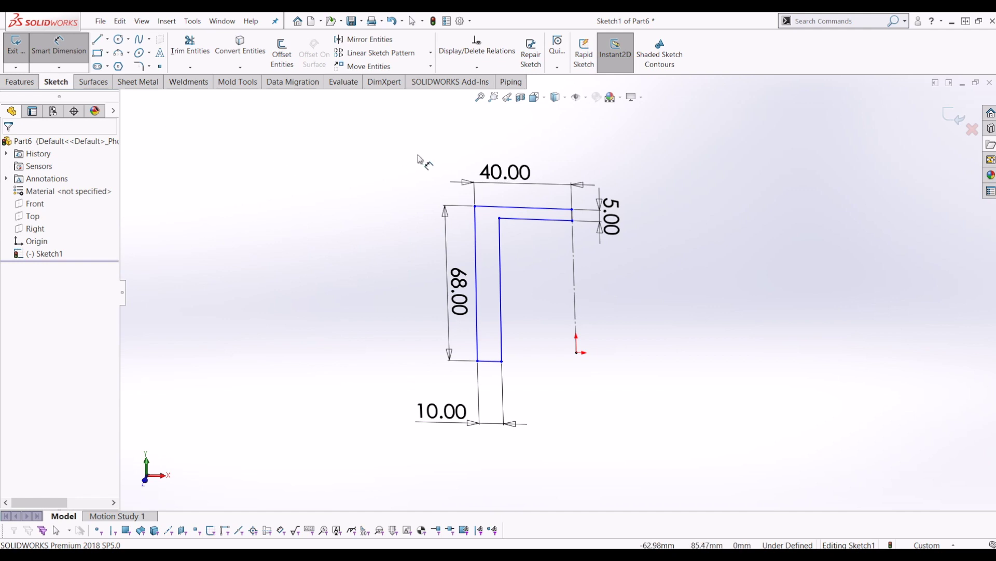
key(Escape)
Step: Apply an Equal relation between the vertical construction line and the profile's outer vertical edge
scroll(571, 343, down, 2)
mouse_move(465, 177)
mouse_down()
mouse_move(478, 171)
mouse_move(528, 209)
mouse_move(532, 167)
mouse_up()
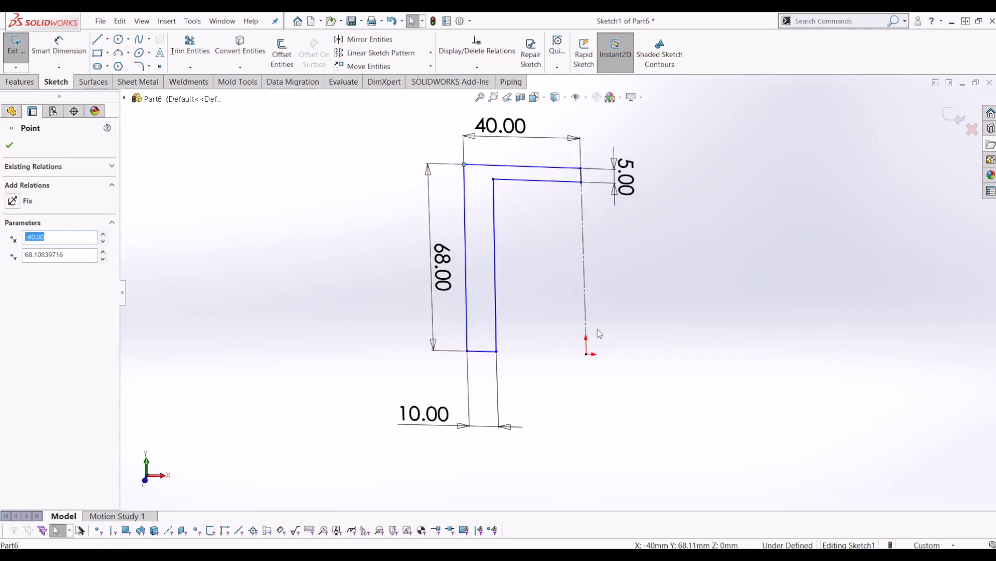
click(585, 250)
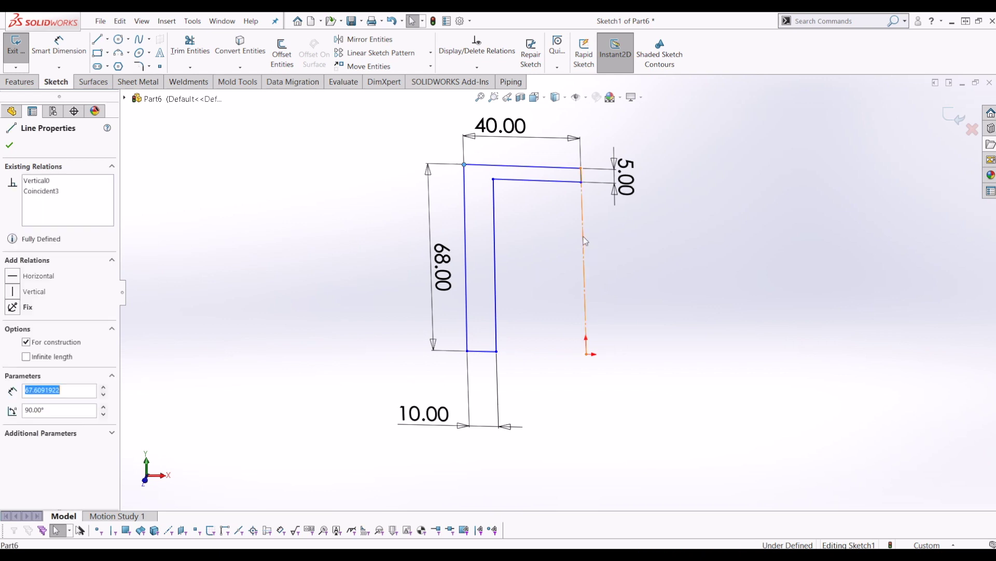
click(597, 321)
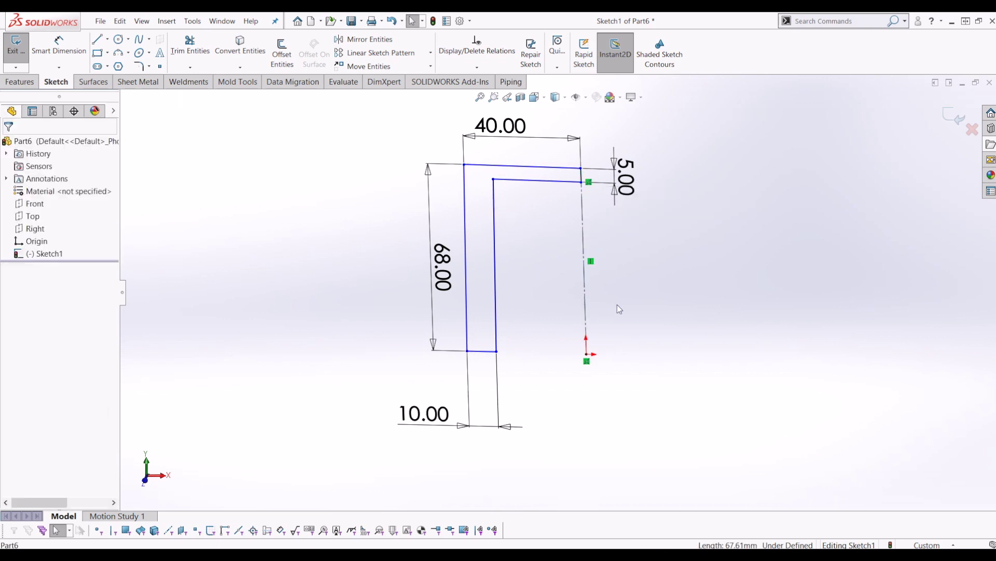
click(588, 317)
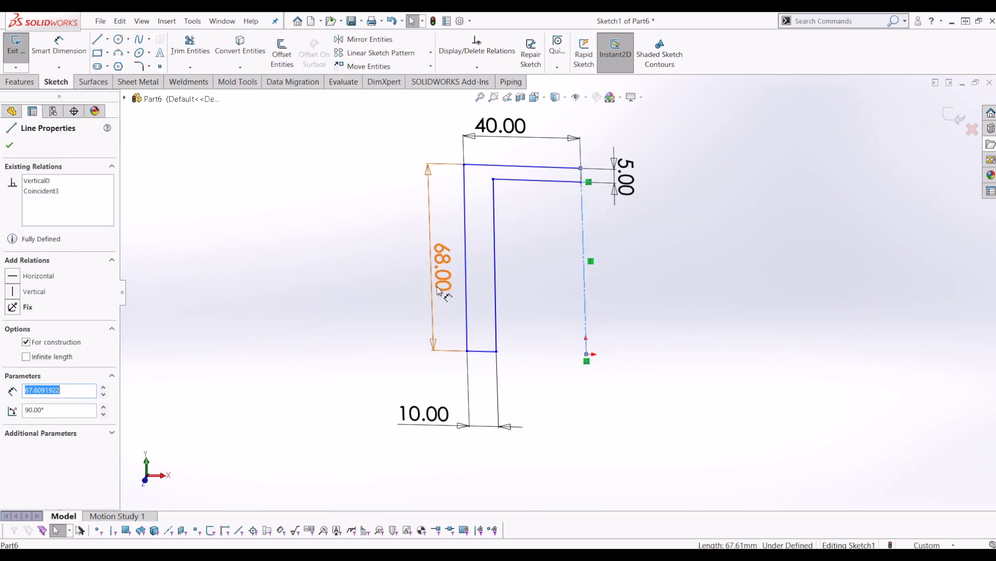
ctrl+click(466, 290)
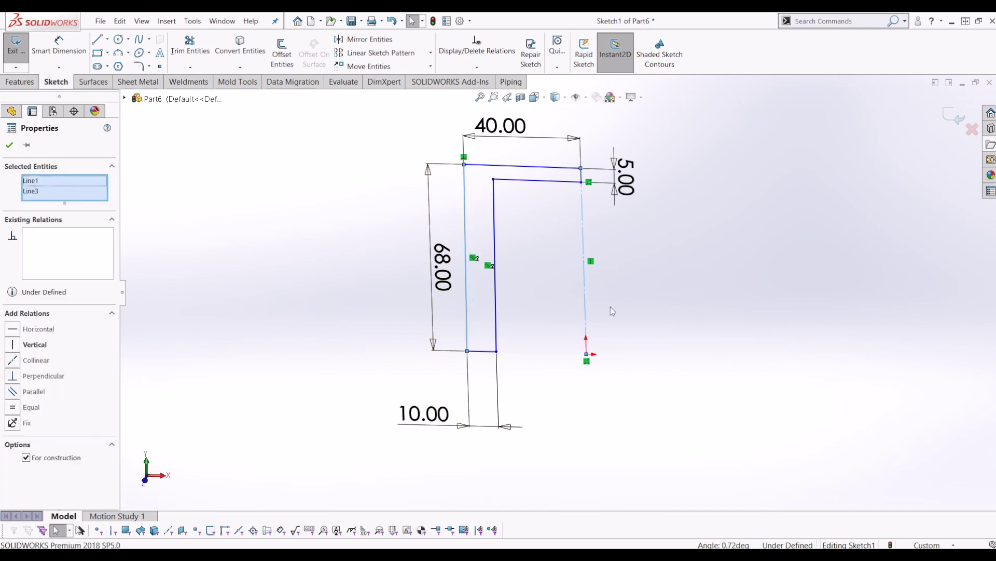
click(18, 408)
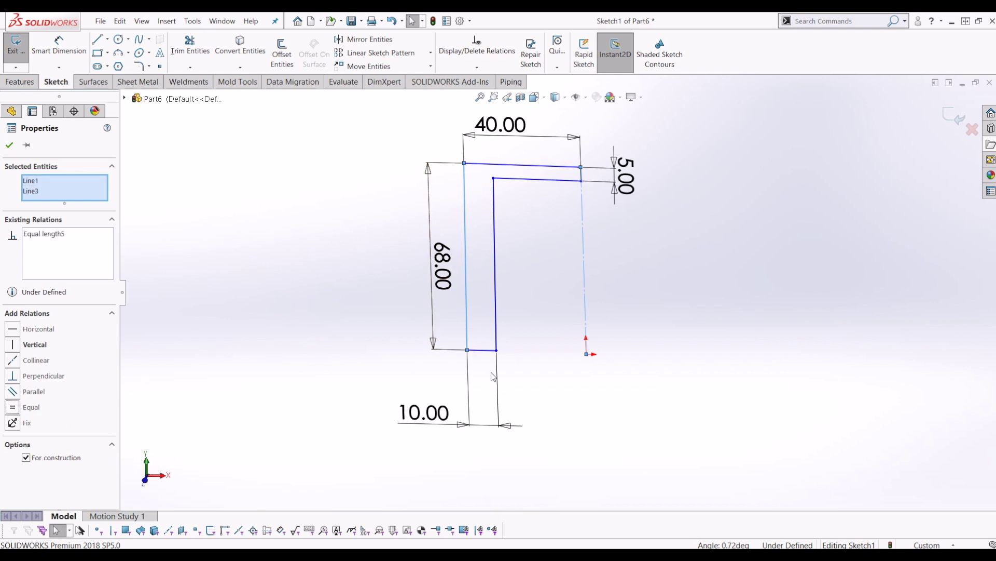
Step: Test the profile's upper outer corner for free movement and make the upper edge horizontal
click(502, 353)
mouse_move(463, 163)
mouse_down()
mouse_move(462, 195)
mouse_move(456, 166)
mouse_up()
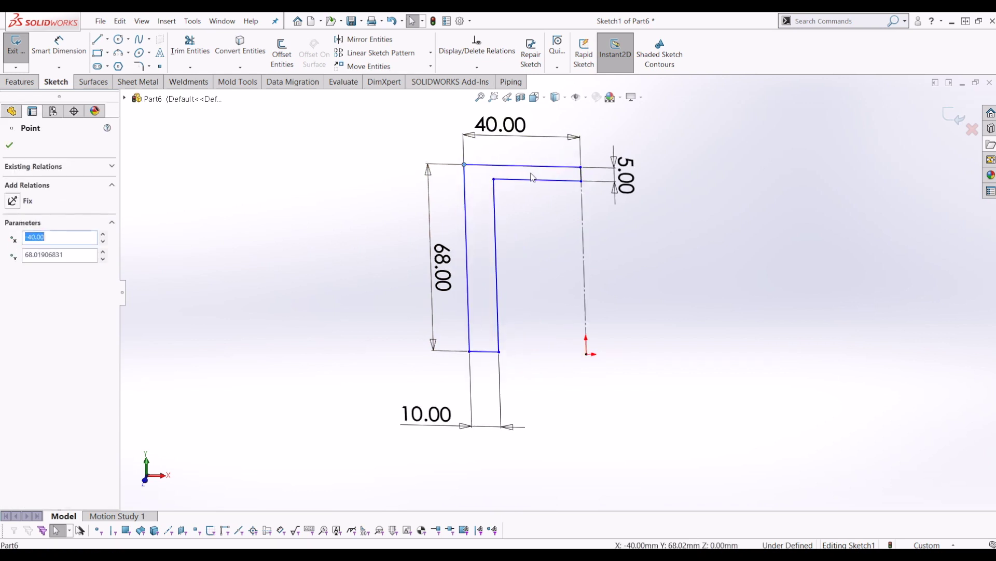
click(540, 167)
click(12, 276)
click(720, 330)
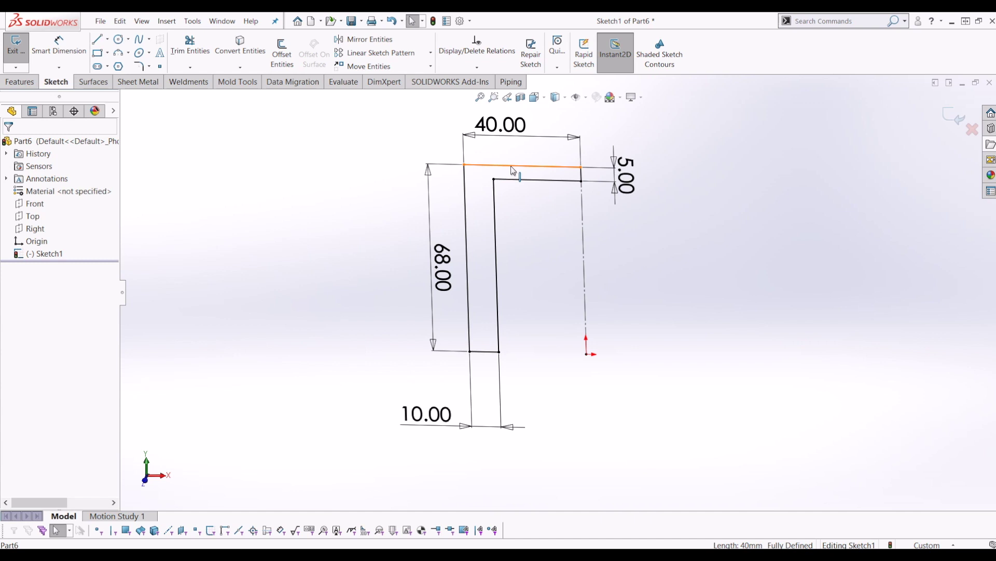
Step: Close the sketch and revolve the L-shaped profile about the vertical construction line into a hollow cylinder with a closed top
scroll(613, 392, up, 1)
mouse_move(616, 371)
middle_down()
mouse_move(632, 332)
mouse_move(619, 338)
middle_up()
click(957, 119)
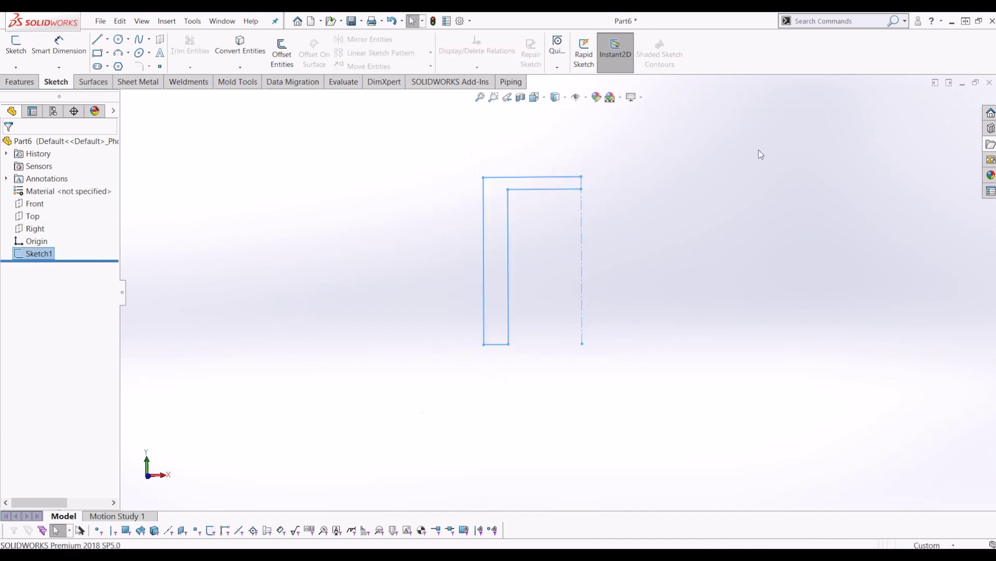
click(30, 81)
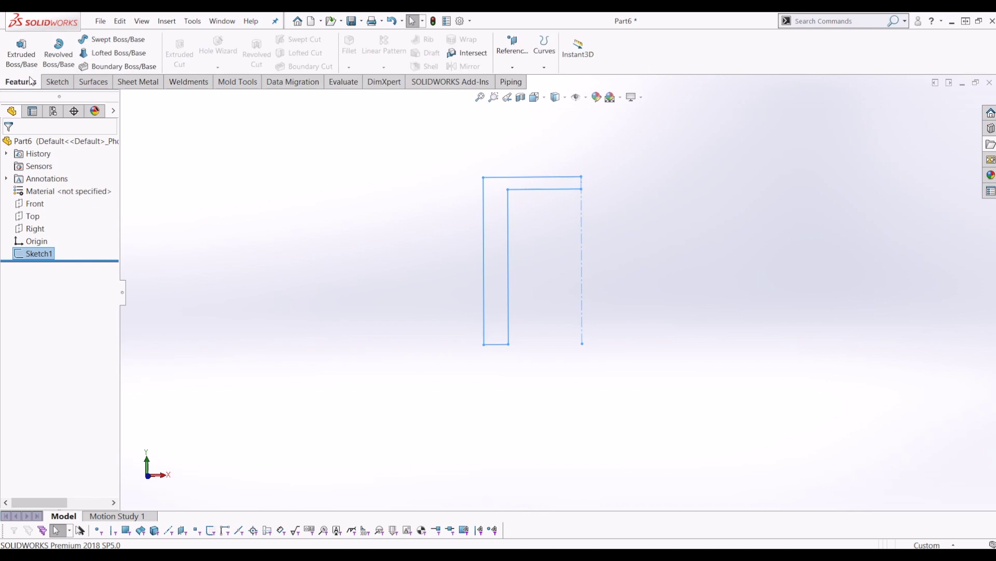
click(58, 58)
middle_drag(389, 227, 674, 249)
click(10, 146)
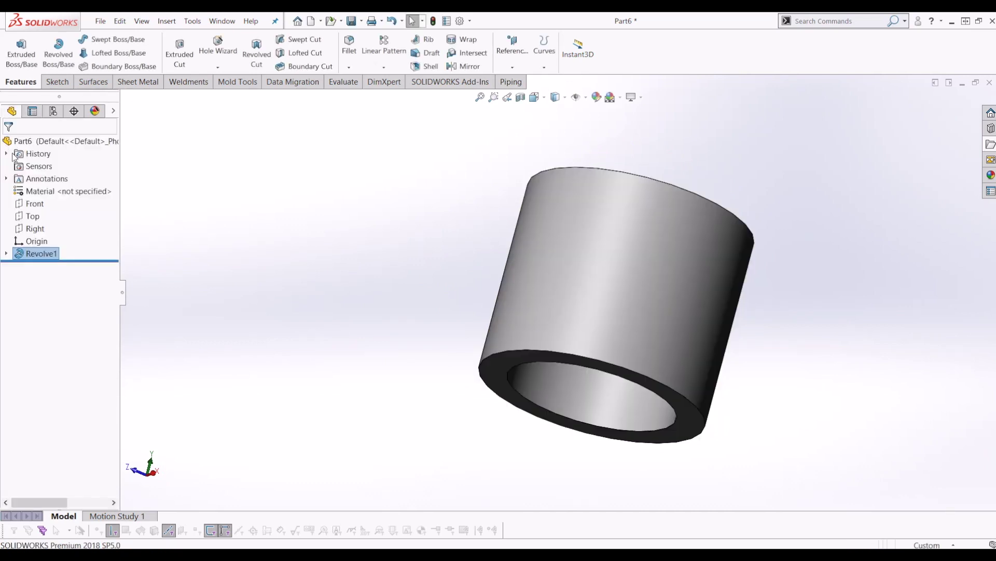
Step: Open a new sketch on the Front plane of the revolved cylinder part
click(43, 208)
middle_drag(545, 306, 783, 363)
scroll(743, 383, up, 4)
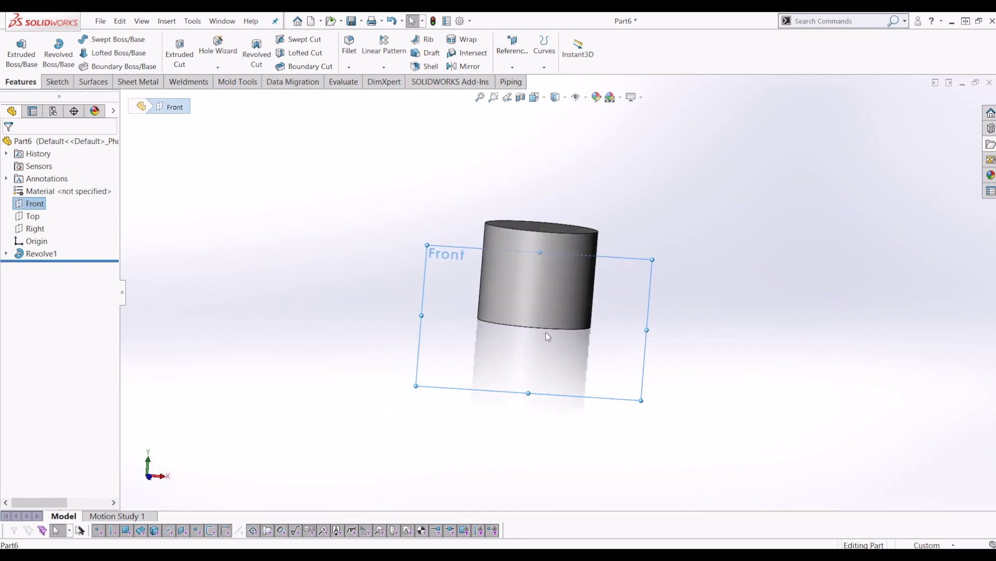
click(42, 82)
click(23, 50)
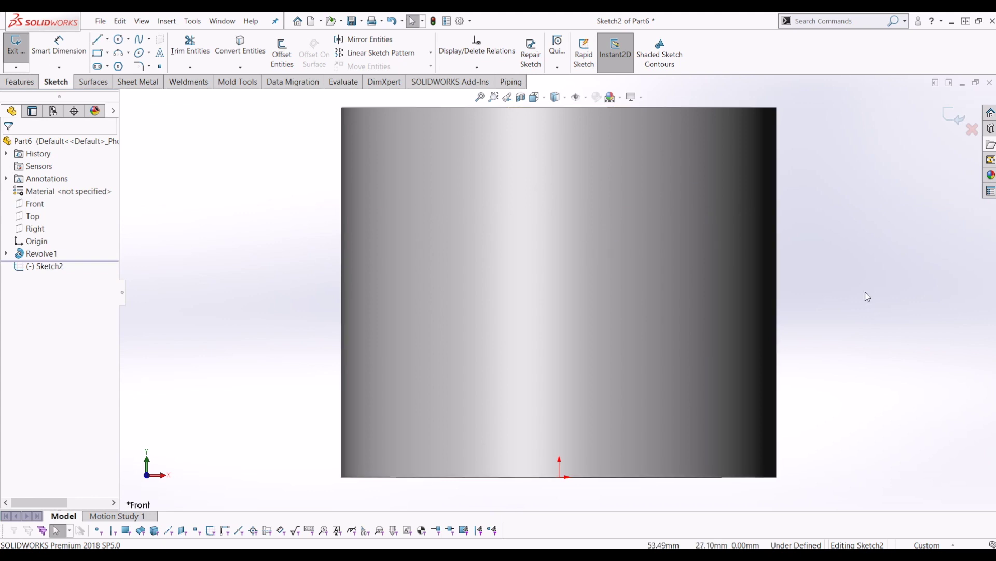
click(127, 42)
click(139, 53)
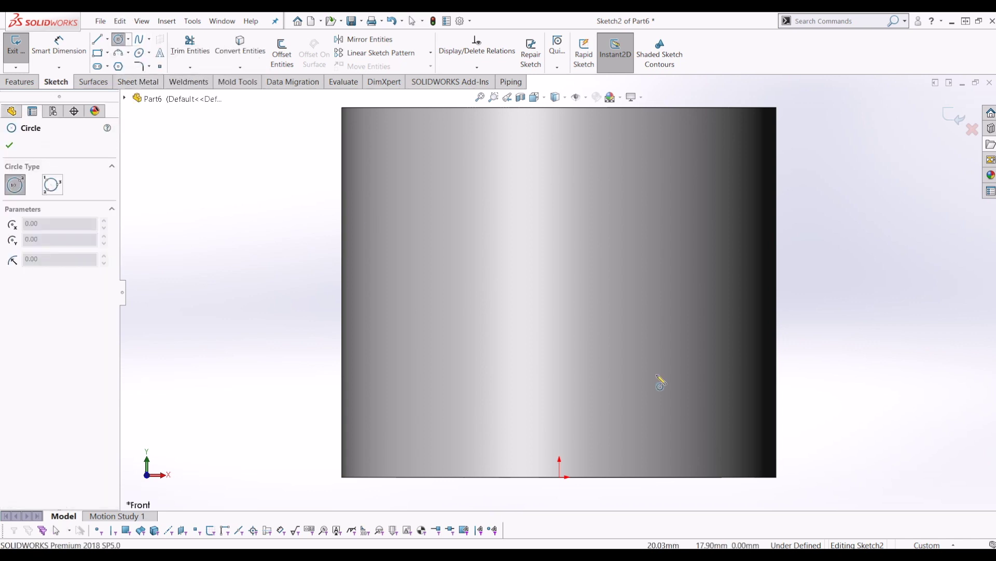
key(f)
key(Escape)
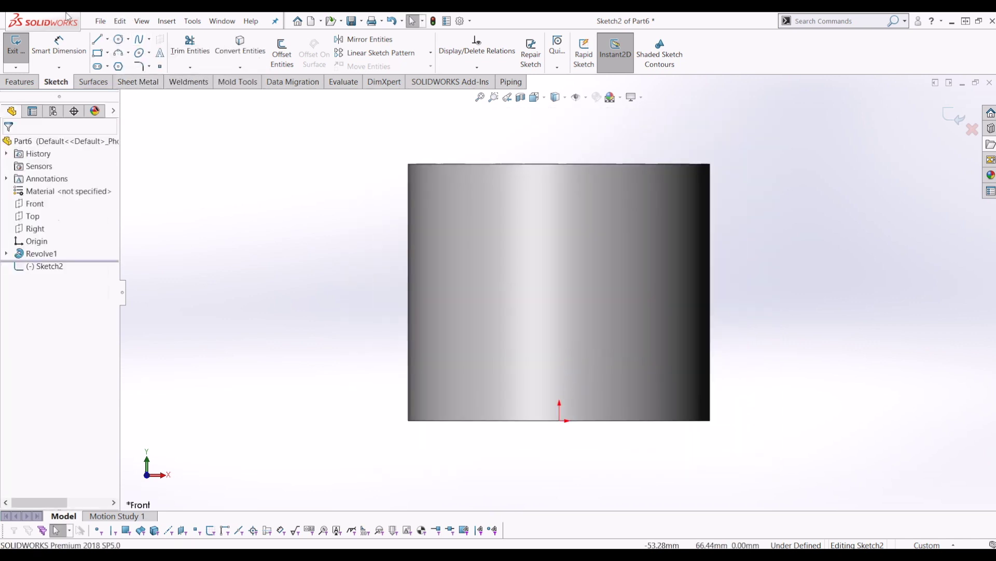
Step: Sketch a vertical line about 18 mm long upward from the origin and make it a construction line
click(104, 42)
click(559, 421)
click(559, 353)
key(Escape)
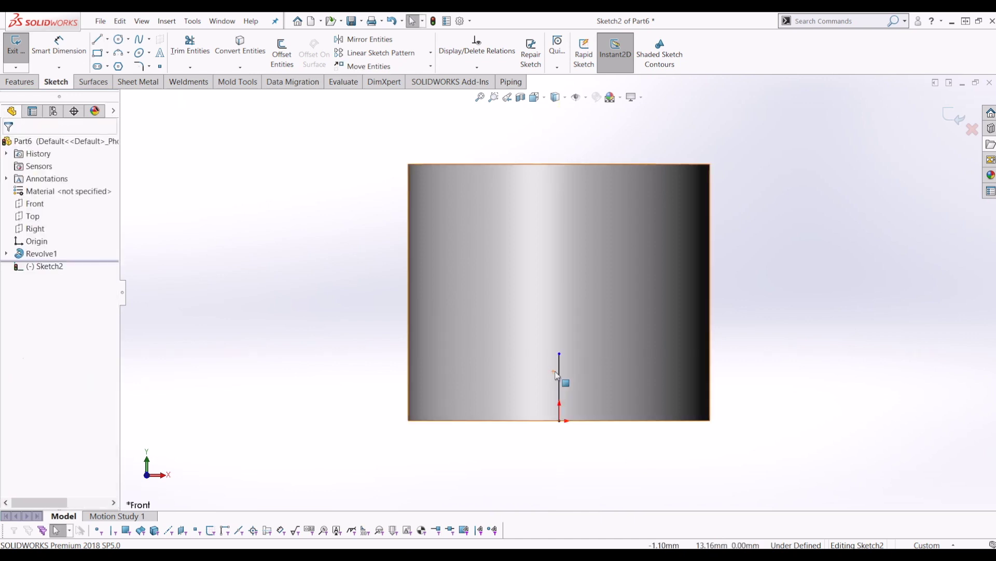
click(559, 381)
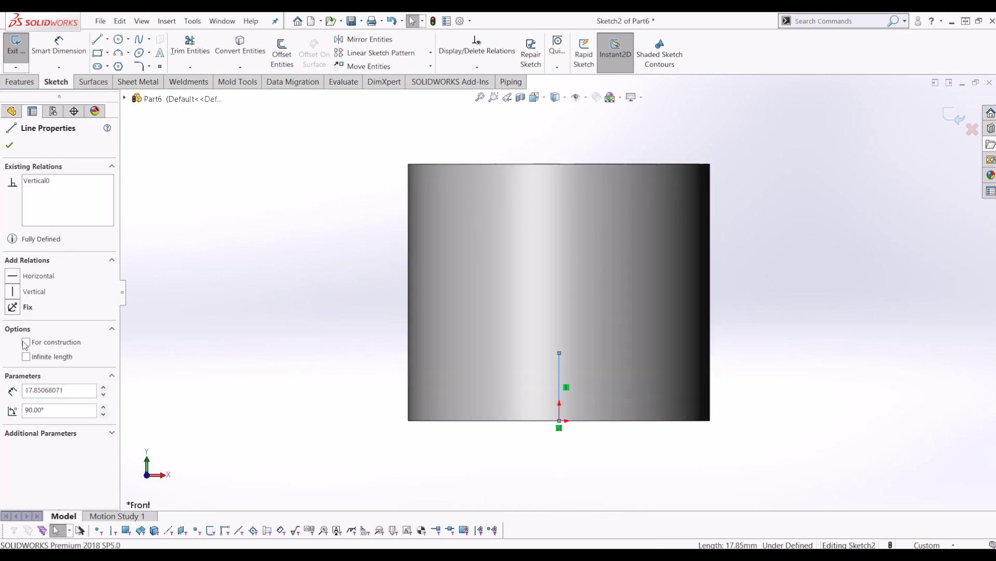
key(Escape)
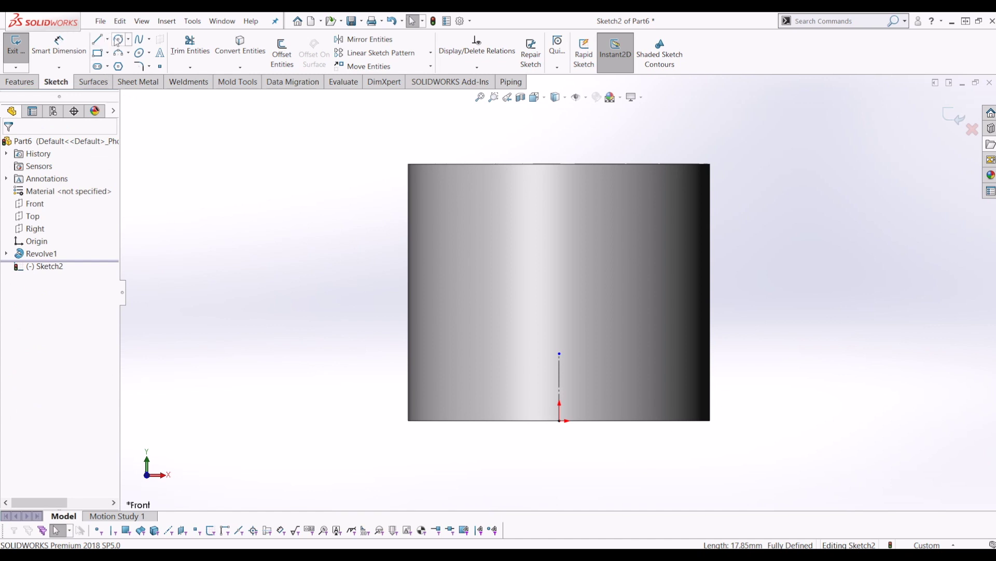
Step: Sketch a circle about 8 mm in diameter centred on the construction line's upper end
click(118, 39)
click(559, 353)
click(574, 354)
key(Escape)
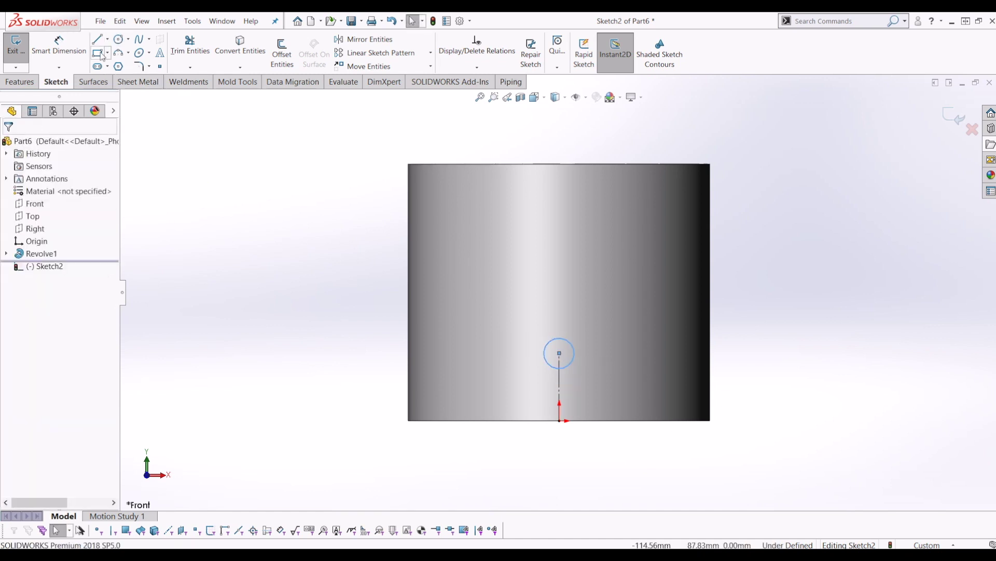
Step: Dimension the circle's diameter and set it to 15 mm
click(48, 44)
click(575, 353)
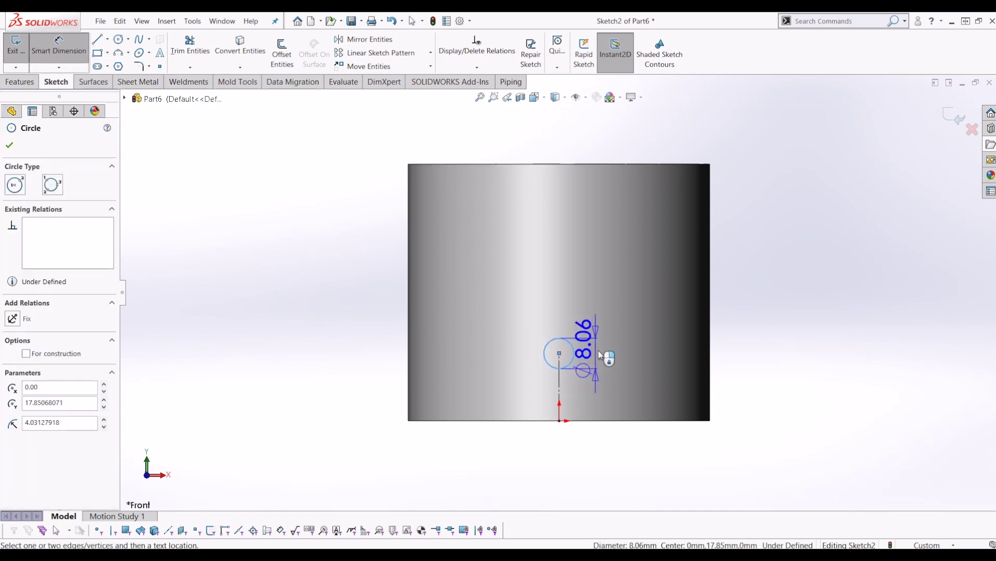
click(607, 357)
text(15)
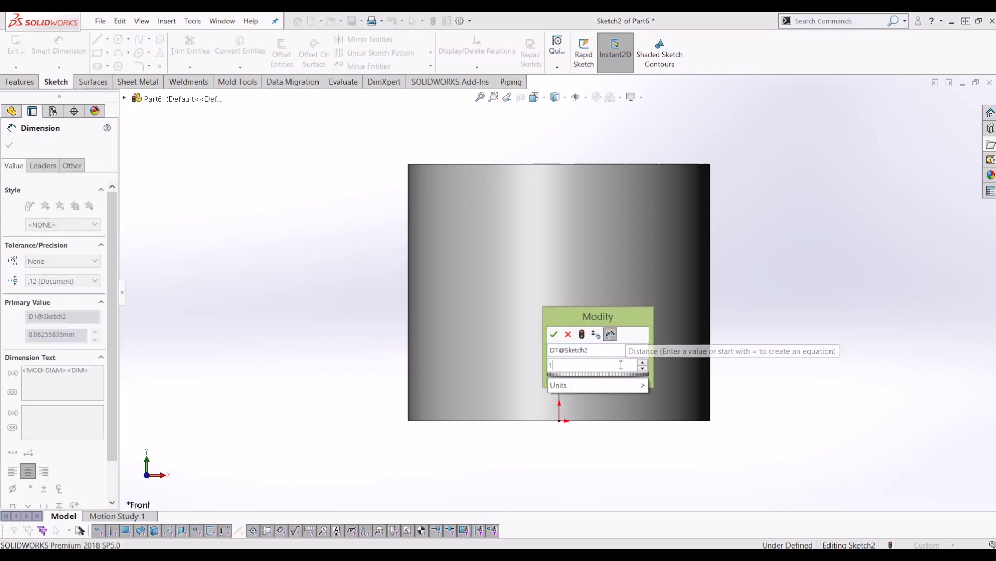
key(Return)
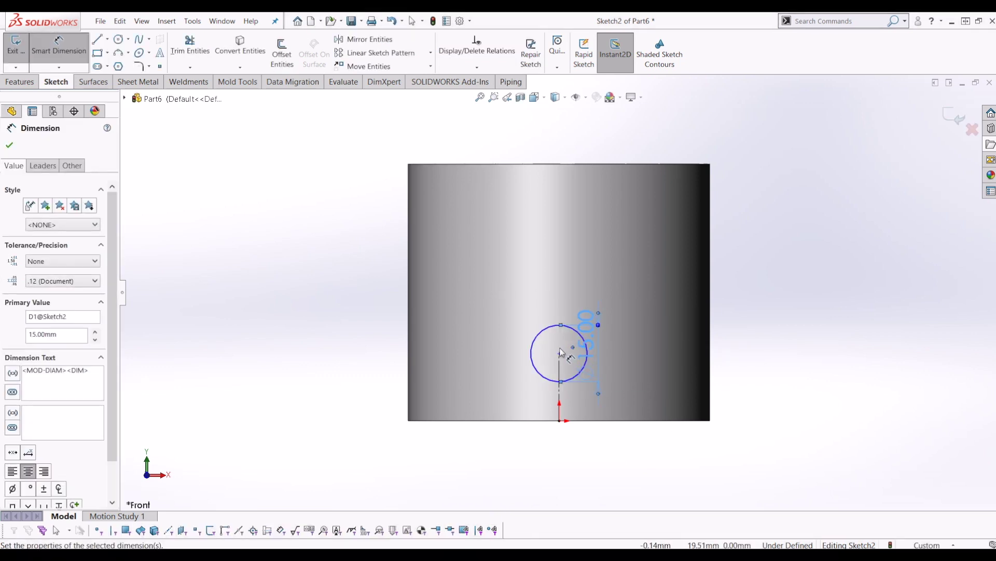
key(Escape)
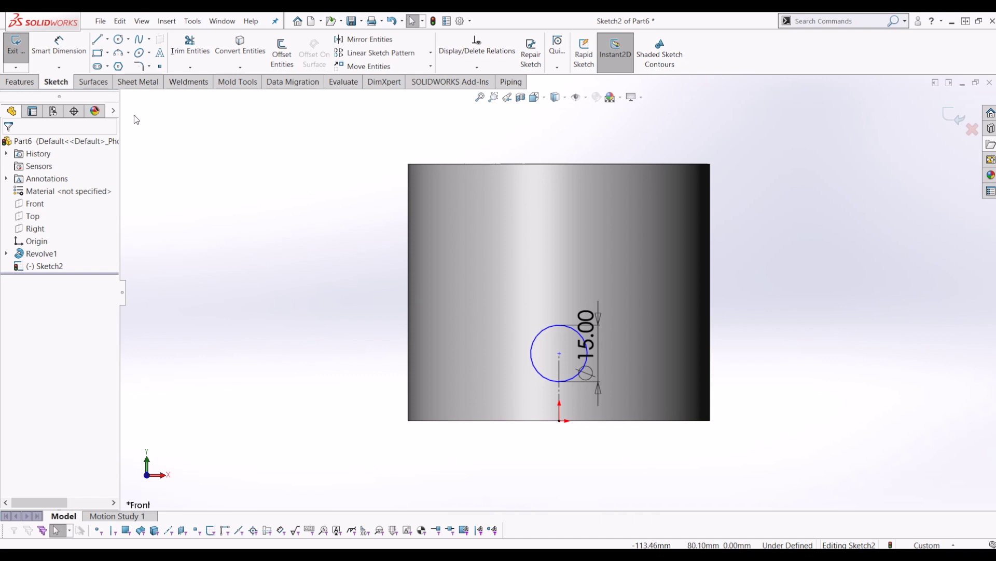
Step: Dimension the vertical distance from the origin to the circle's centre and set it to 18 mm
click(51, 51)
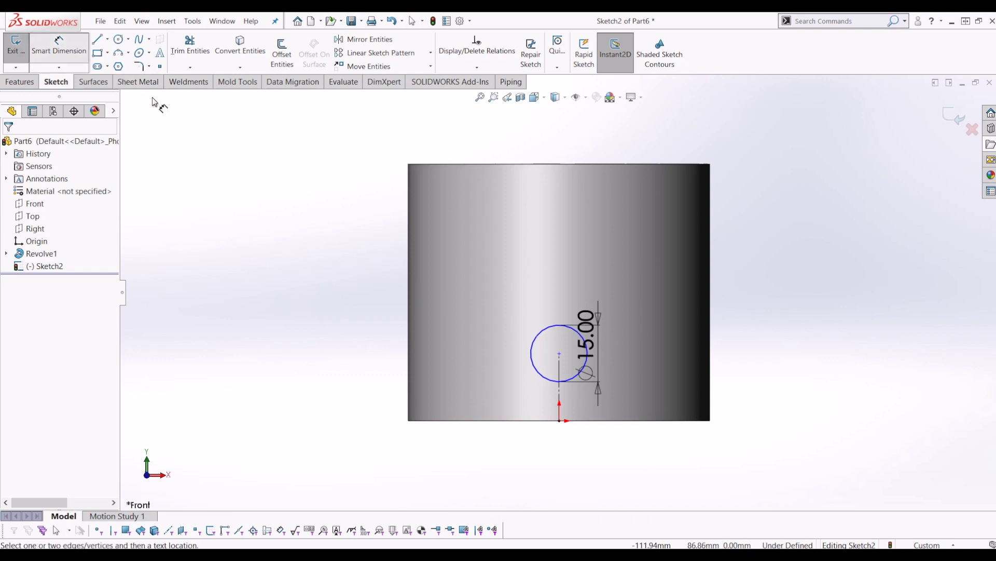
click(564, 410)
click(559, 353)
click(513, 380)
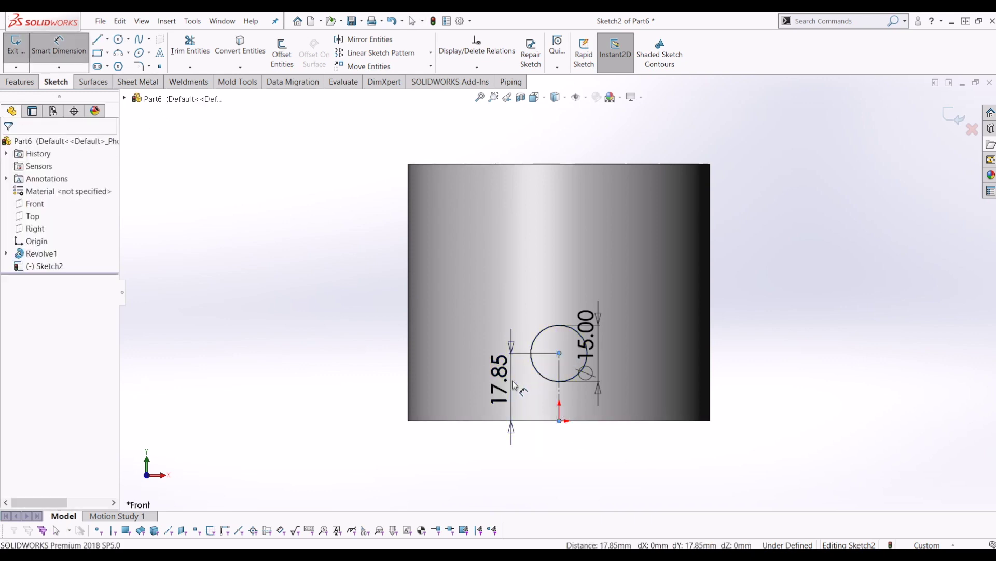
text(18)
key(Return)
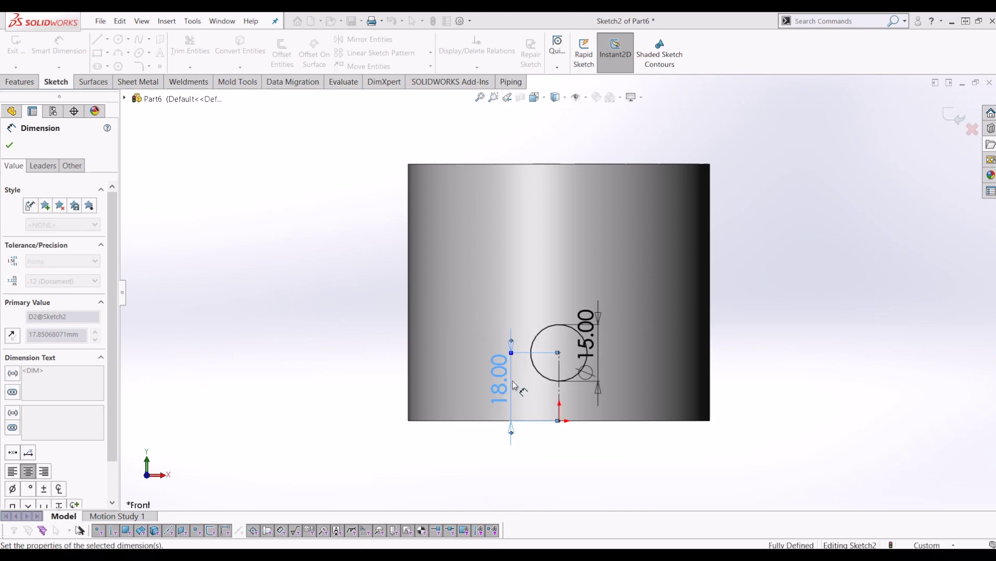
key(Escape)
key(Escape)
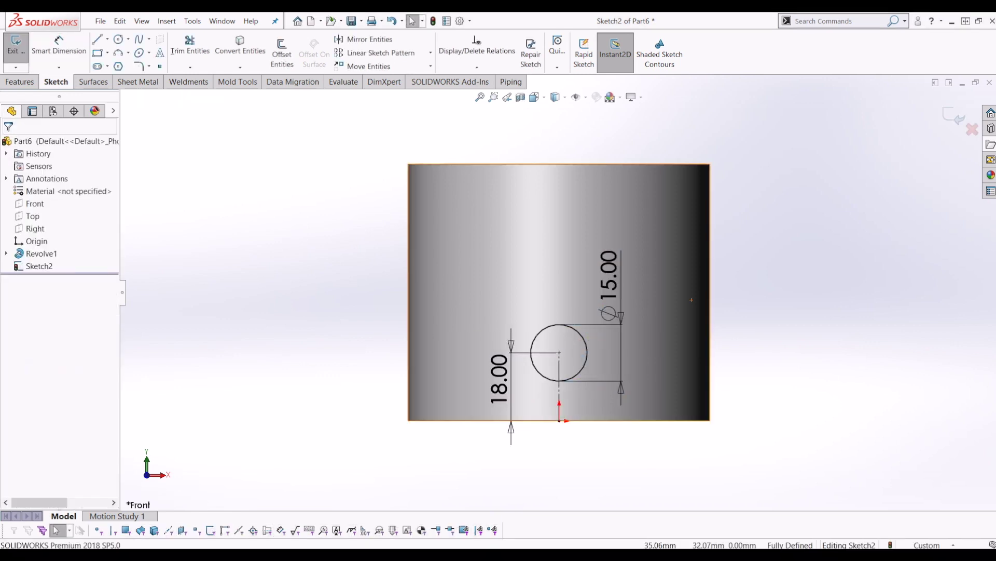
Step: Close the sketch and cut the circle through the cylinder wall using Extruded Cut with the Through All - Both end condition
scroll(545, 264, up, 4)
middle_drag(534, 282, 518, 299)
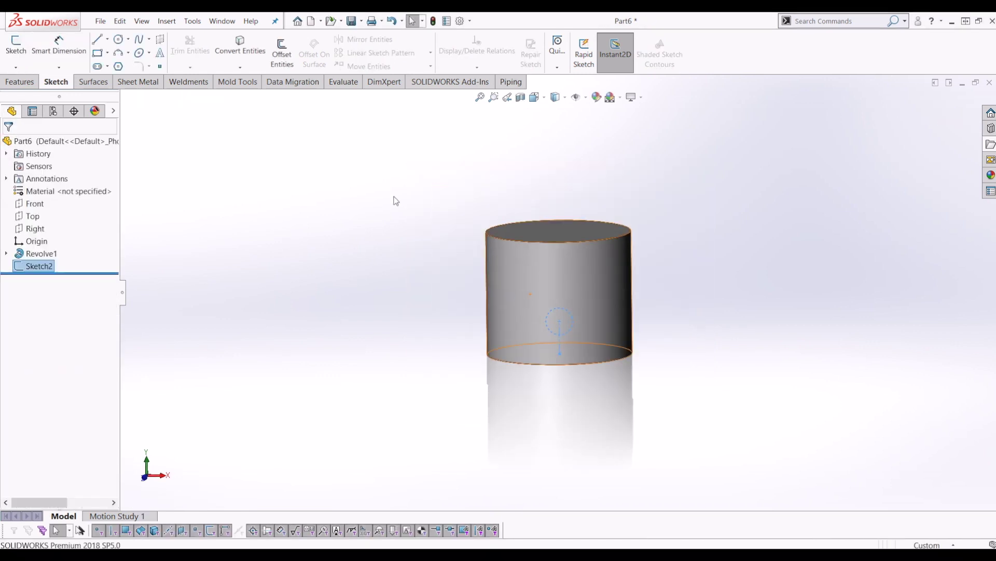
click(32, 82)
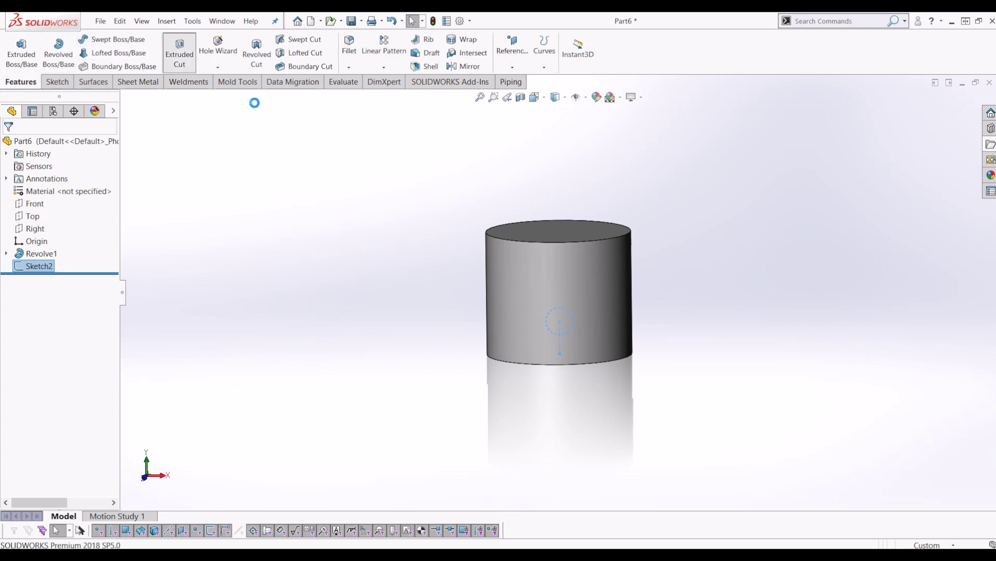
click(64, 216)
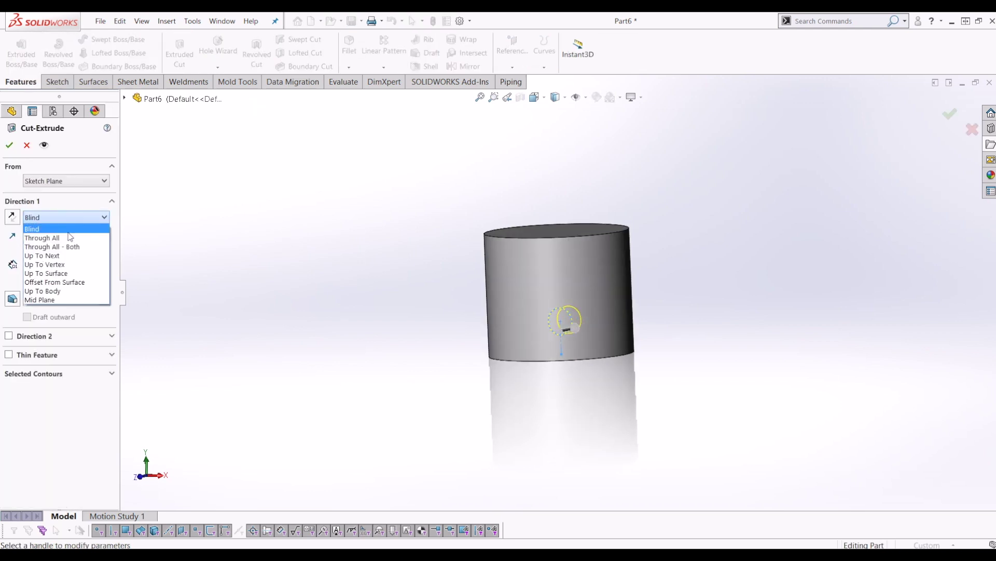
click(77, 246)
middle_drag(621, 388, 605, 340)
click(8, 144)
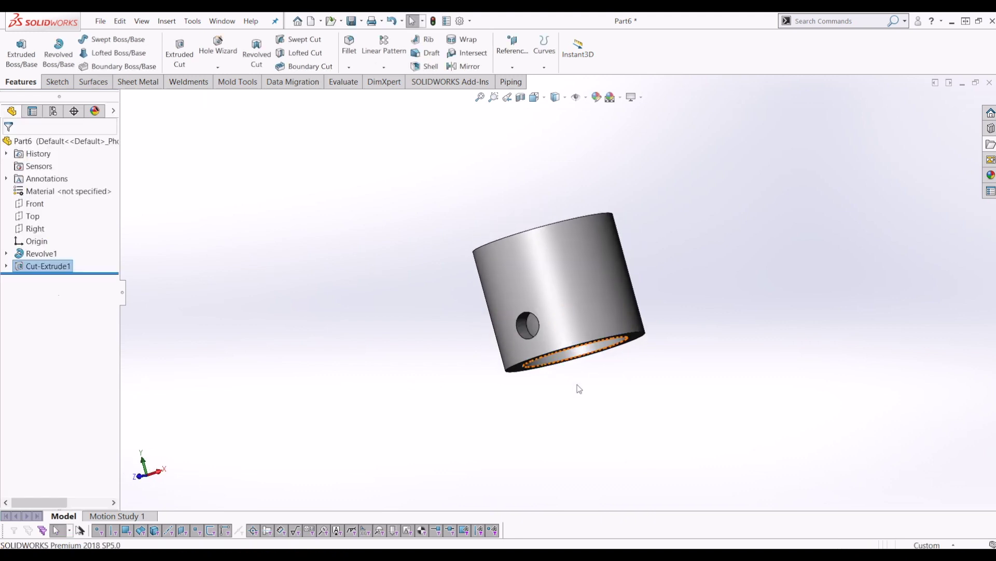
middle_drag(576, 390, 525, 364)
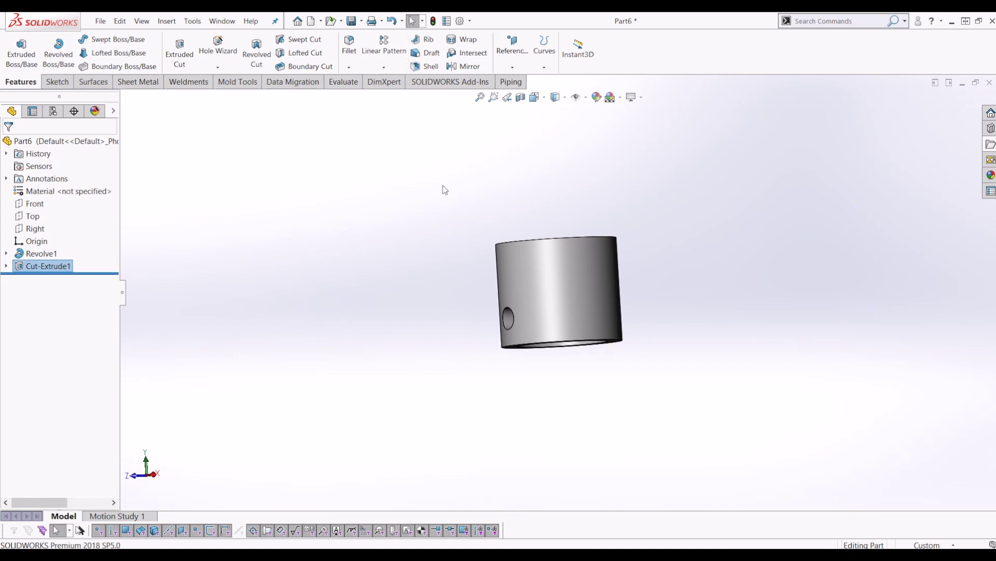
Step: Save the part in the Upload folder under the file name Piston
click(353, 22)
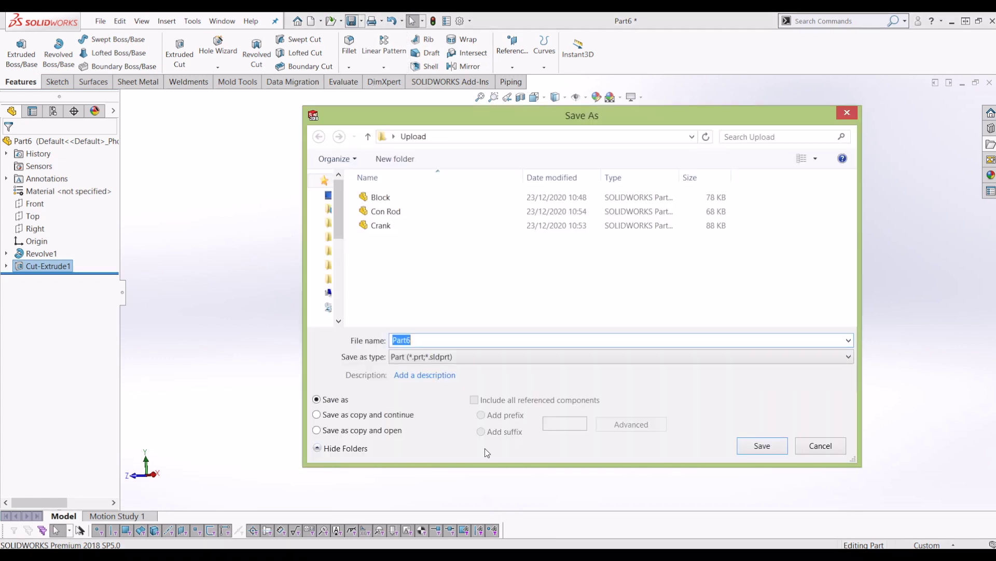
text(Piston)
click(752, 447)
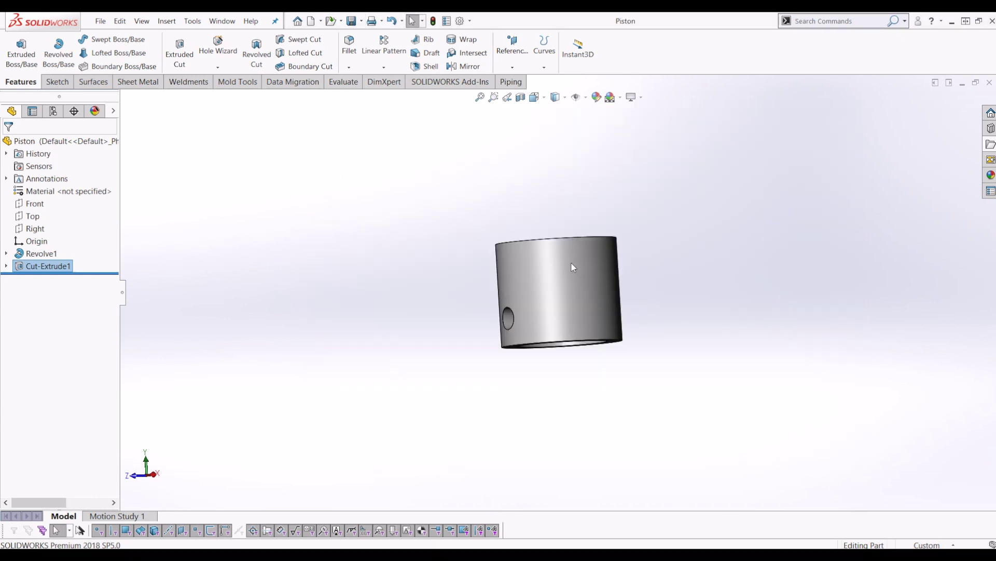
middle_drag(582, 381, 369, 190)
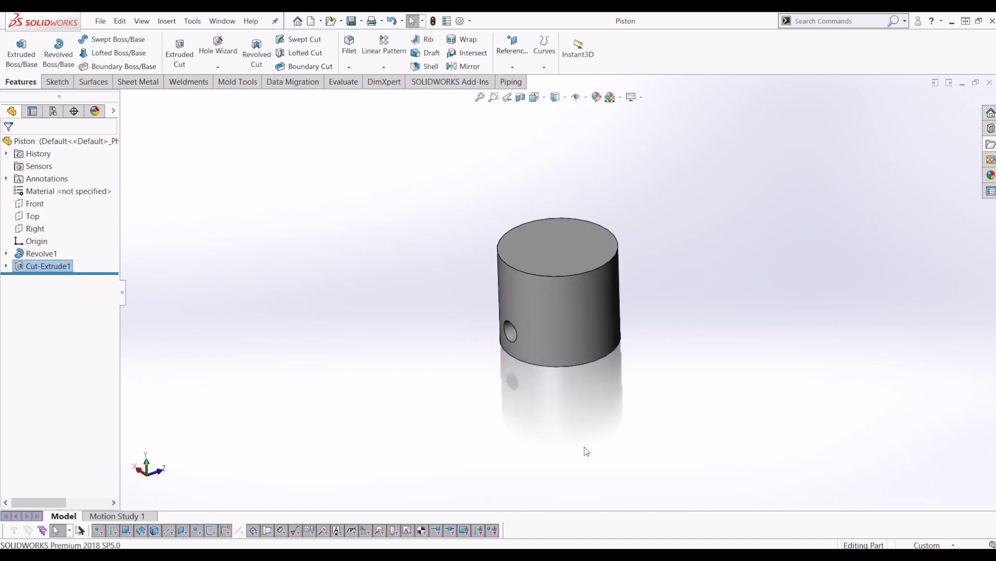
middle_drag(556, 334, 612, 350)
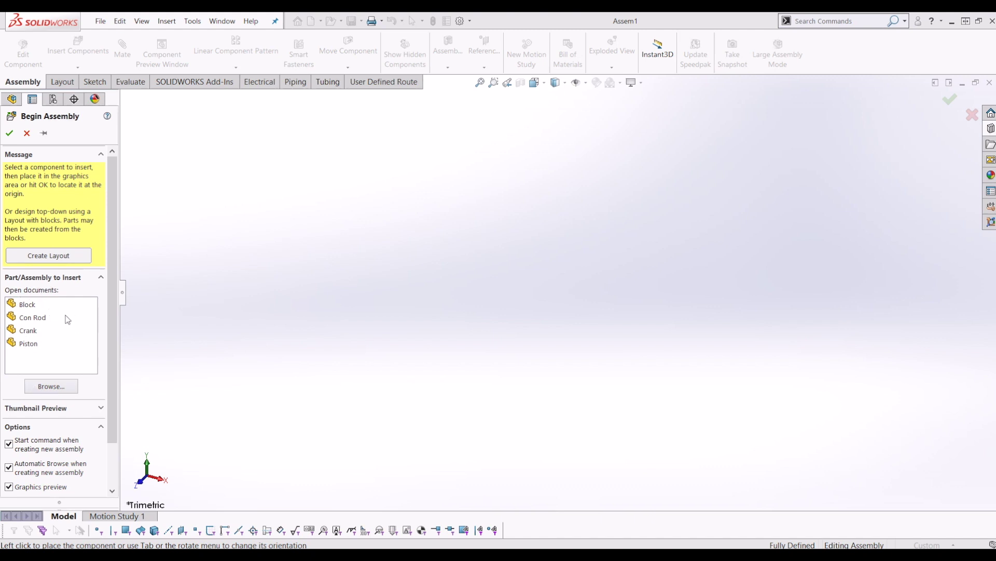
Step: Place the Block as the first, fixed component of the new assembly
click(37, 306)
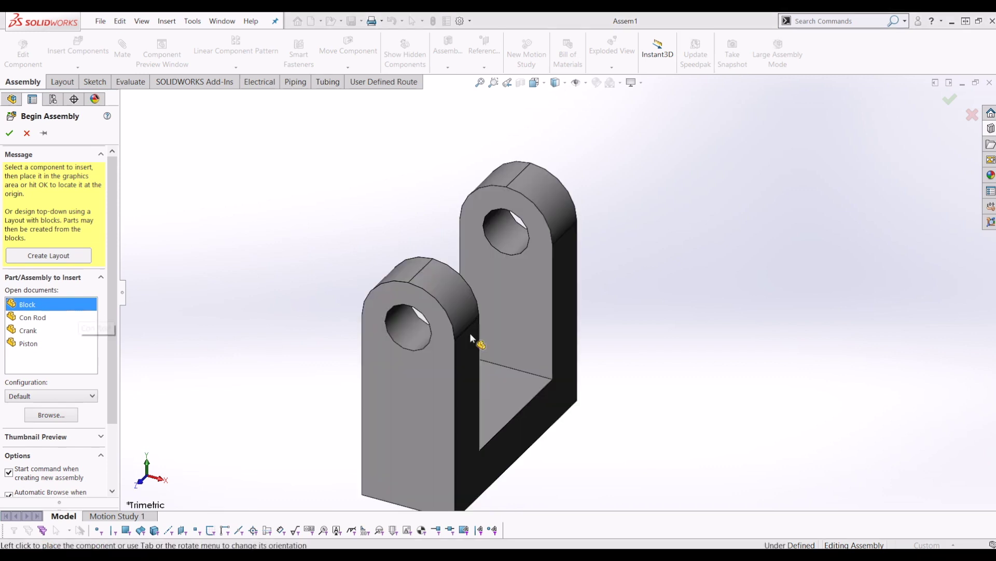
click(490, 307)
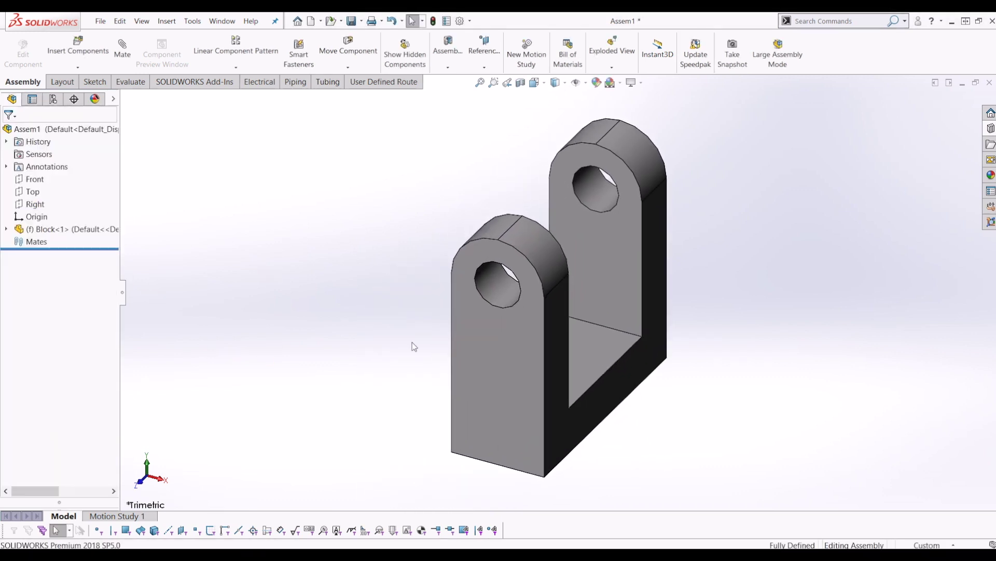
middle_drag(574, 358, 464, 356)
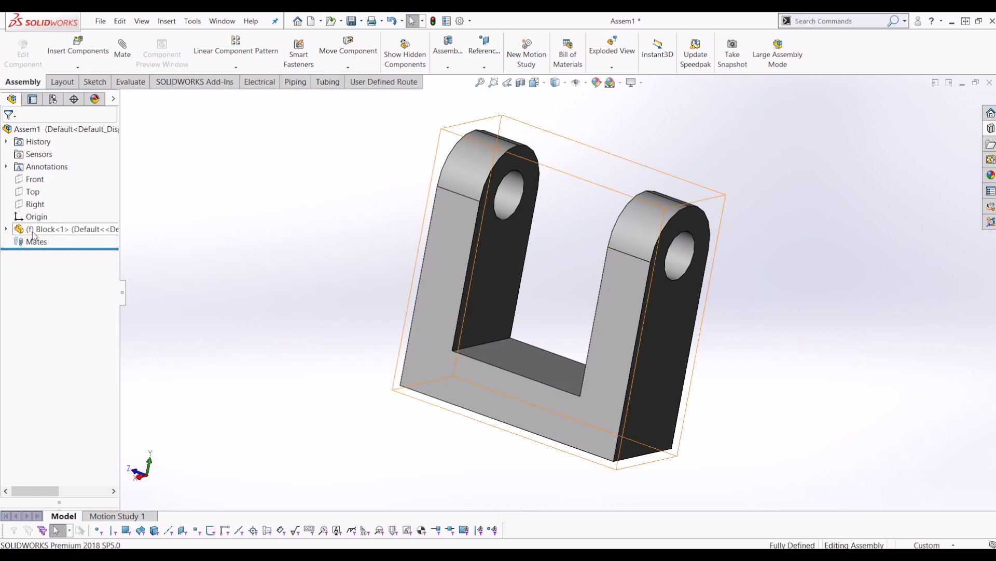
middle_drag(363, 276, 556, 338)
scroll(556, 338, up, 4)
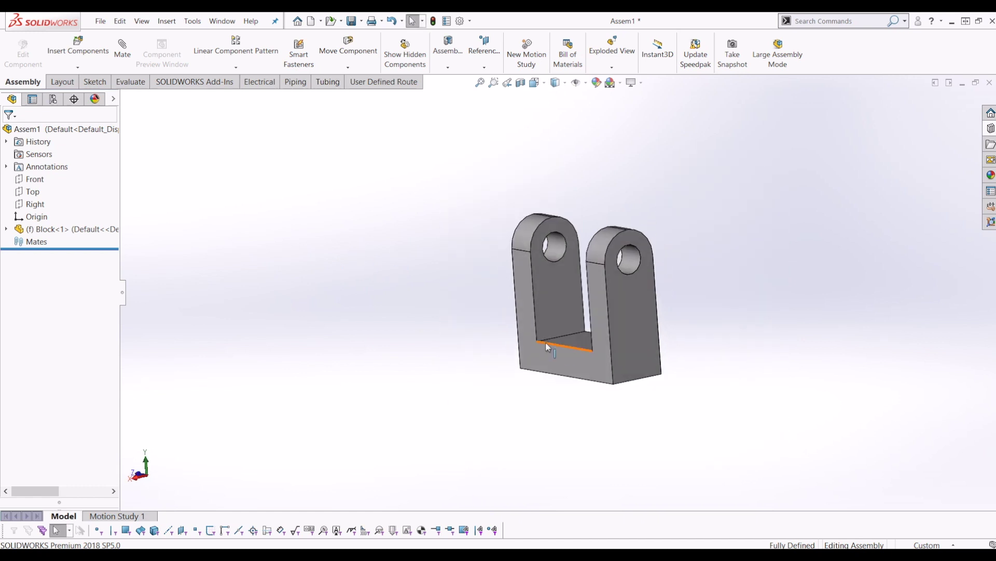
Step: Insert the Crank component into the assembly and place it in free space above and beside the Block
click(71, 51)
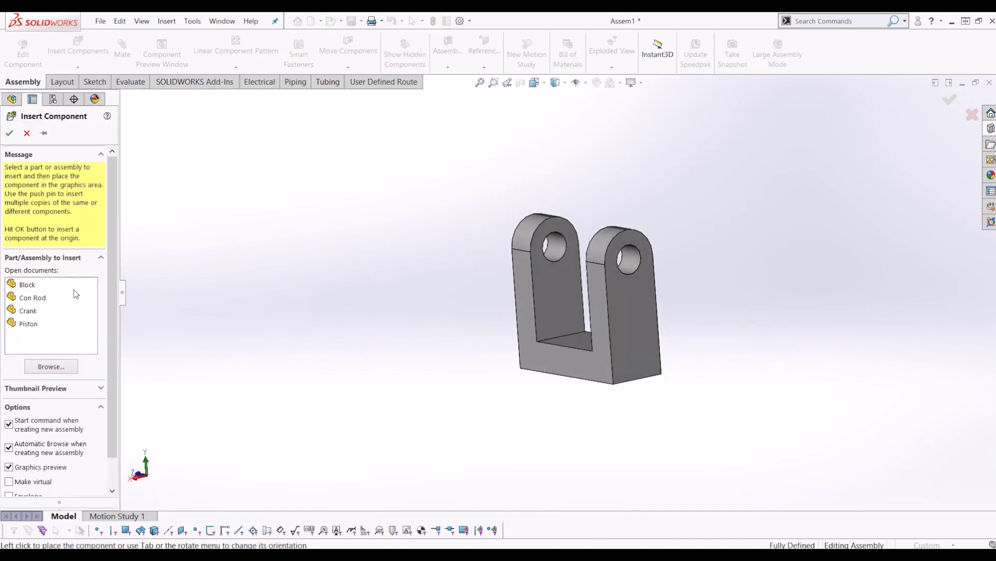
click(29, 311)
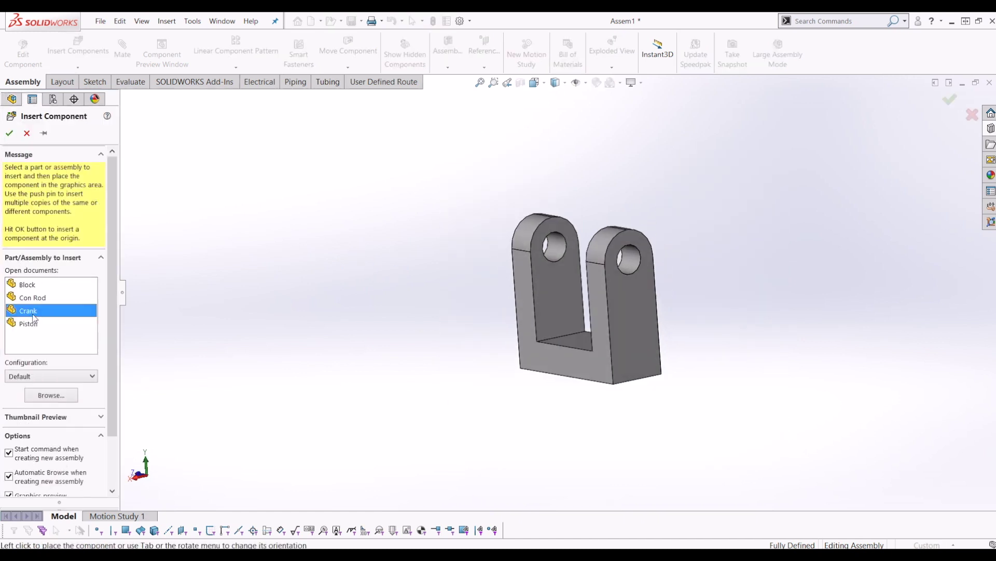
click(660, 163)
middle_drag(672, 150, 849, 166)
Step: Add a concentric mate between the Crank's shaft and the hole in the Block's nearer arm
click(803, 207)
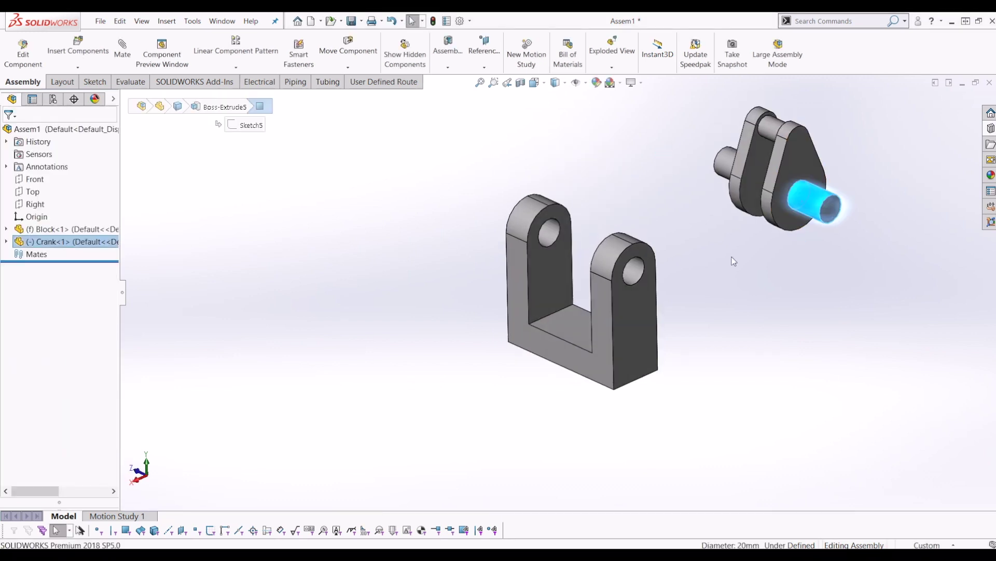
scroll(650, 260, down, 3)
ctrl+click(627, 275)
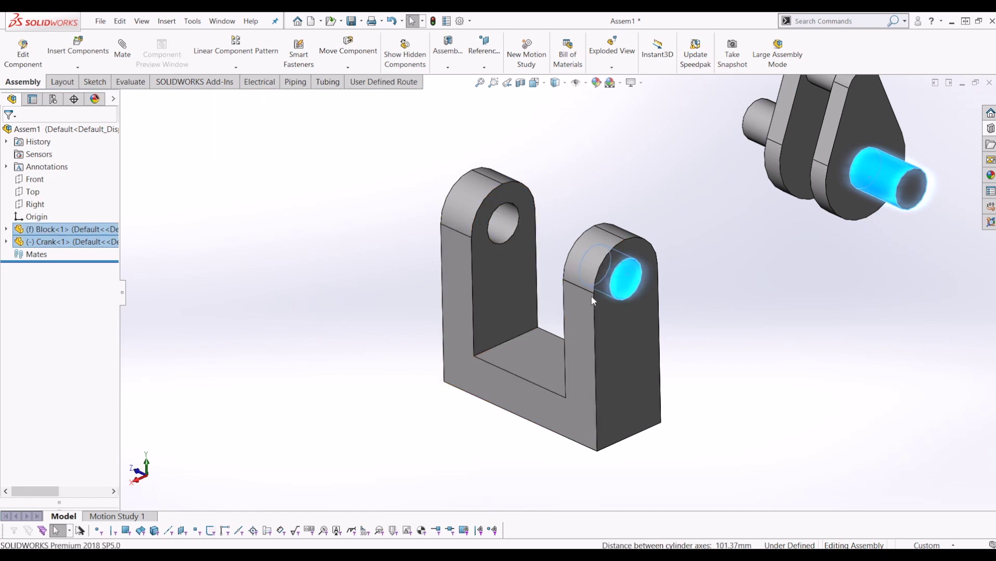
scroll(592, 297, up, 1)
click(120, 51)
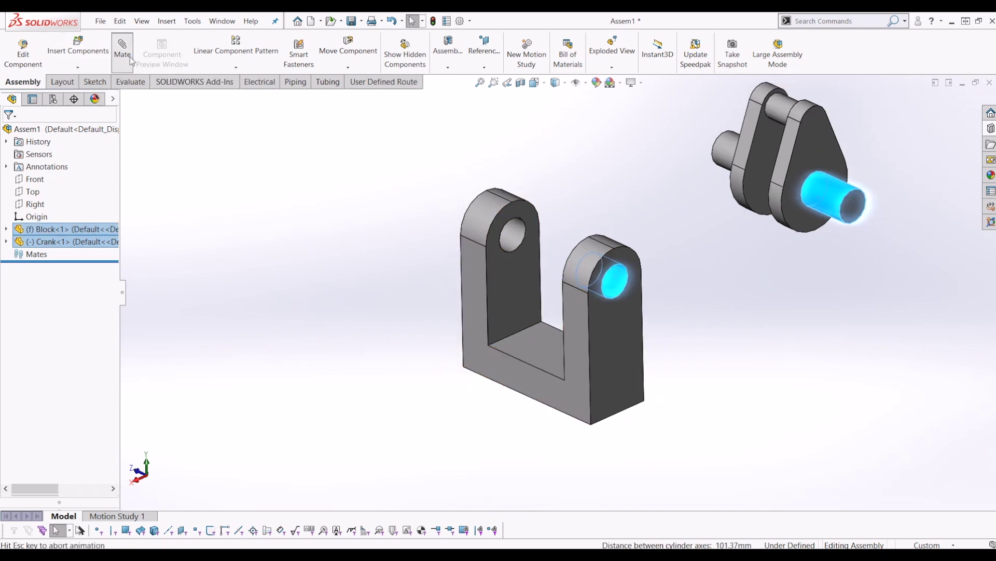
click(337, 93)
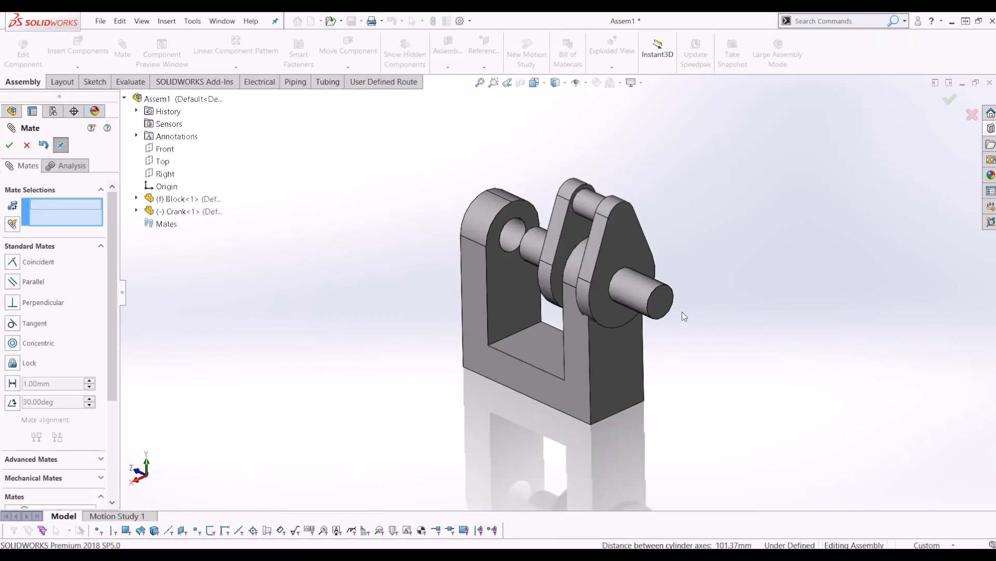
Step: Add a coincident mate between the Crank shaft's end face and the Block arm's outer face, and finish mating
click(669, 303)
click(623, 348)
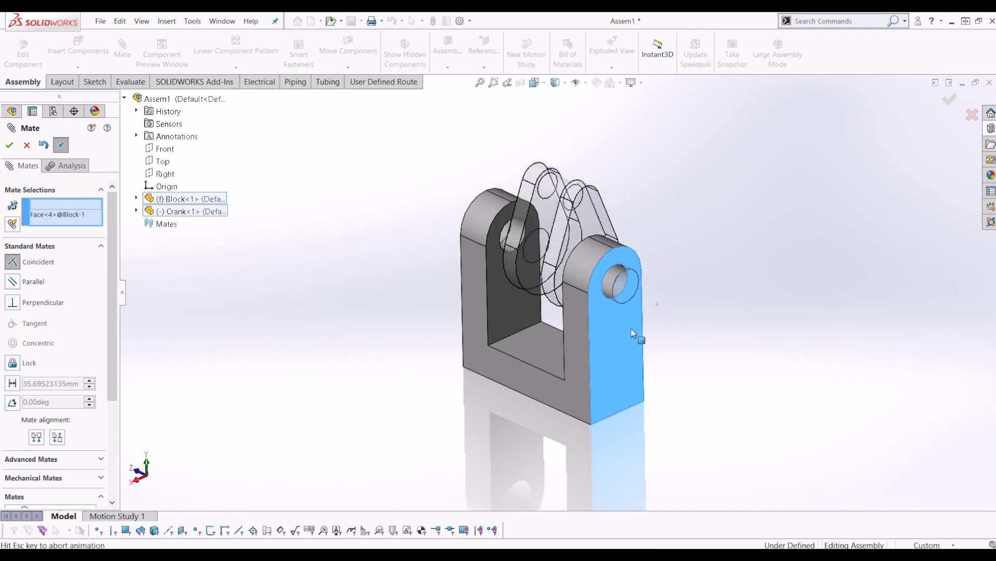
click(785, 335)
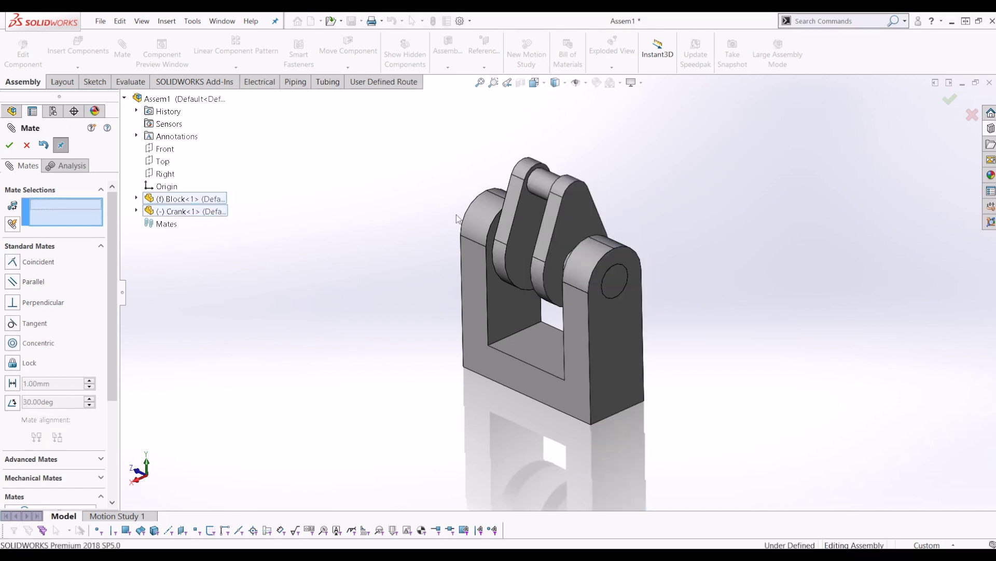
middle_drag(585, 258, 582, 353)
scroll(583, 353, up, 3)
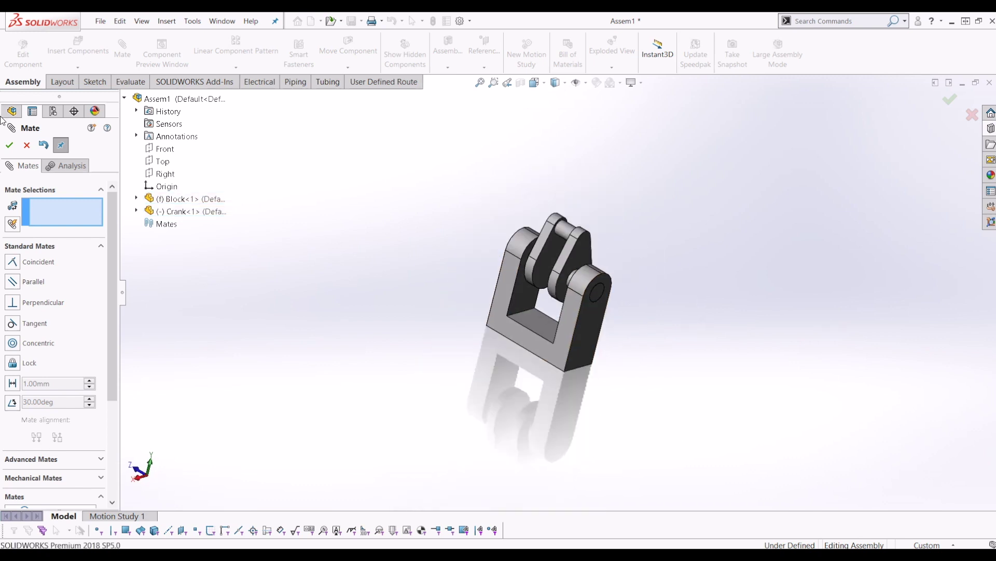
click(26, 145)
Step: Turn the Crank within the Block to check how it rotates
middle_drag(673, 284, 655, 297)
scroll(655, 297, down, 2)
drag(546, 243, 525, 223)
click(663, 333)
middle_drag(665, 337, 533, 247)
drag(532, 247, 574, 256)
key(Escape)
middle_drag(574, 256, 640, 323)
Step: Insert the Con Rod component and place it in free space above the Crank
click(78, 47)
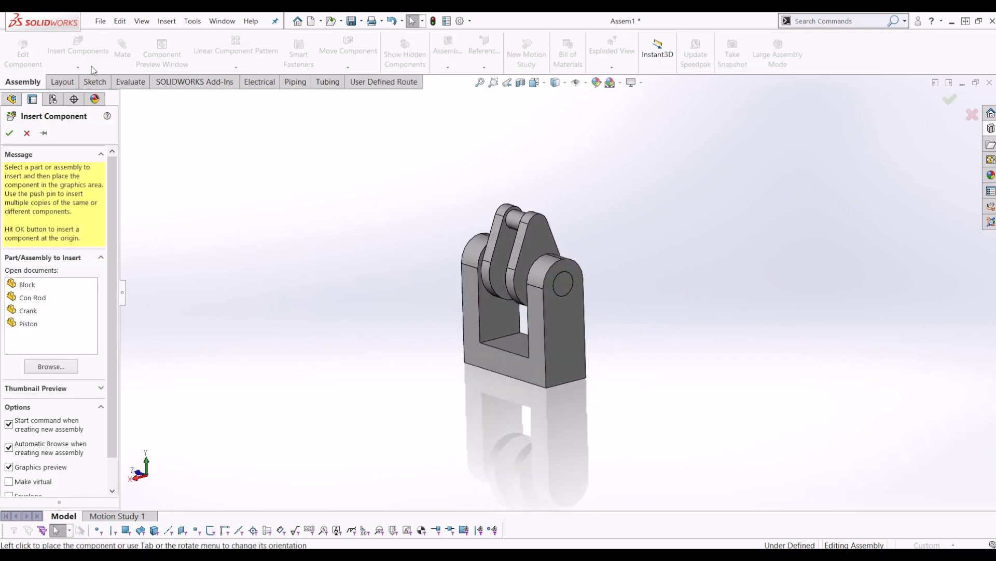
click(42, 297)
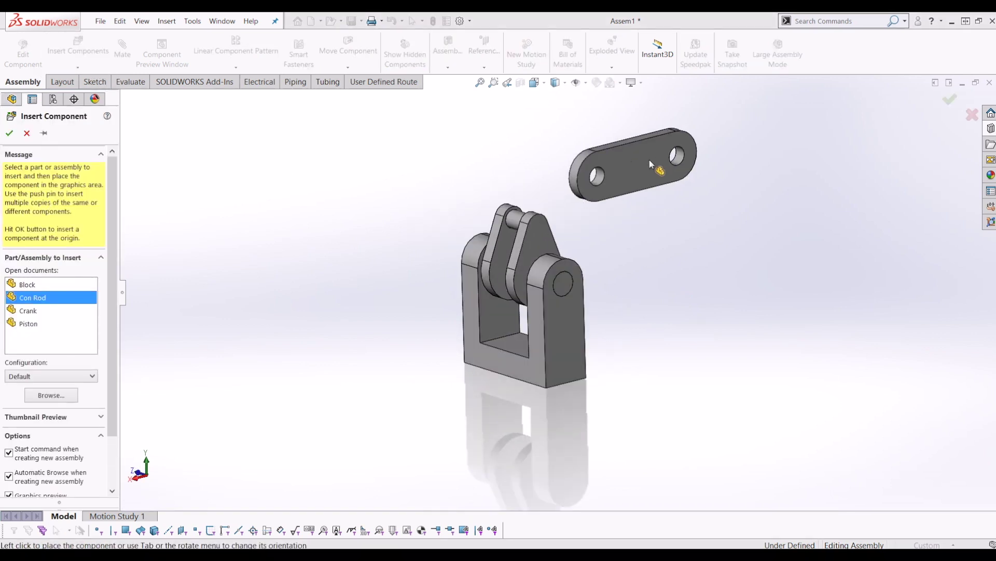
click(642, 181)
scroll(641, 155, down, 3)
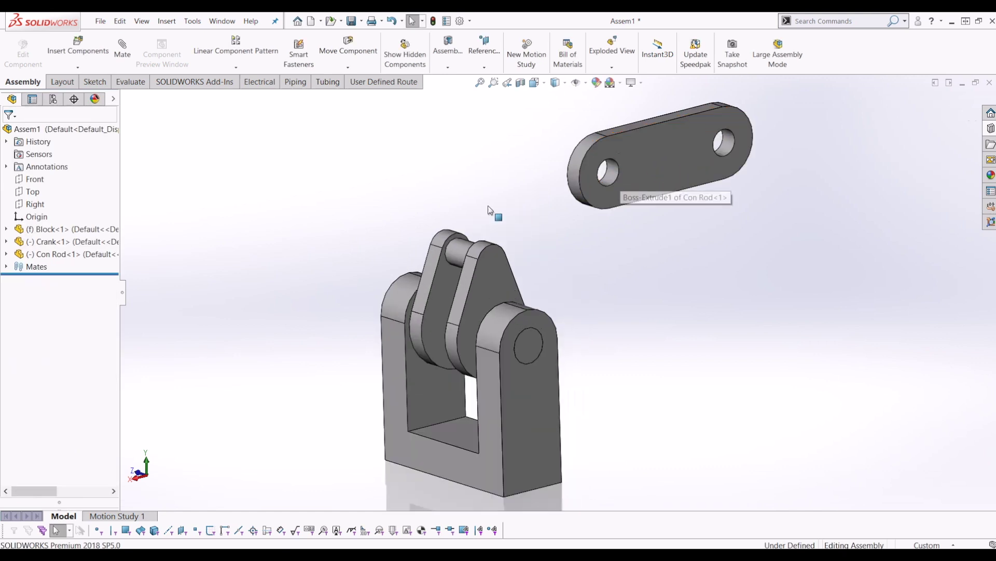
Step: Add a concentric mate between the Crank's pin and the hole at one end of the Con Rod
click(466, 251)
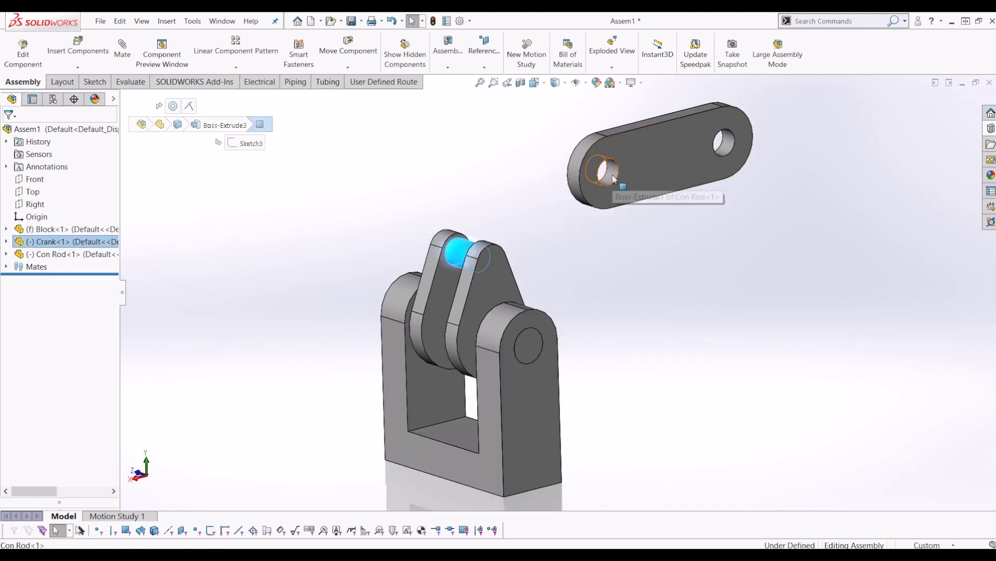
ctrl+click(614, 179)
click(121, 54)
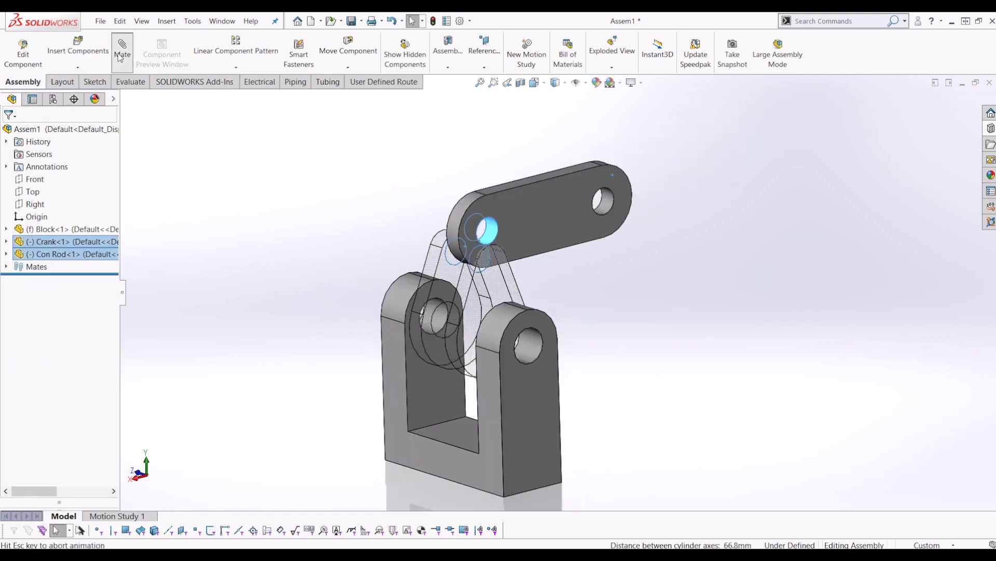
click(214, 132)
Step: Add a 5 mm distance mate between the Con Rod's flat side face and the inner face of the Crank web it faces
middle_drag(384, 210, 469, 325)
click(575, 254)
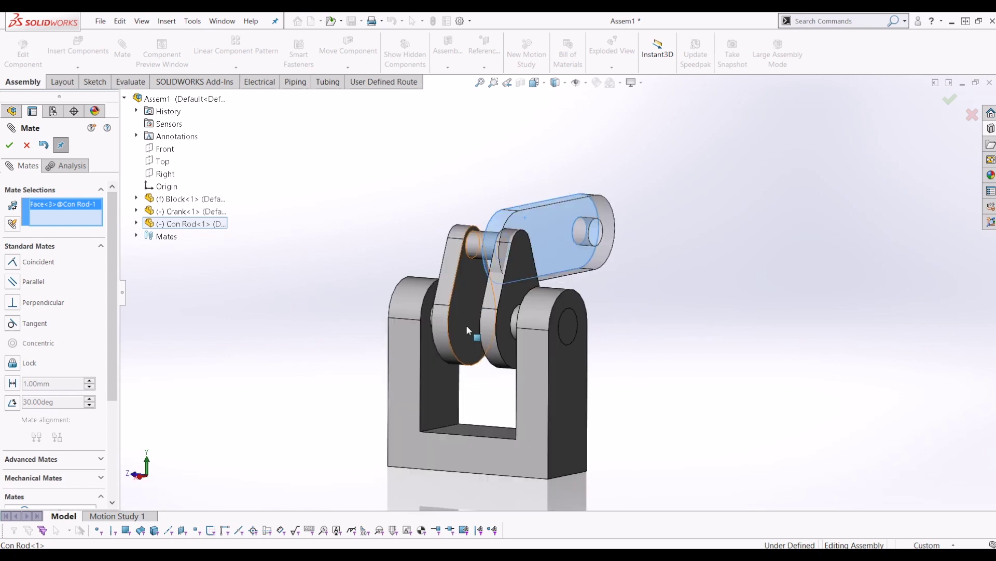
click(462, 321)
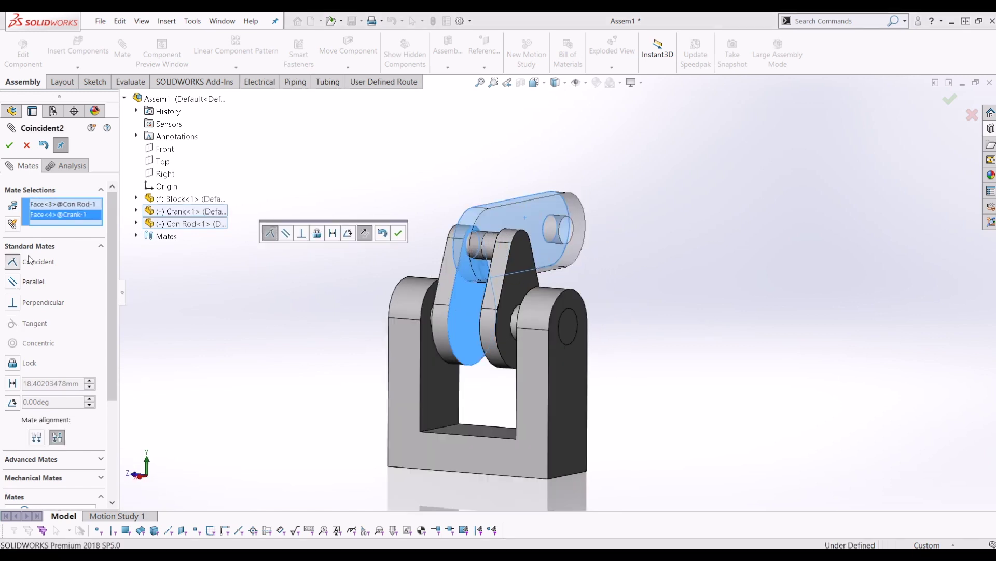
click(15, 389)
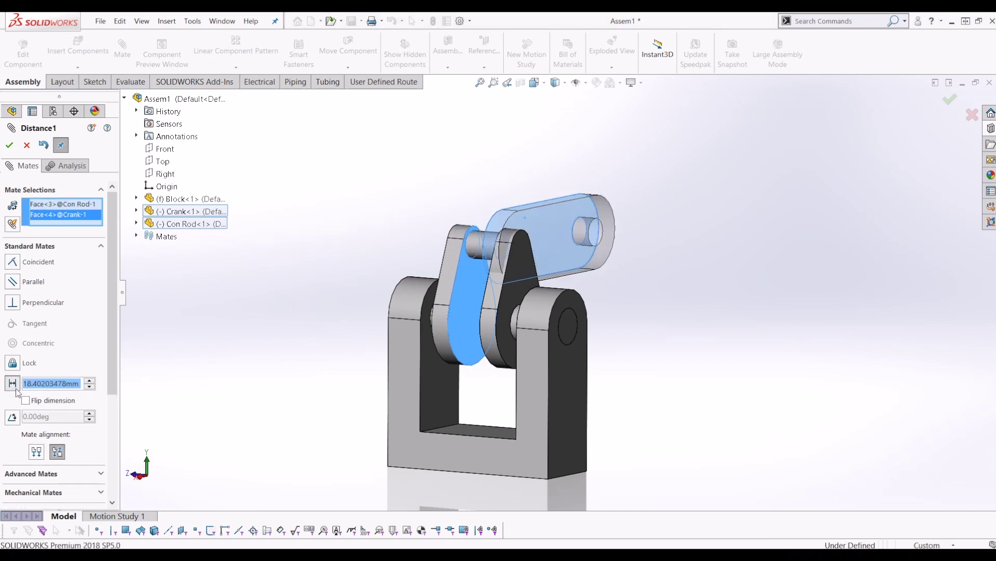
text(5)
key(Return)
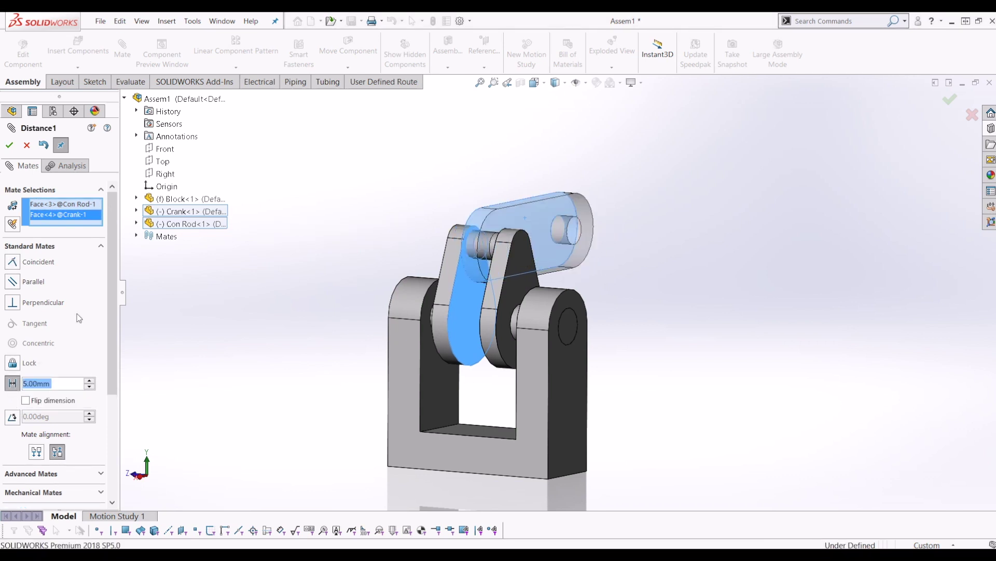
click(9, 145)
Step: Move the Con Rod and Crank to check how the linkage swings on the Block
middle_drag(481, 210, 564, 220)
drag(563, 218, 459, 177)
drag(467, 279, 480, 259)
middle_drag(485, 294, 370, 159)
drag(465, 184, 407, 169)
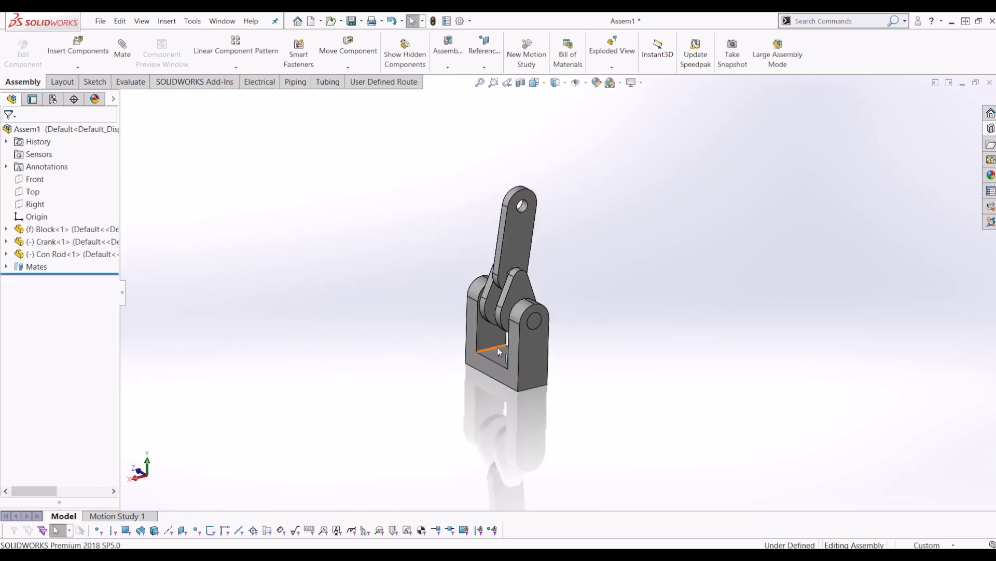
scroll(637, 322, up, 1)
middle_drag(636, 322, 536, 290)
scroll(537, 290, down, 4)
click(543, 208)
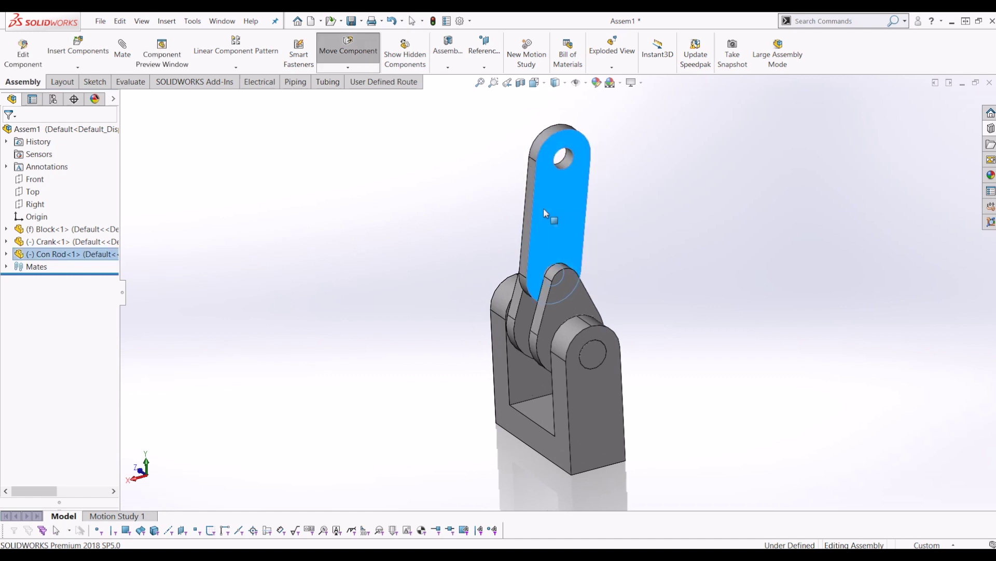
Step: Create a mid plane reference between the outer faces of the Block's two arms
click(475, 61)
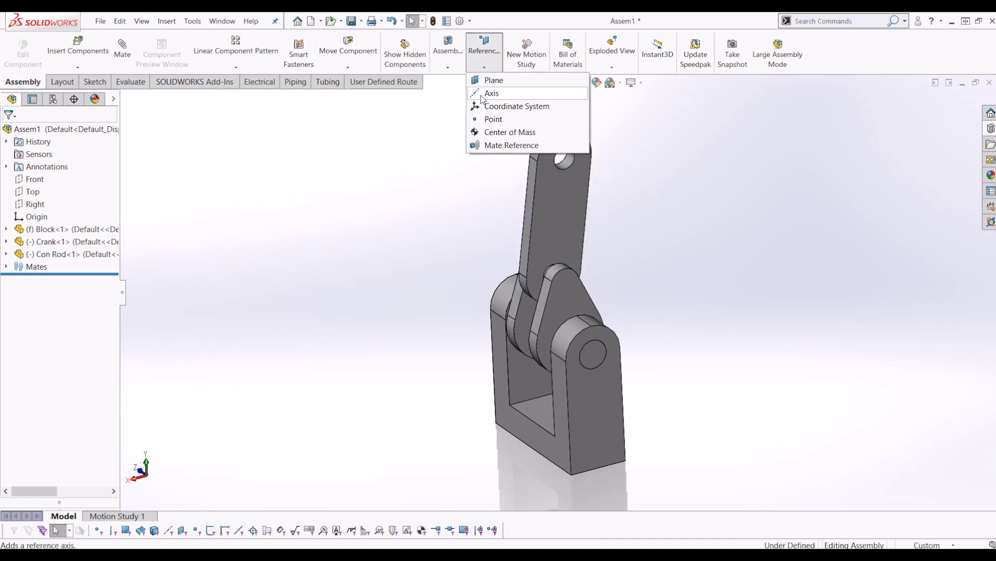
click(491, 79)
click(577, 393)
middle_drag(578, 393, 357, 335)
click(476, 357)
middle_drag(476, 356, 522, 423)
key(Return)
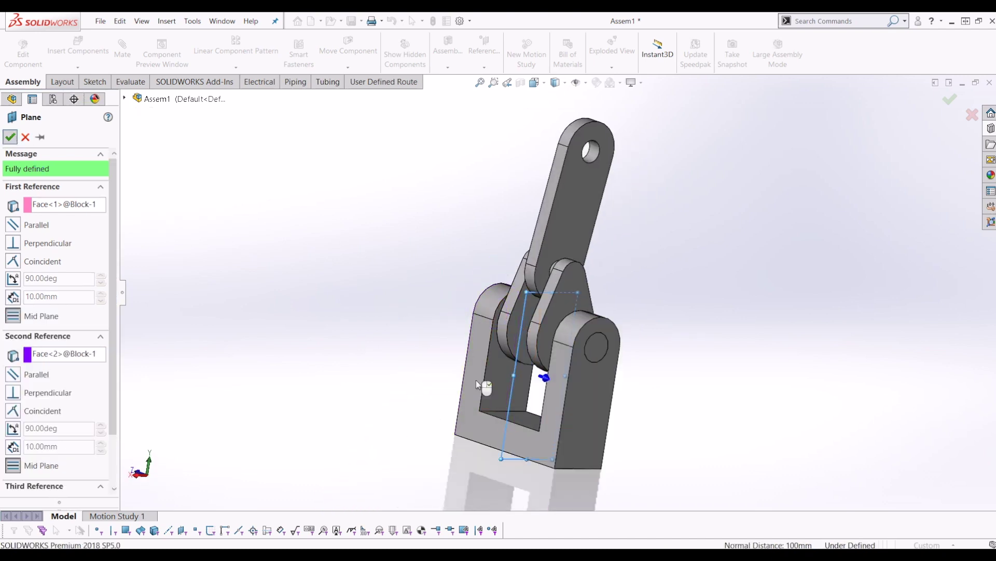
Step: Create a second mid plane between the Block's U-shaped front and back faces
click(490, 47)
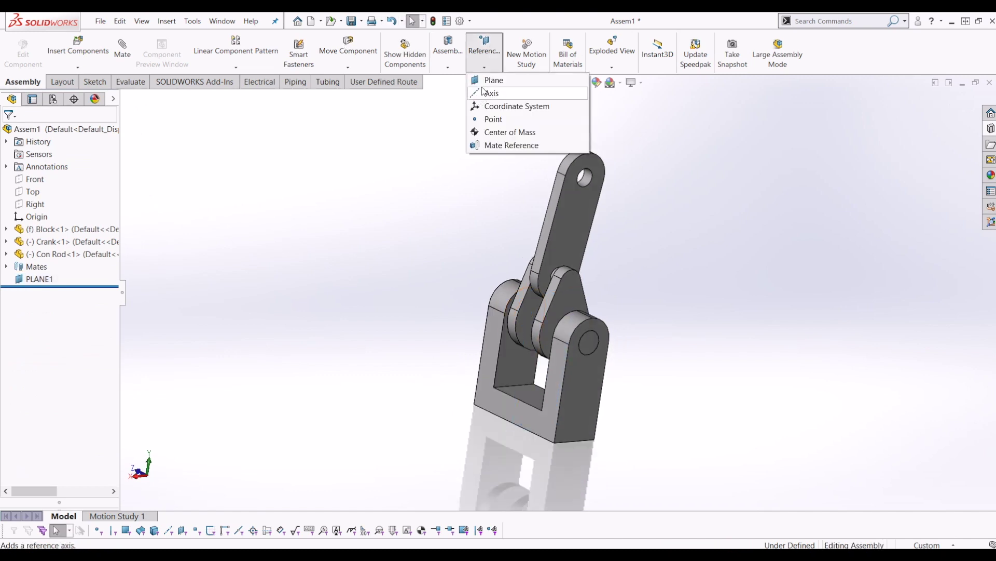
click(488, 80)
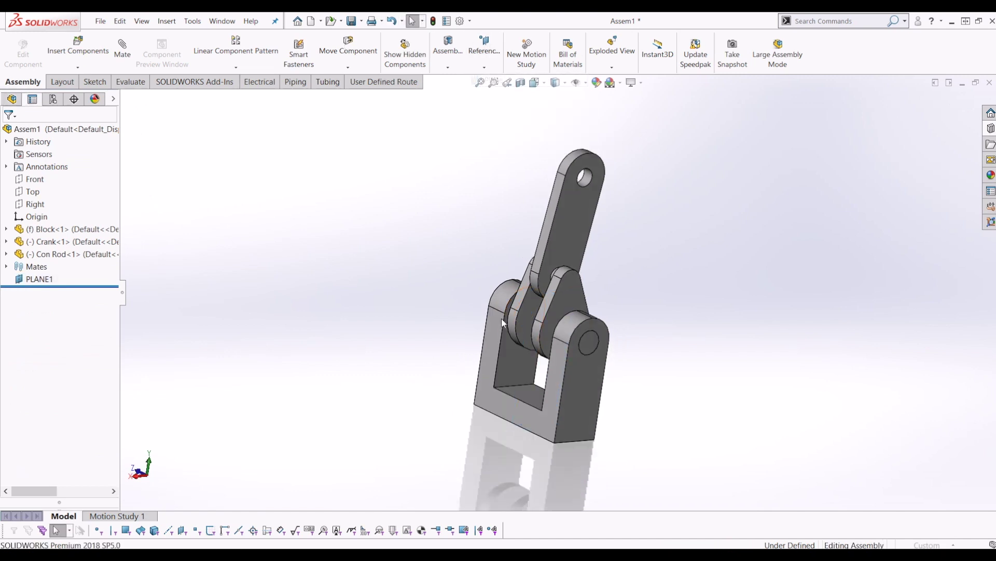
click(535, 424)
middle_drag(549, 402, 505, 437)
click(593, 419)
middle_drag(593, 419, 694, 351)
click(11, 137)
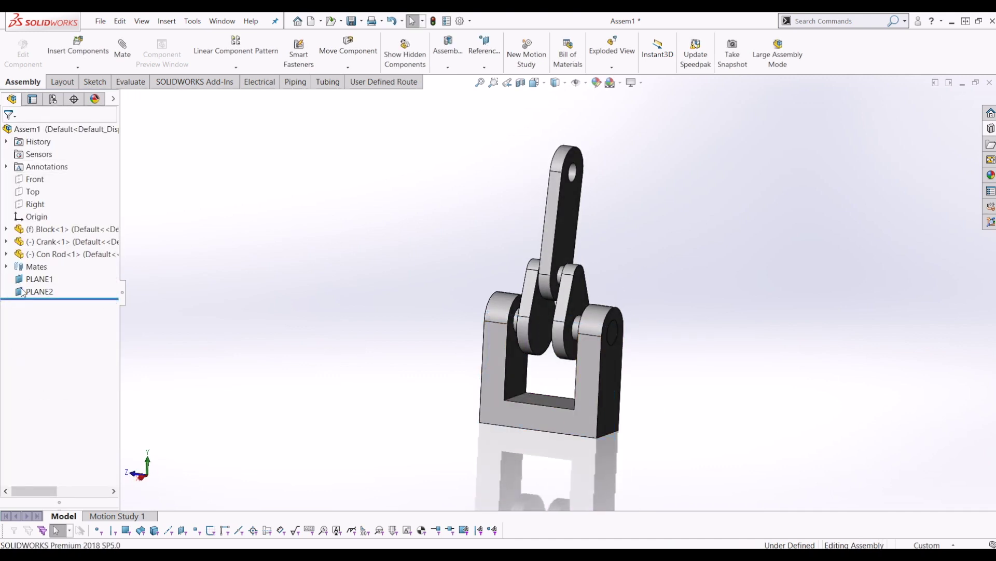
Step: Create a reference axis at the intersection of PLANE1 and PLANE2
click(36, 281)
middle_drag(444, 366, 587, 382)
scroll(570, 357, down, 5)
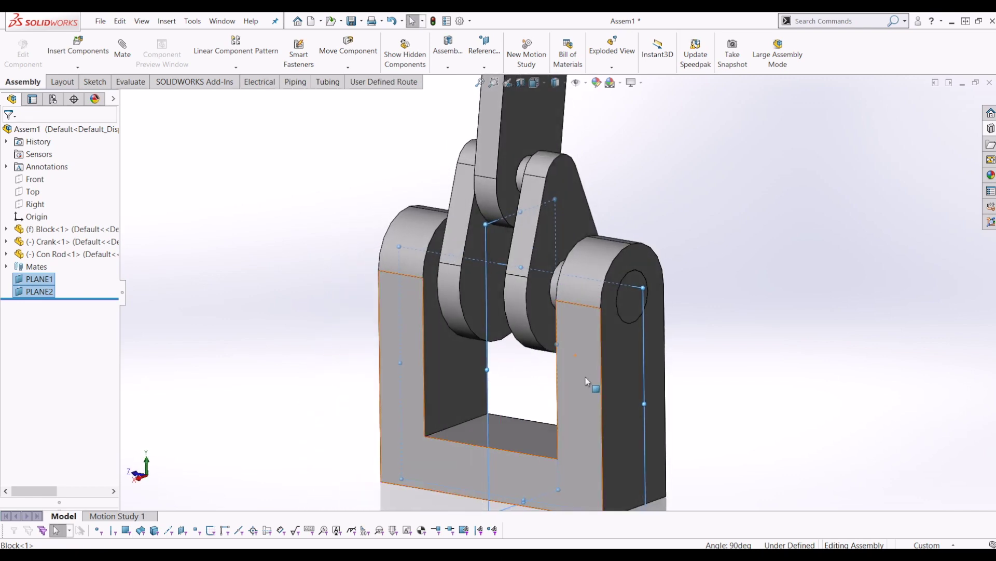
scroll(589, 376, up, 2)
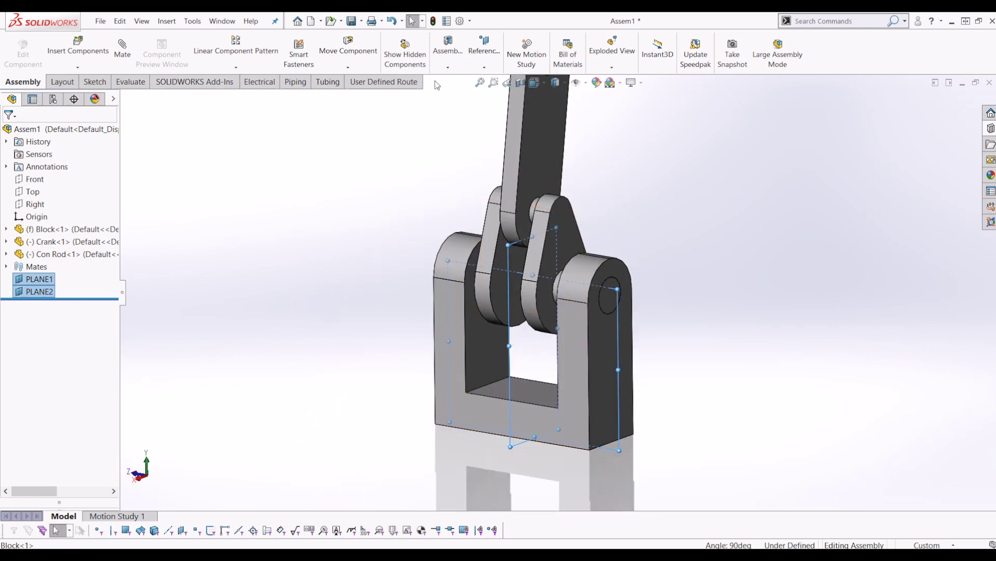
click(479, 59)
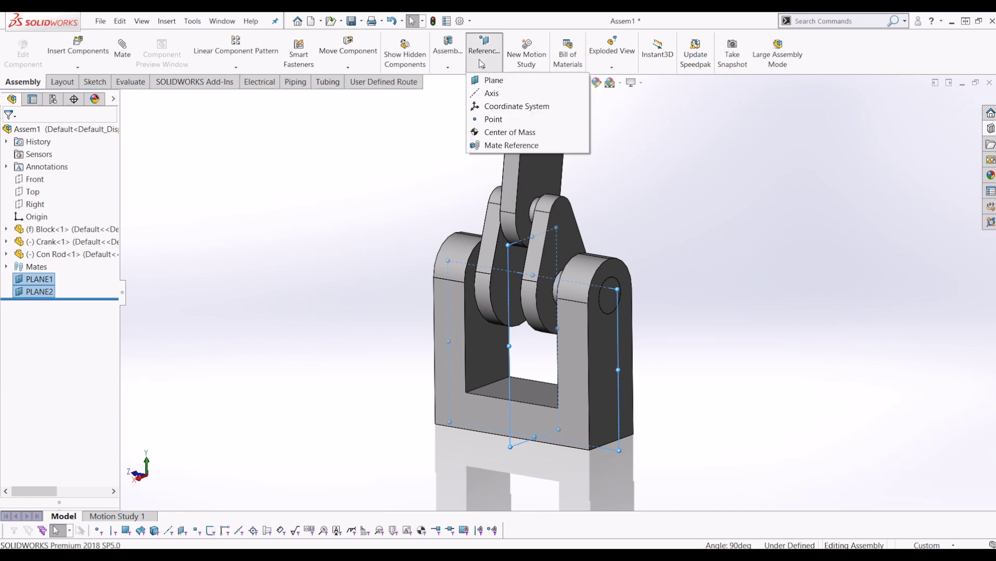
click(475, 99)
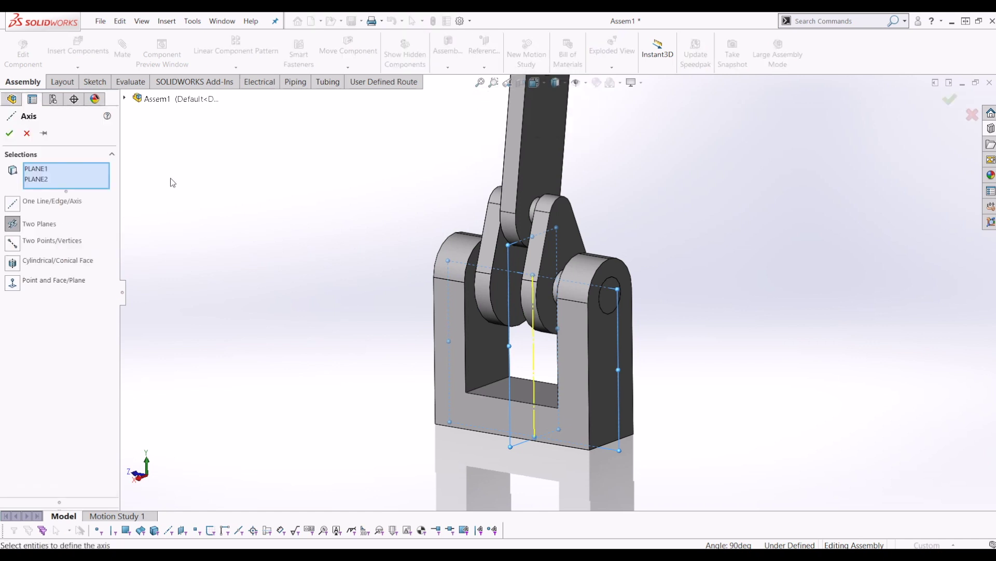
middle_drag(558, 288, 613, 253)
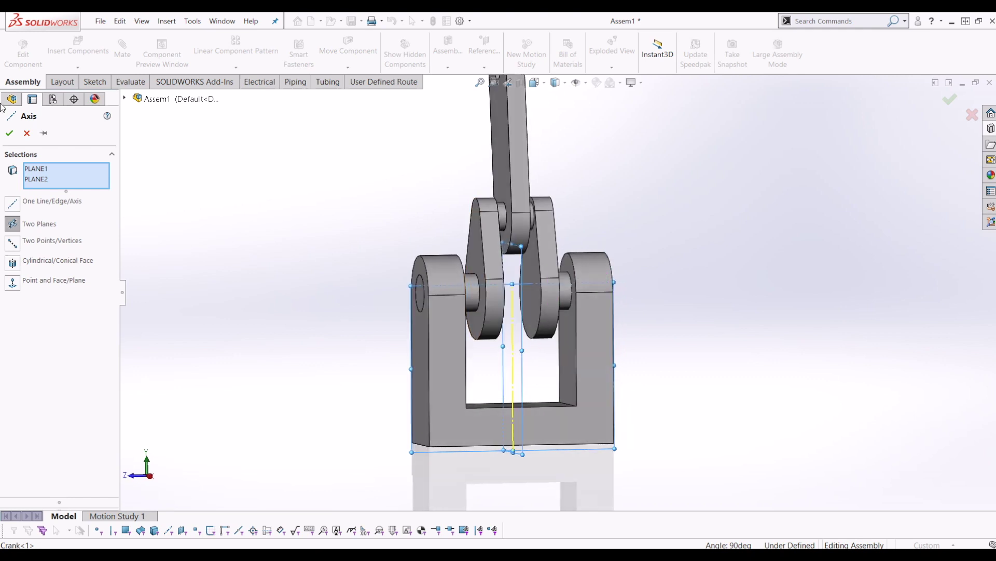
click(8, 134)
Step: Insert the Piston component and place it in free space beside the Con Rod's upper end
middle_drag(712, 327, 754, 394)
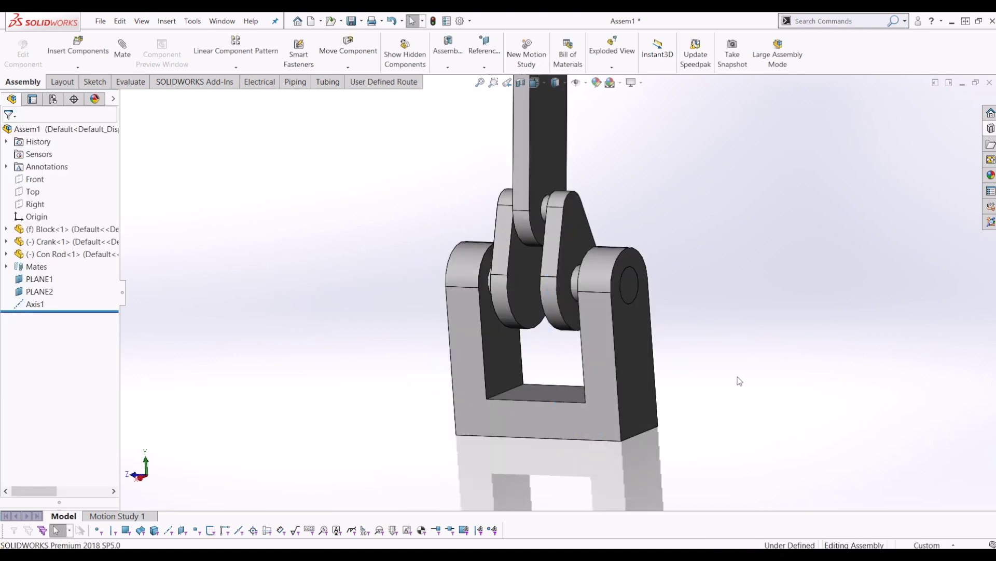
key(f)
click(77, 47)
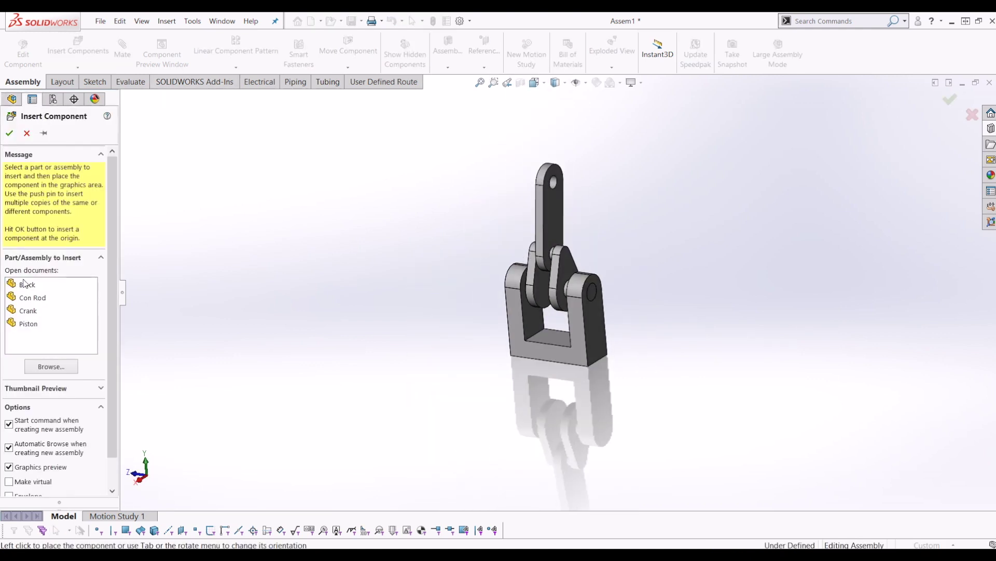
click(32, 323)
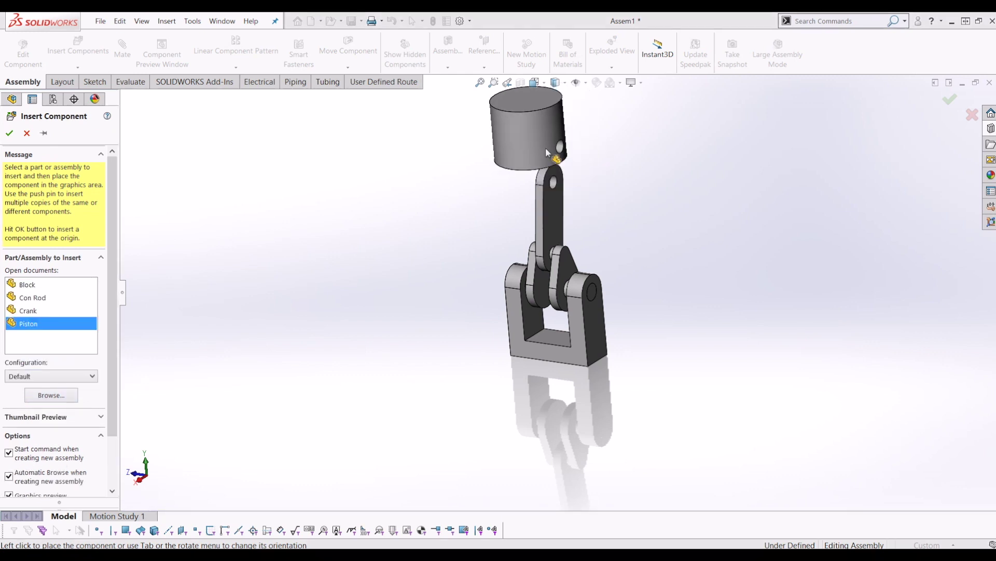
click(677, 124)
Step: Add a concentric mate between the Piston's inner cylindrical face and Axis1
mouse_move(518, 151)
middle_down()
mouse_move(767, 218)
mouse_move(731, 186)
mouse_move(669, 170)
mouse_move(655, 177)
middle_up()
click(683, 173)
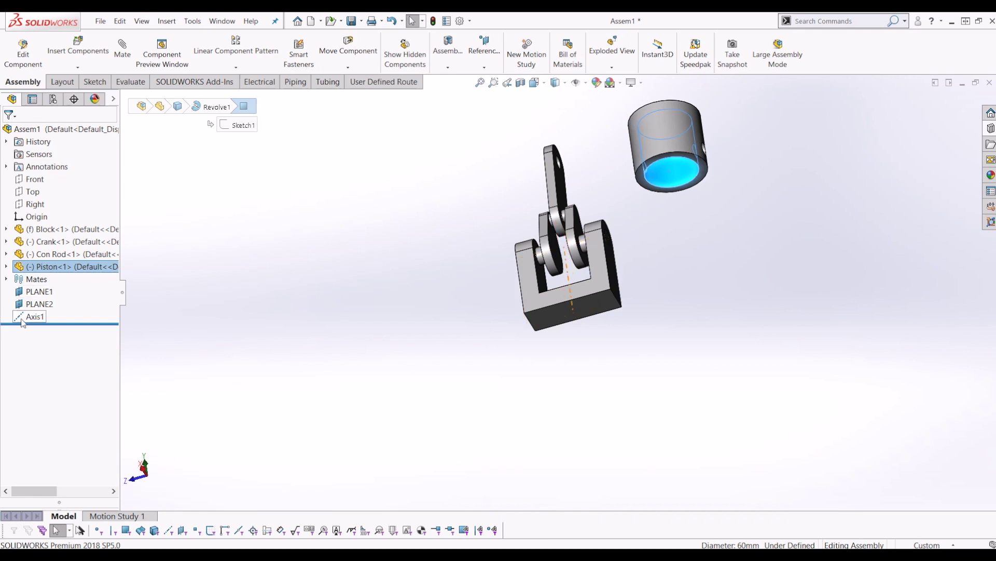
middle_drag(478, 303, 444, 397)
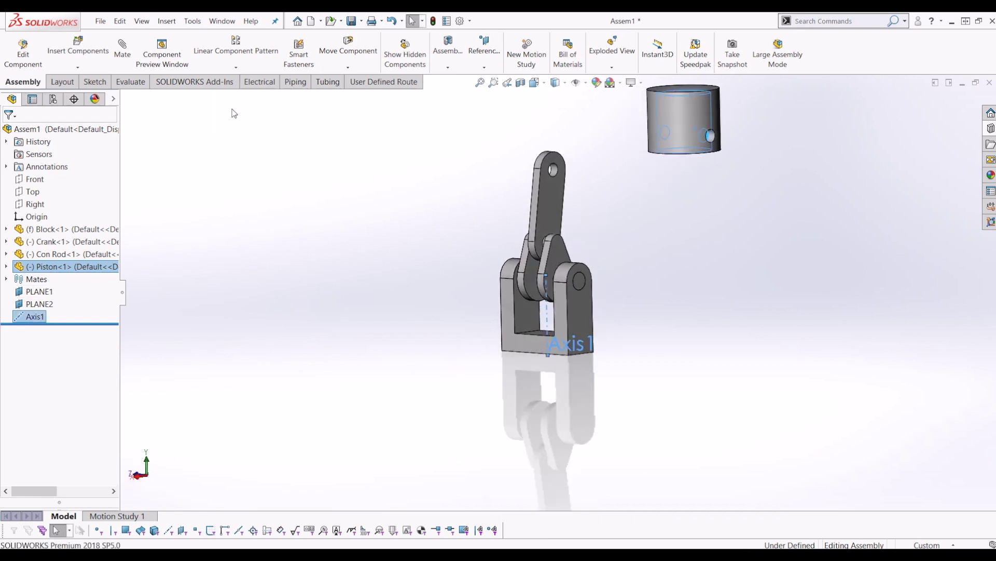
click(124, 57)
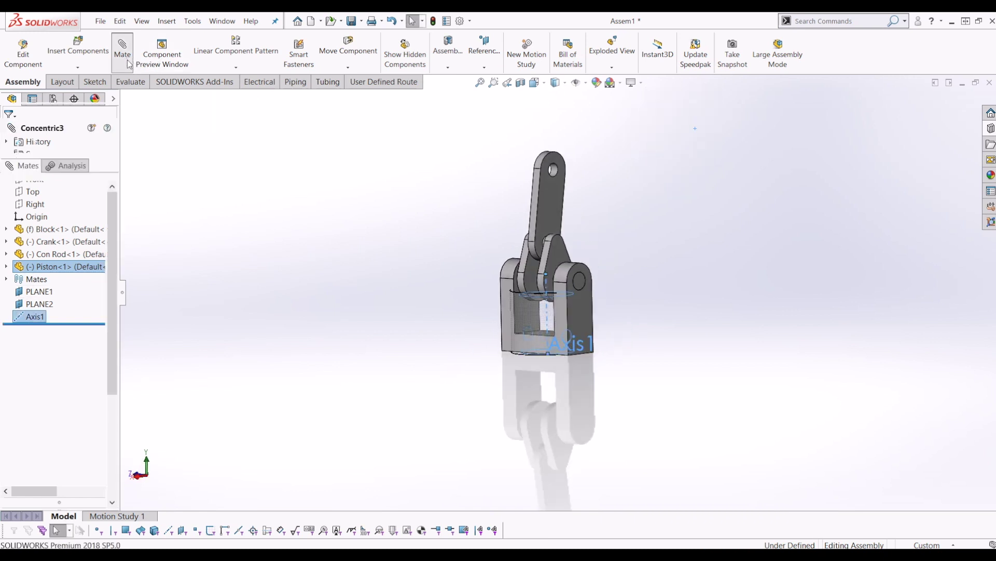
click(5, 150)
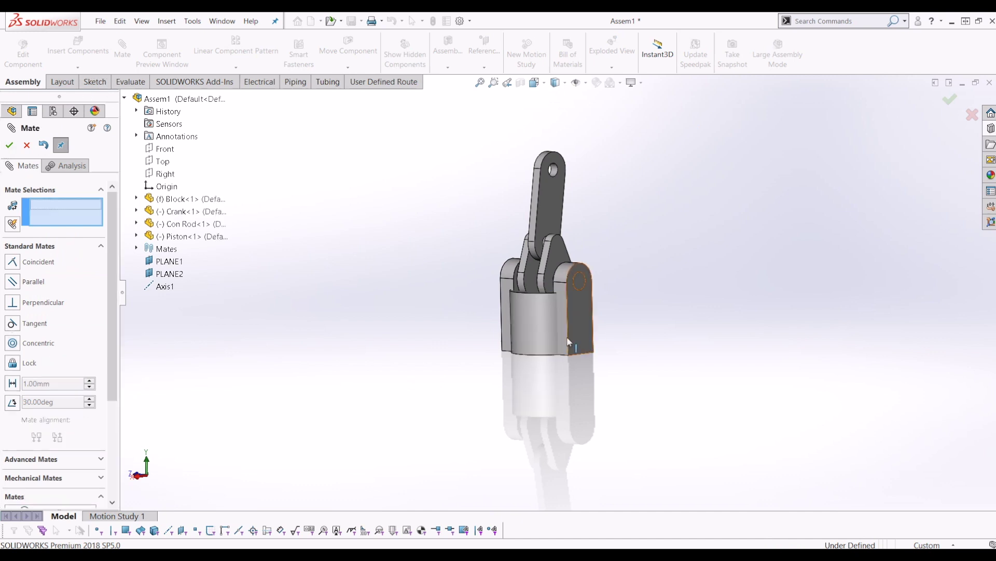
Step: Slide the Piston up along the axis until it sits over the Con Rod's upper end
scroll(539, 323, down, 2)
scroll(547, 313, up, 3)
middle_drag(548, 315, 561, 344)
drag(558, 308, 570, 146)
middle_drag(558, 217, 594, 211)
scroll(564, 181, down, 3)
middle_drag(558, 182, 528, 180)
scroll(513, 155, down, 3)
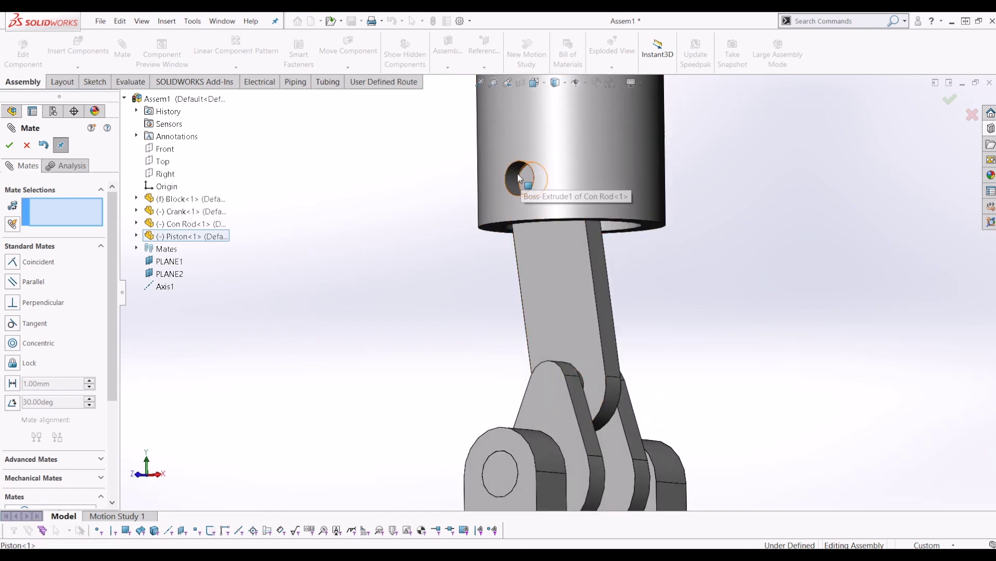
Step: Add a concentric mate between the Piston's pin hole and the Con Rod's upper hole
click(516, 174)
middle_drag(506, 191, 544, 164)
scroll(507, 205, down, 1)
click(506, 205)
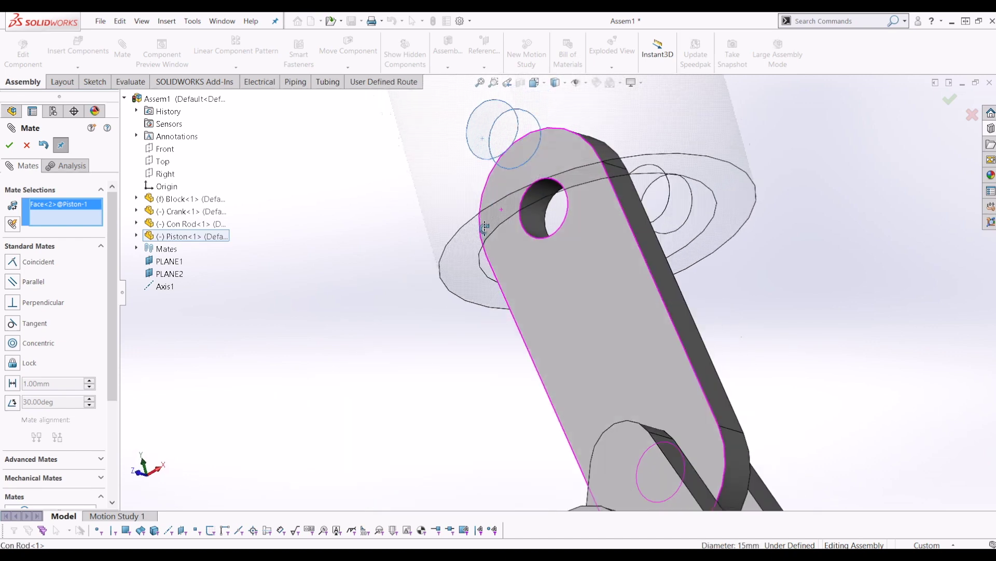
click(536, 225)
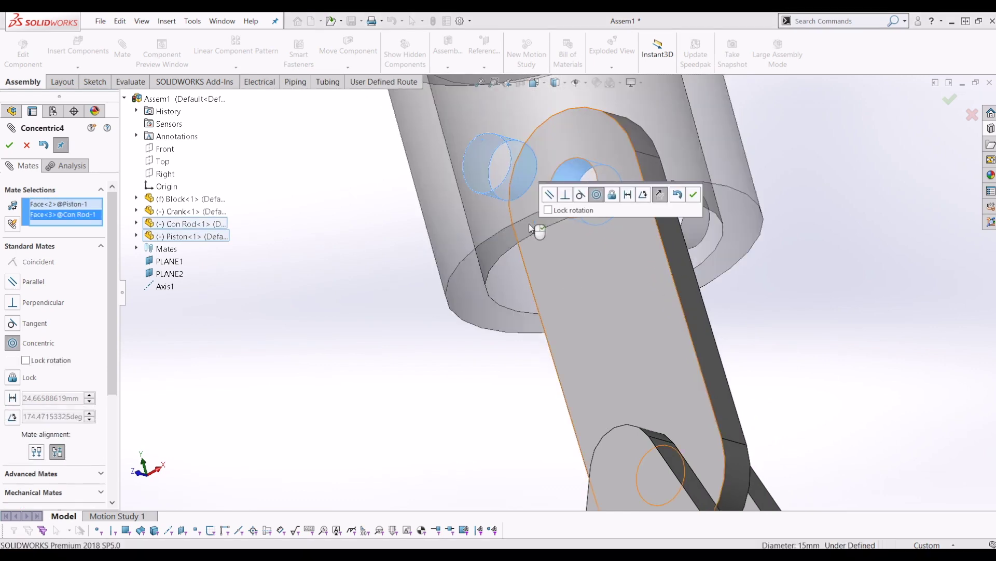
click(695, 199)
Step: Add a parallel mate between the Piston's lower ring face and the Block's bottom face
scroll(663, 216, up, 6)
scroll(645, 267, down, 4)
click(603, 293)
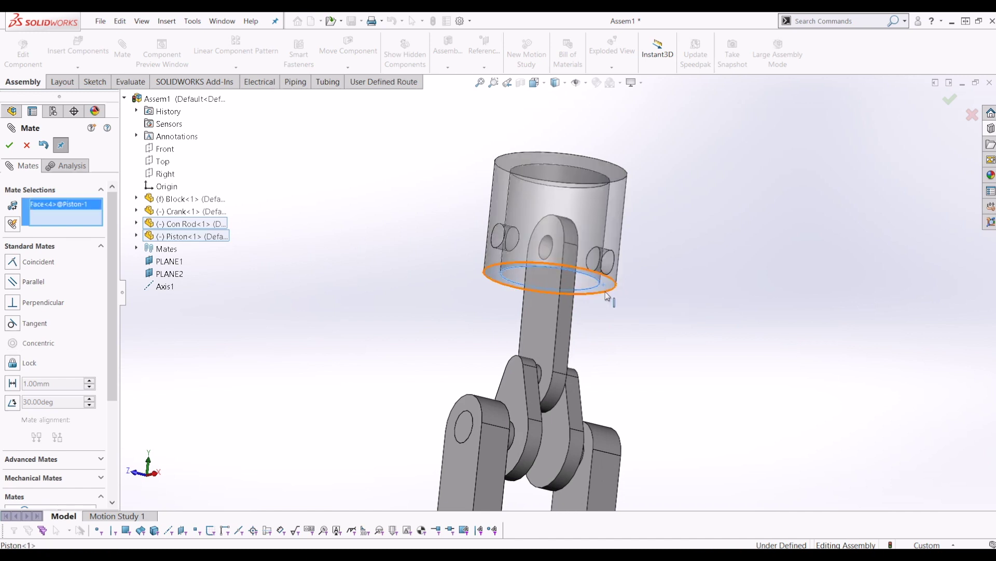
scroll(574, 329, up, 4)
scroll(582, 270, down, 3)
middle_drag(585, 267, 511, 213)
scroll(574, 487, down, 4)
middle_drag(574, 487, 614, 325)
click(568, 242)
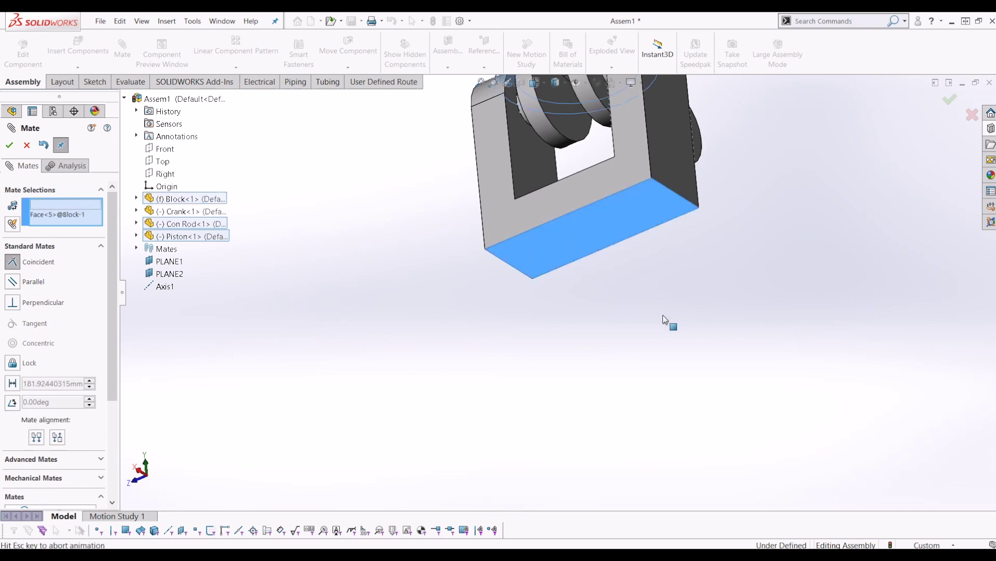
click(13, 281)
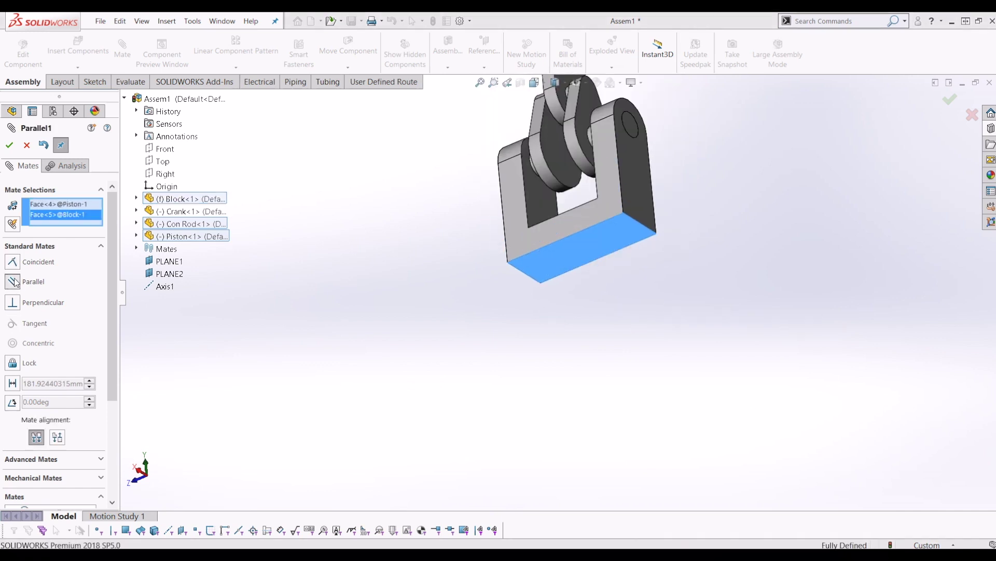
scroll(742, 270, up, 3)
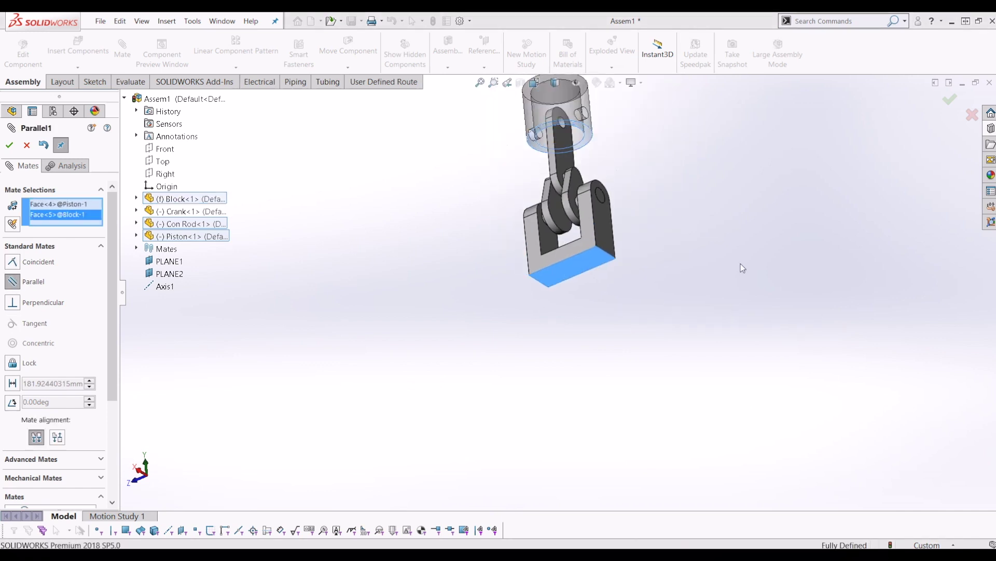
click(9, 146)
Step: Finish mating and turn the Crank to check how the Con Rod and Piston follow
middle_drag(610, 209, 598, 165)
scroll(575, 212, down, 2)
drag(536, 228, 581, 233)
scroll(587, 208, up, 3)
click(25, 145)
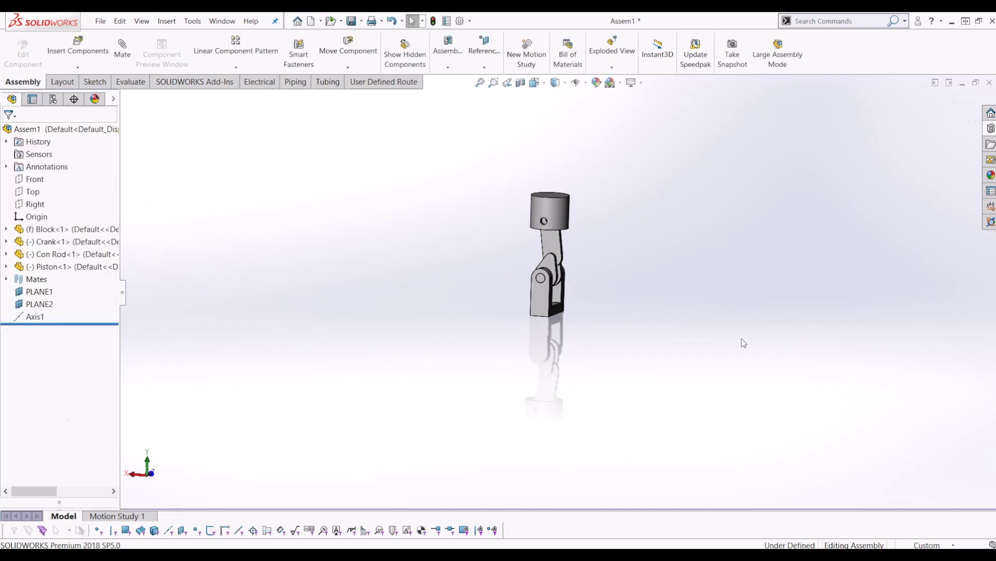
scroll(644, 298, up, 2)
scroll(624, 295, down, 5)
middle_drag(572, 287, 564, 234)
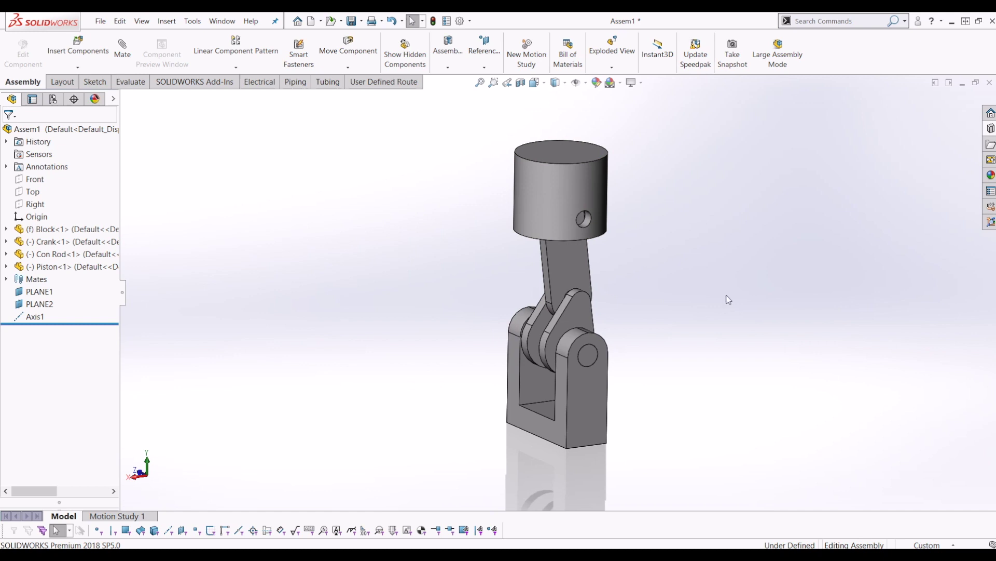
click(550, 174)
middle_drag(663, 325, 632, 359)
click(632, 360)
middle_drag(662, 392, 694, 385)
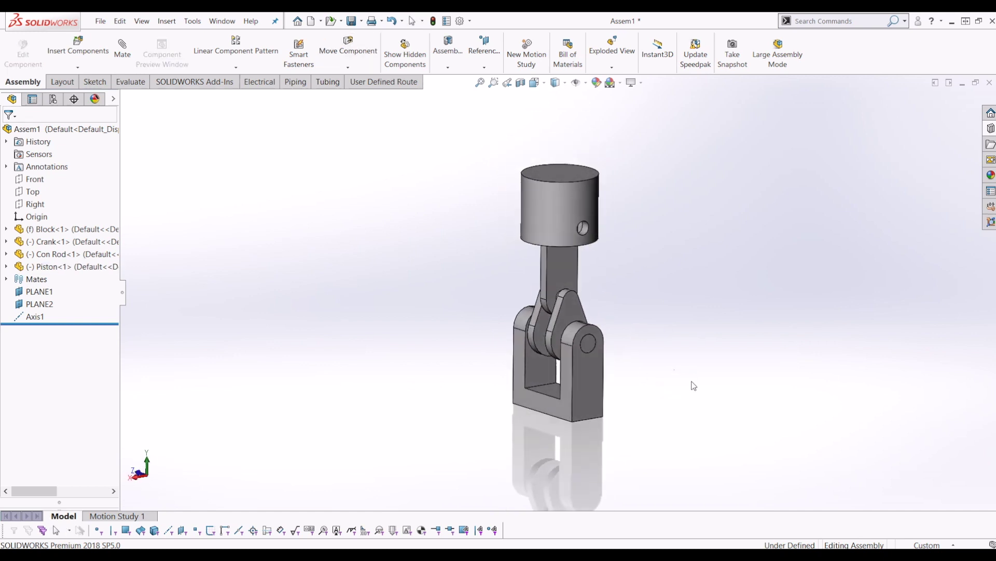
Step: In Motion Study 1, add a rotary motor on the Crank's cylindrical shaft face where it enters the Block
click(118, 516)
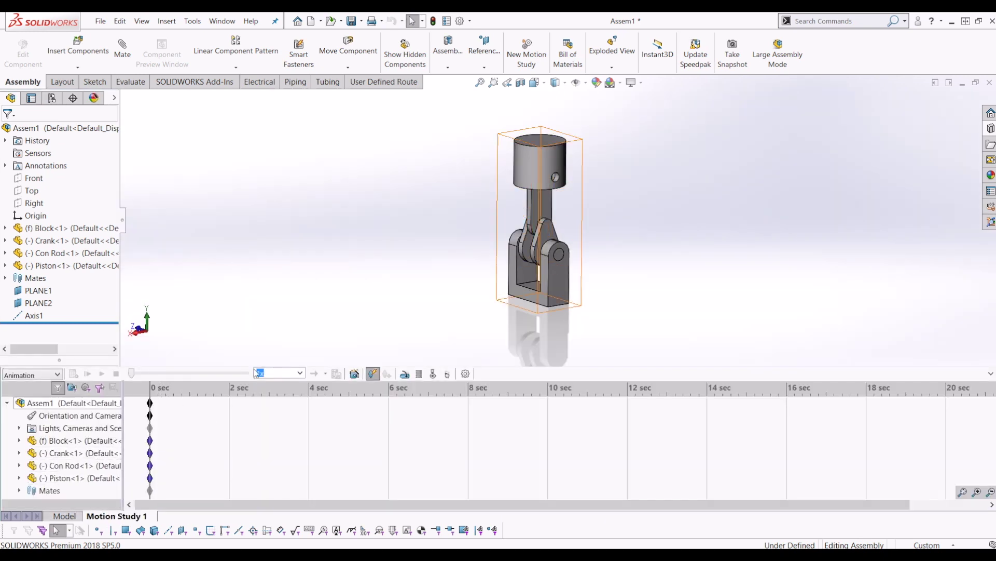
click(405, 374)
scroll(517, 251, down, 10)
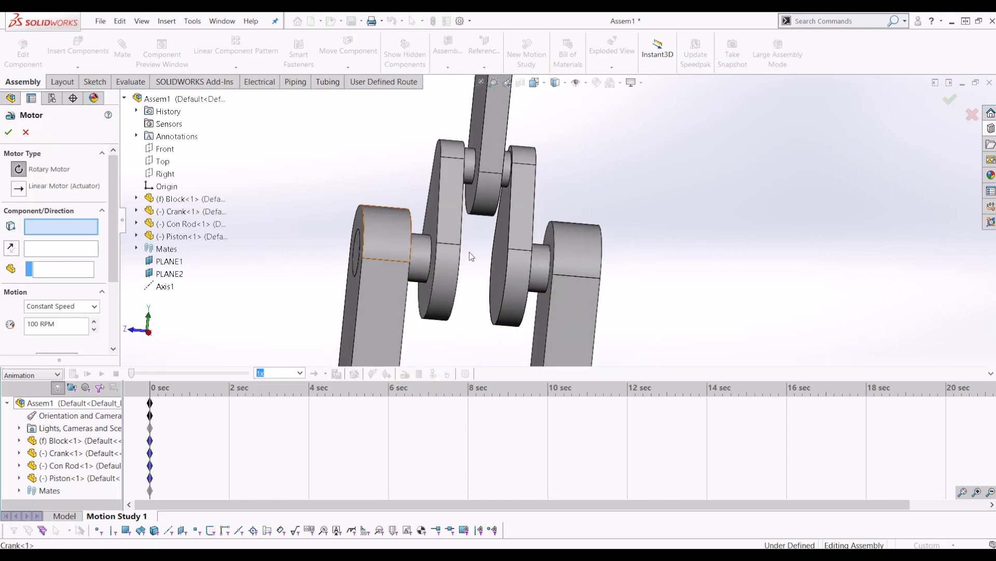
middle_drag(584, 282, 542, 267)
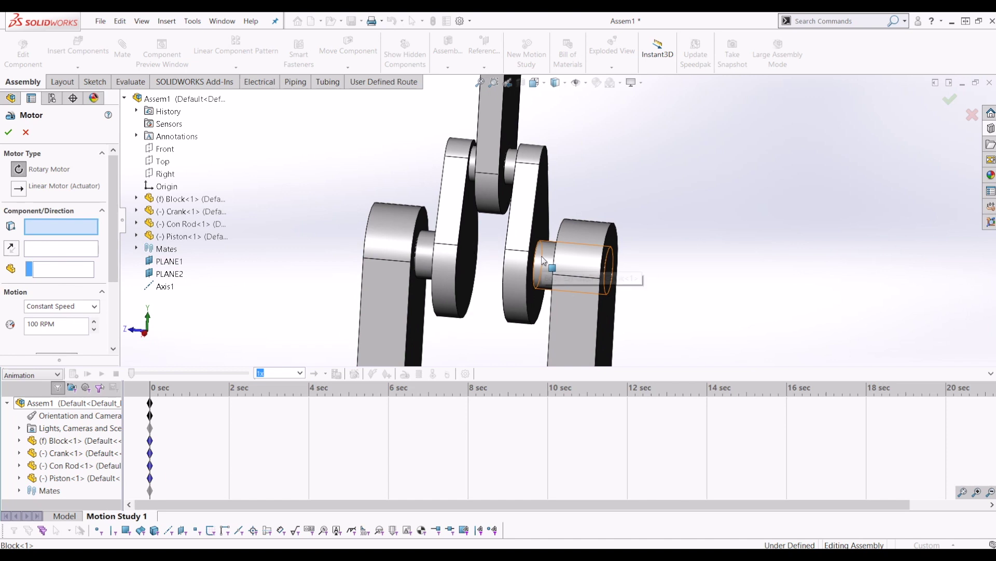
click(543, 259)
middle_drag(557, 254, 193, 278)
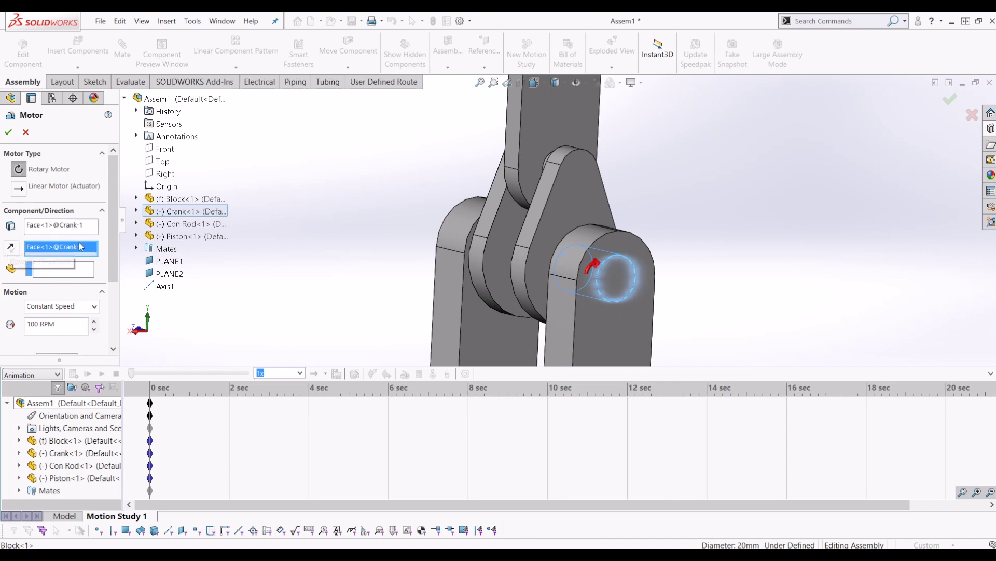
Step: Set the rotary motor's constant speed to 50 RPM and accept the motor
scroll(115, 235, down, 3)
click(70, 248)
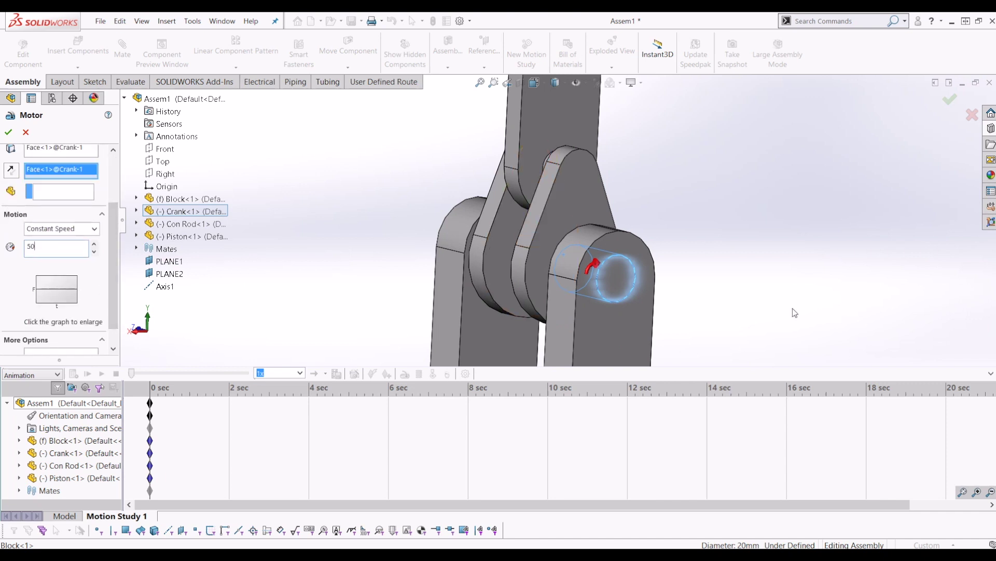
scroll(688, 283, up, 5)
middle_drag(607, 193, 533, 183)
key(Return)
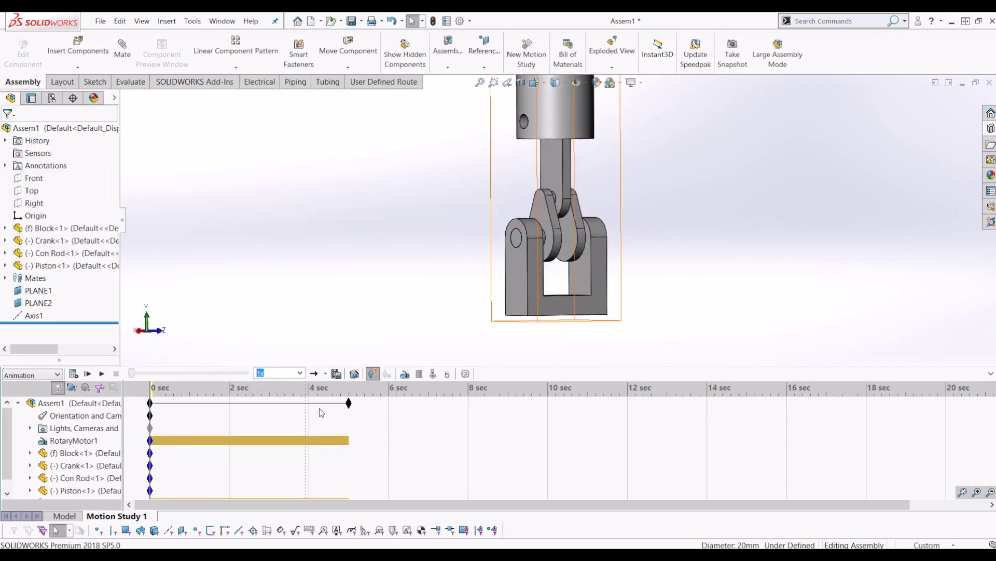
Step: Extend the motion study's end time to about 10 seconds, and play the animation twice to watch the mechanism run
middle_drag(512, 300, 558, 300)
scroll(626, 268, up, 4)
mouse_move(627, 269)
middle_down()
mouse_move(670, 285)
mouse_move(654, 262)
mouse_move(622, 246)
mouse_move(643, 265)
mouse_move(639, 276)
middle_up()
scroll(660, 242, down, 4)
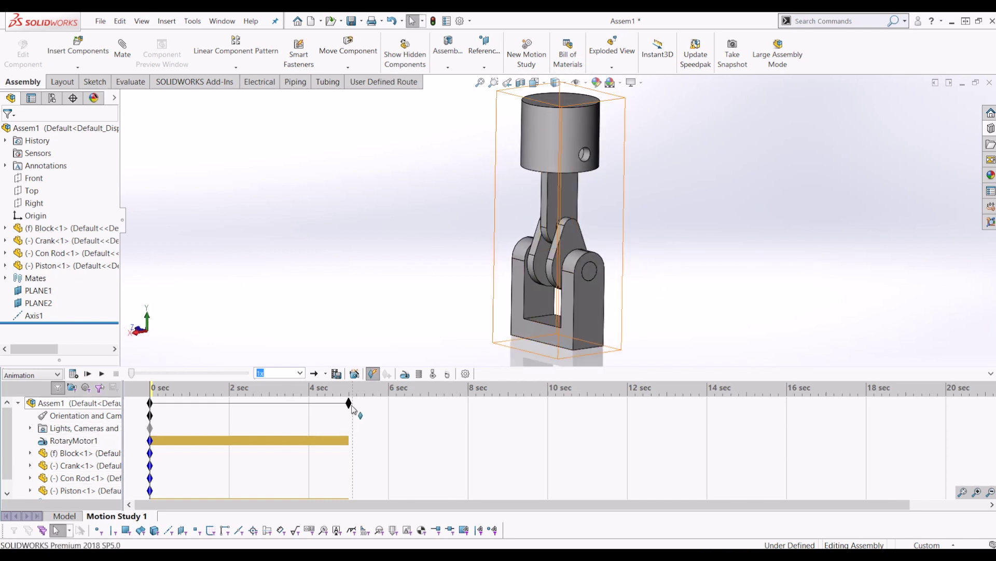
drag(351, 408, 557, 421)
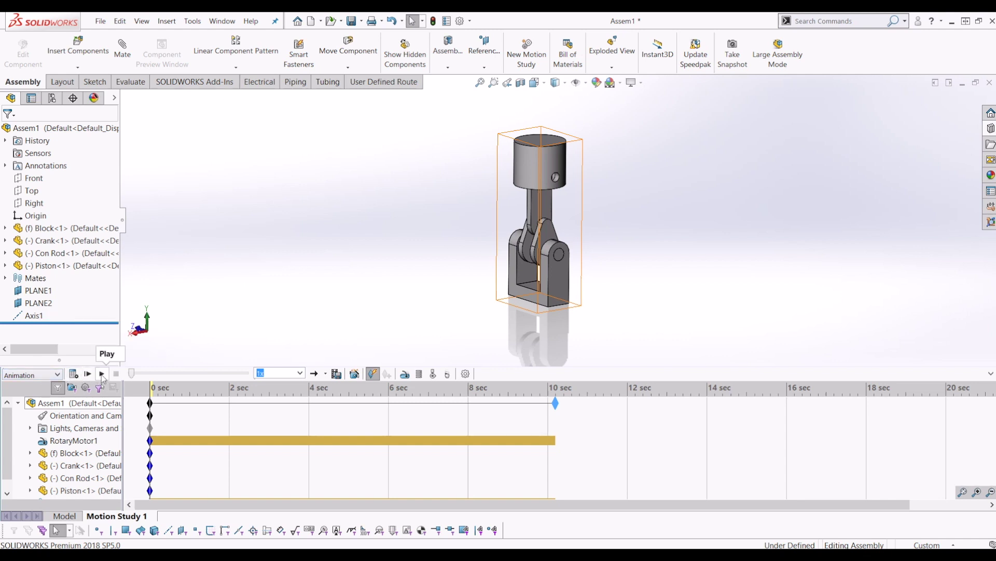
click(102, 373)
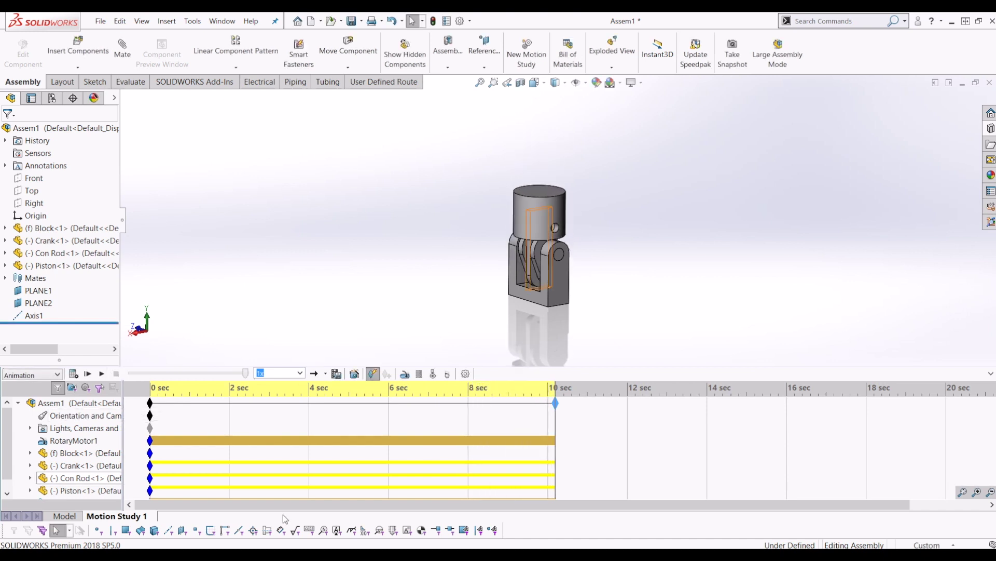
click(102, 374)
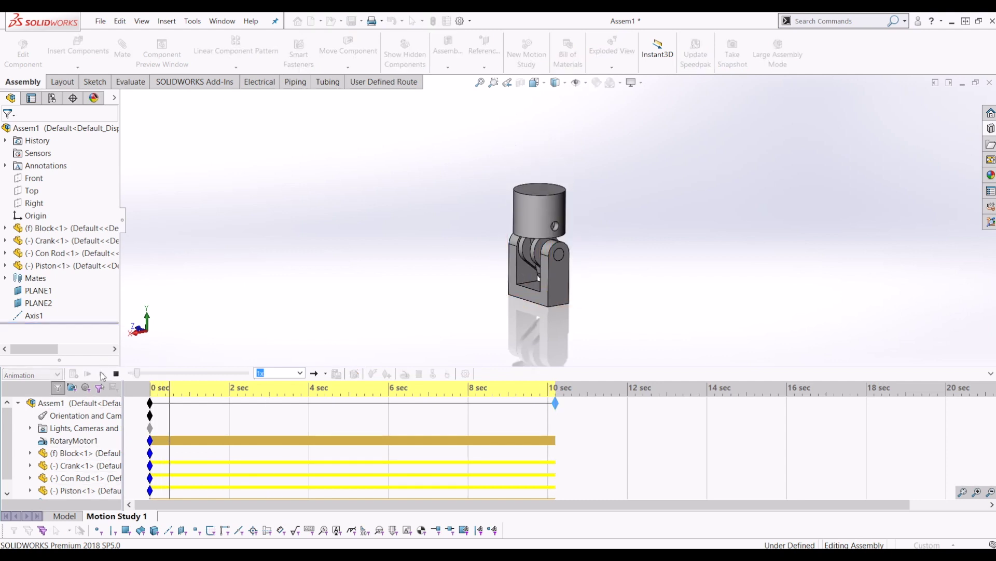